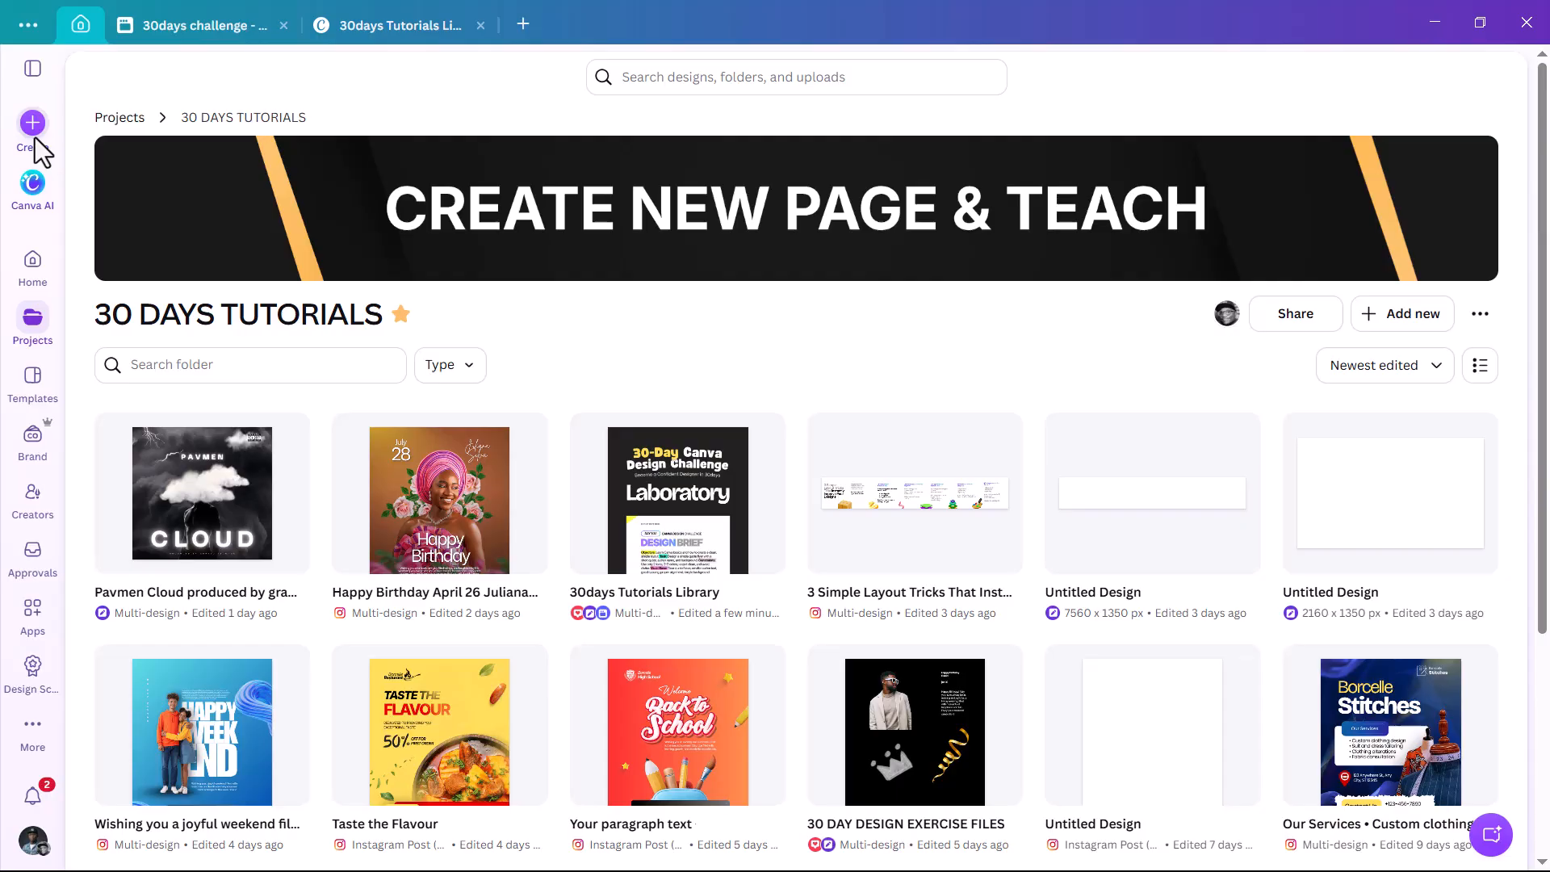
# Create a new design with a custom size of 3000 × 3000 px.
pyautogui.click(33, 124)
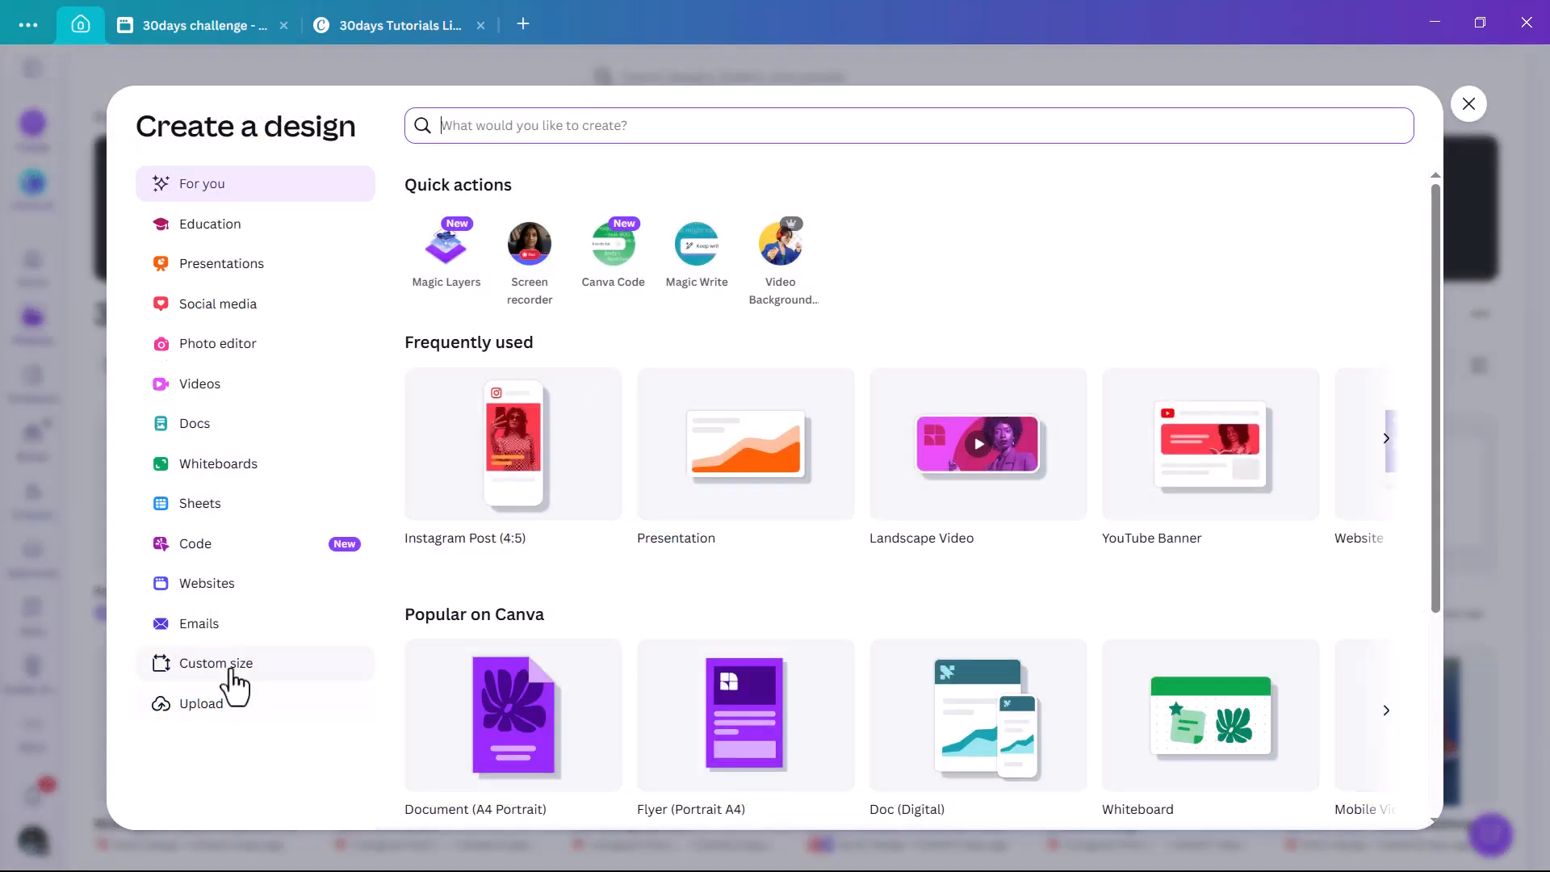
pyautogui.click(228, 668)
pyautogui.click(580, 201)
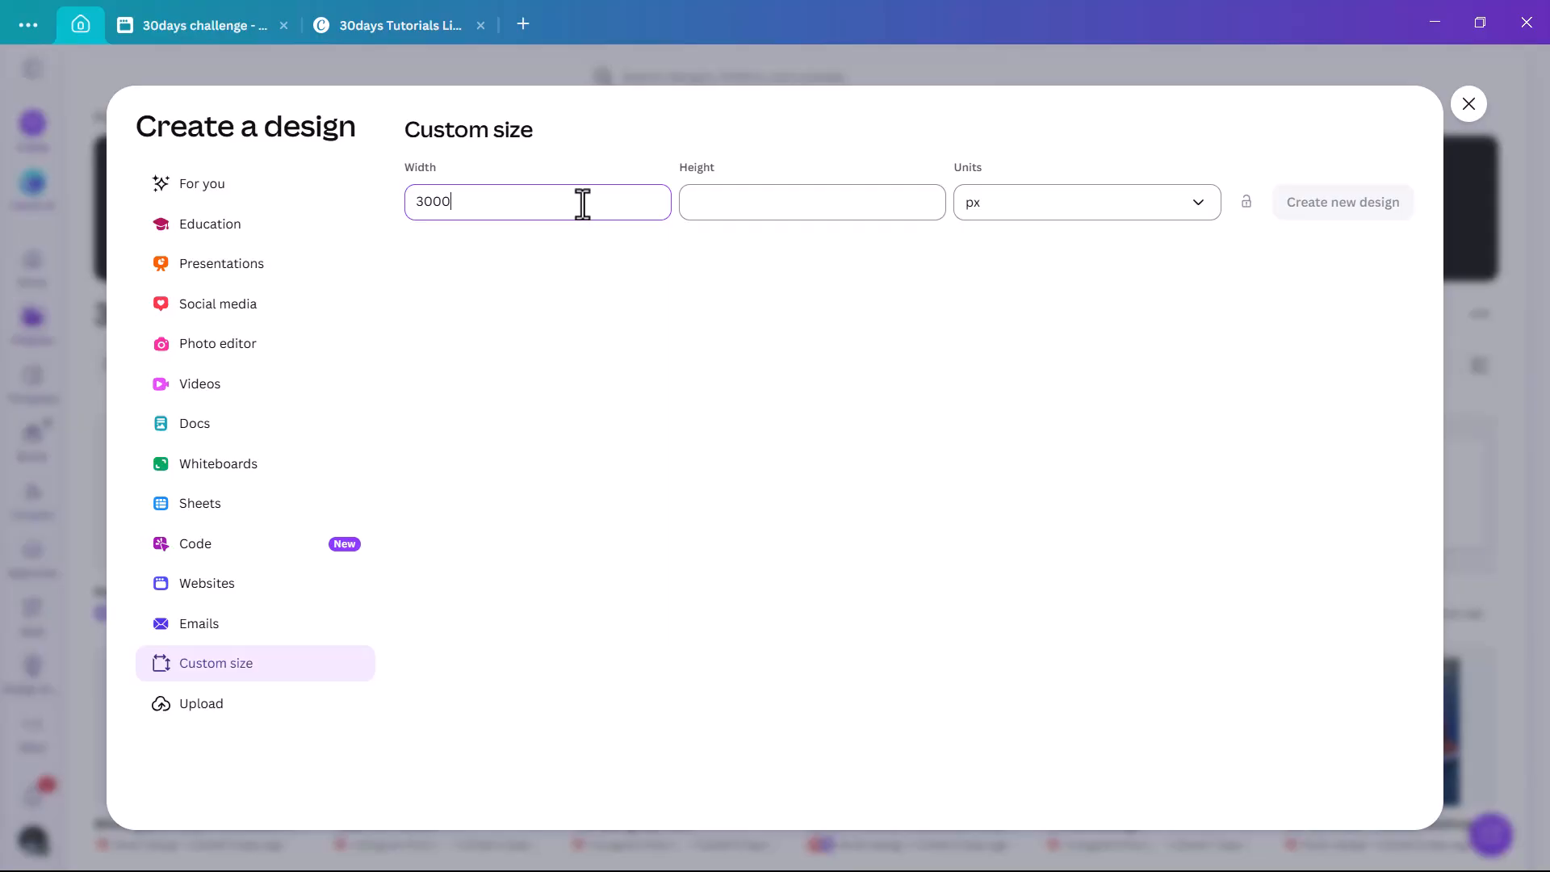
pyautogui.click(739, 197)
pyautogui.write('3000')
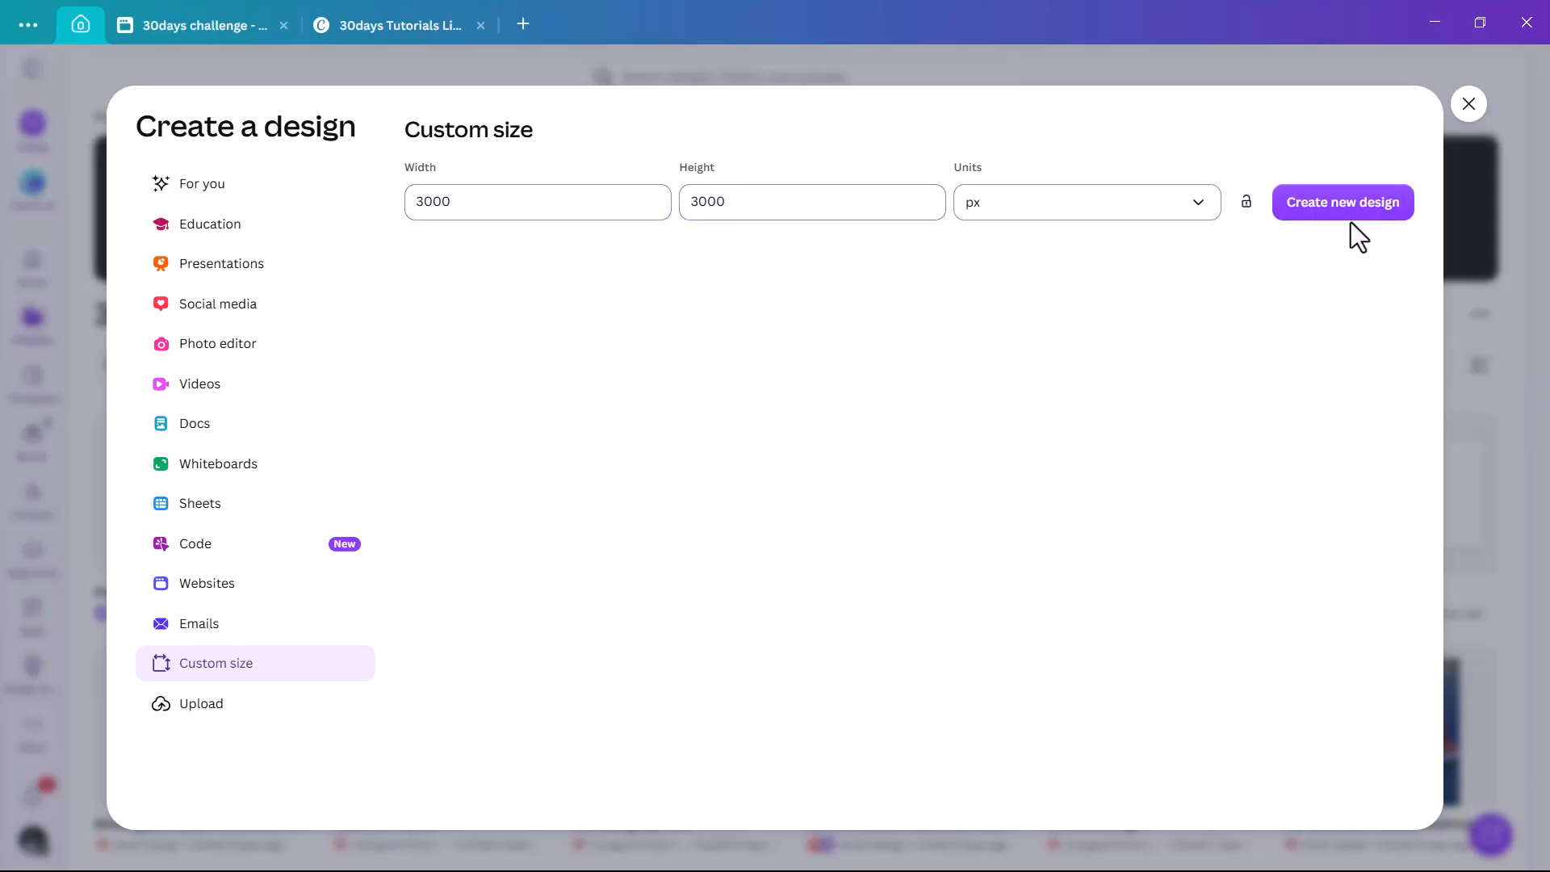
pyautogui.click(1344, 216)
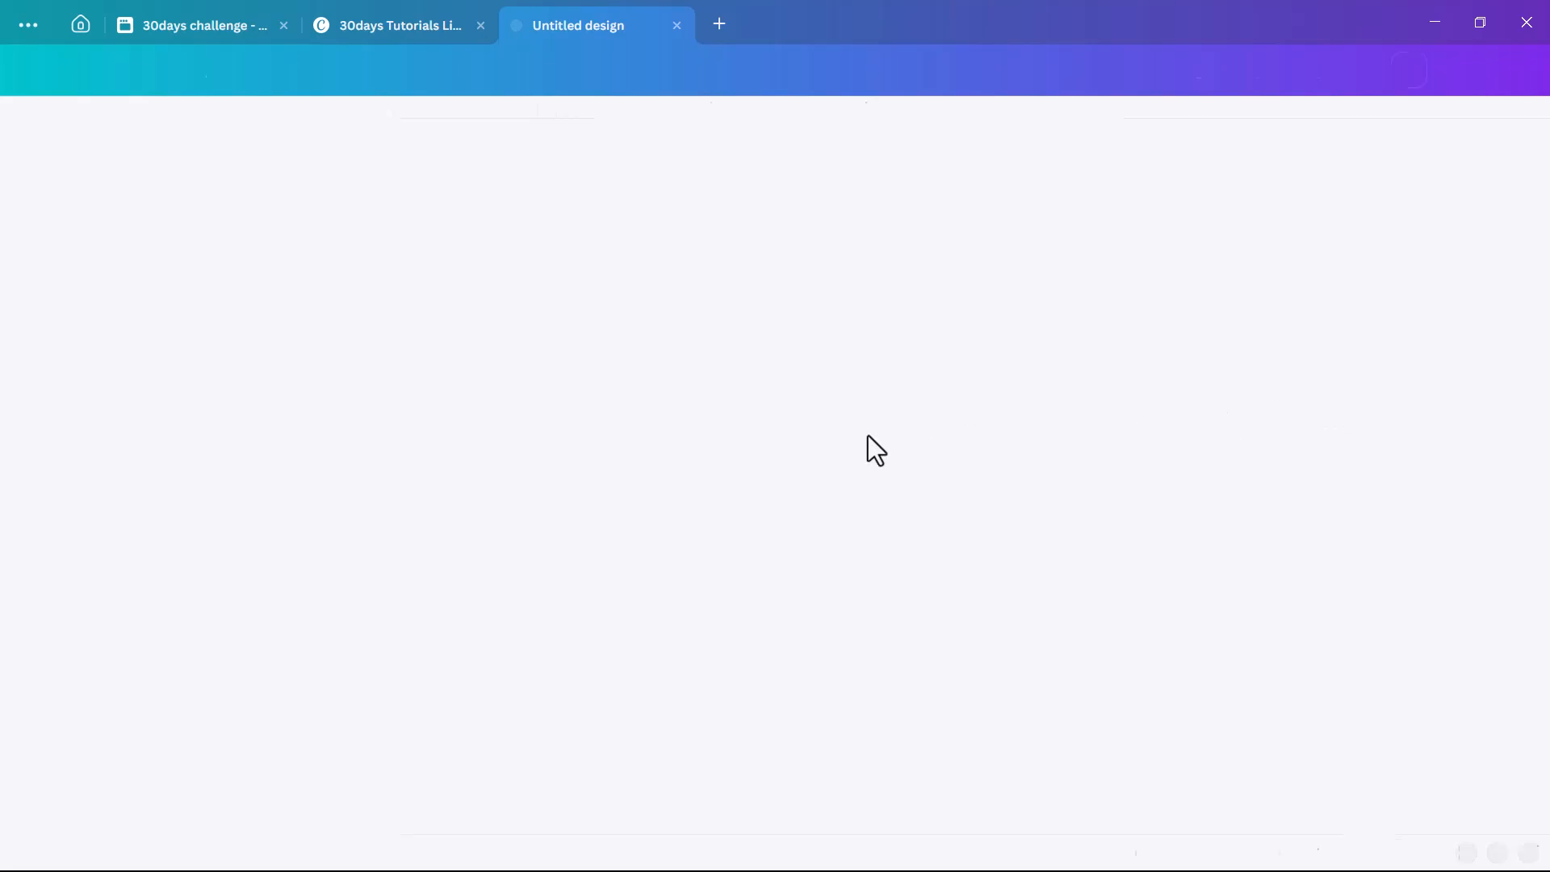
# Paste the copied podcast assets as a second page, and move the portrait photo onto page 1, enlarged beyond the page edges.
pyautogui.click(768, 795)
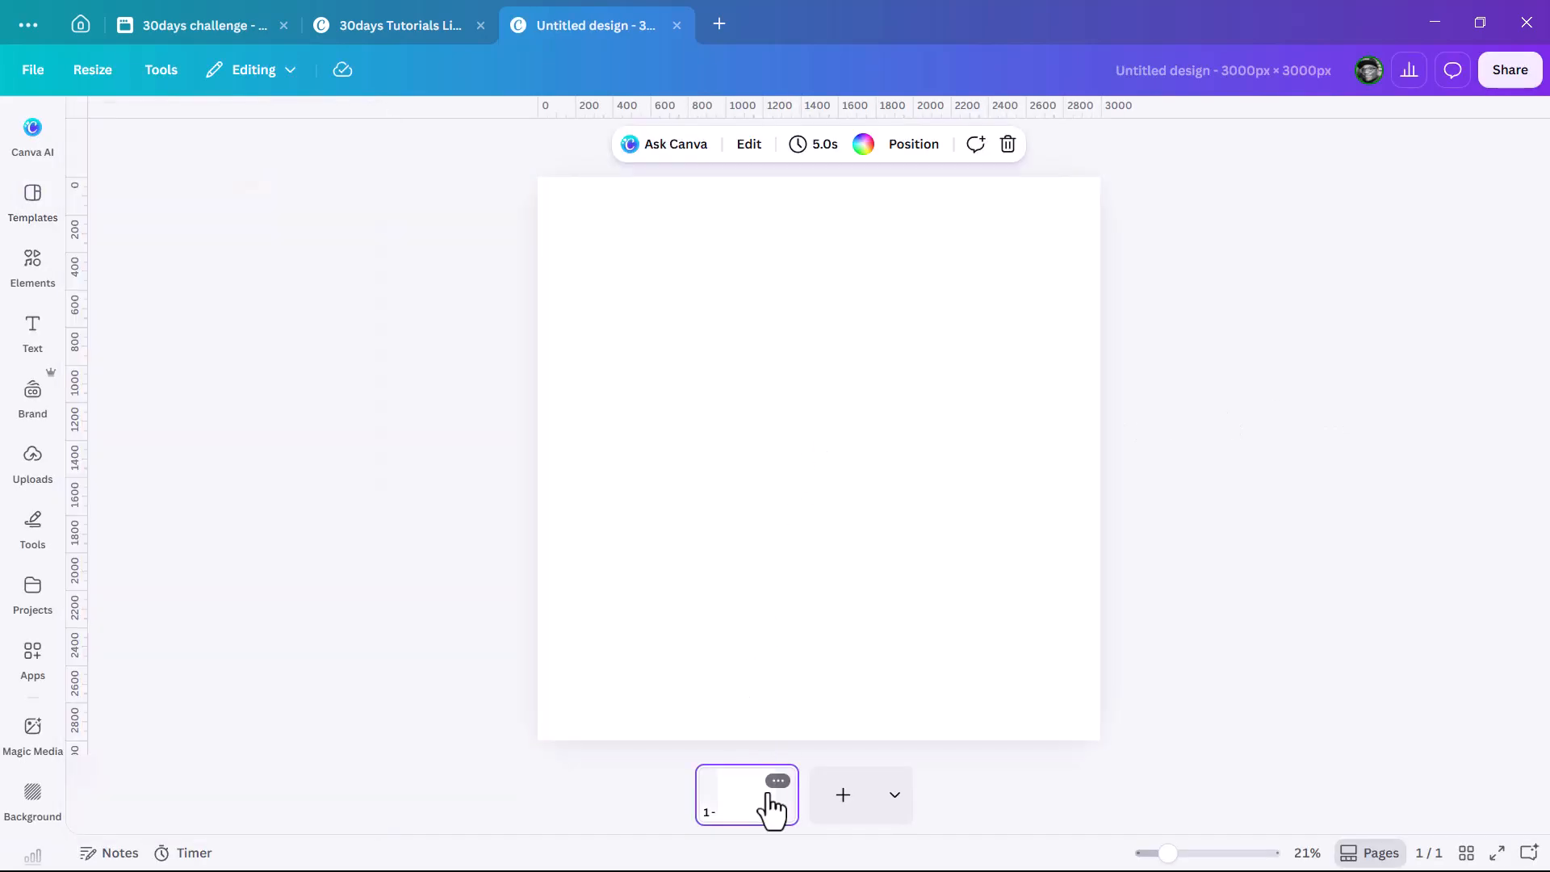
pyautogui.hotkey('ctrl', 'v')
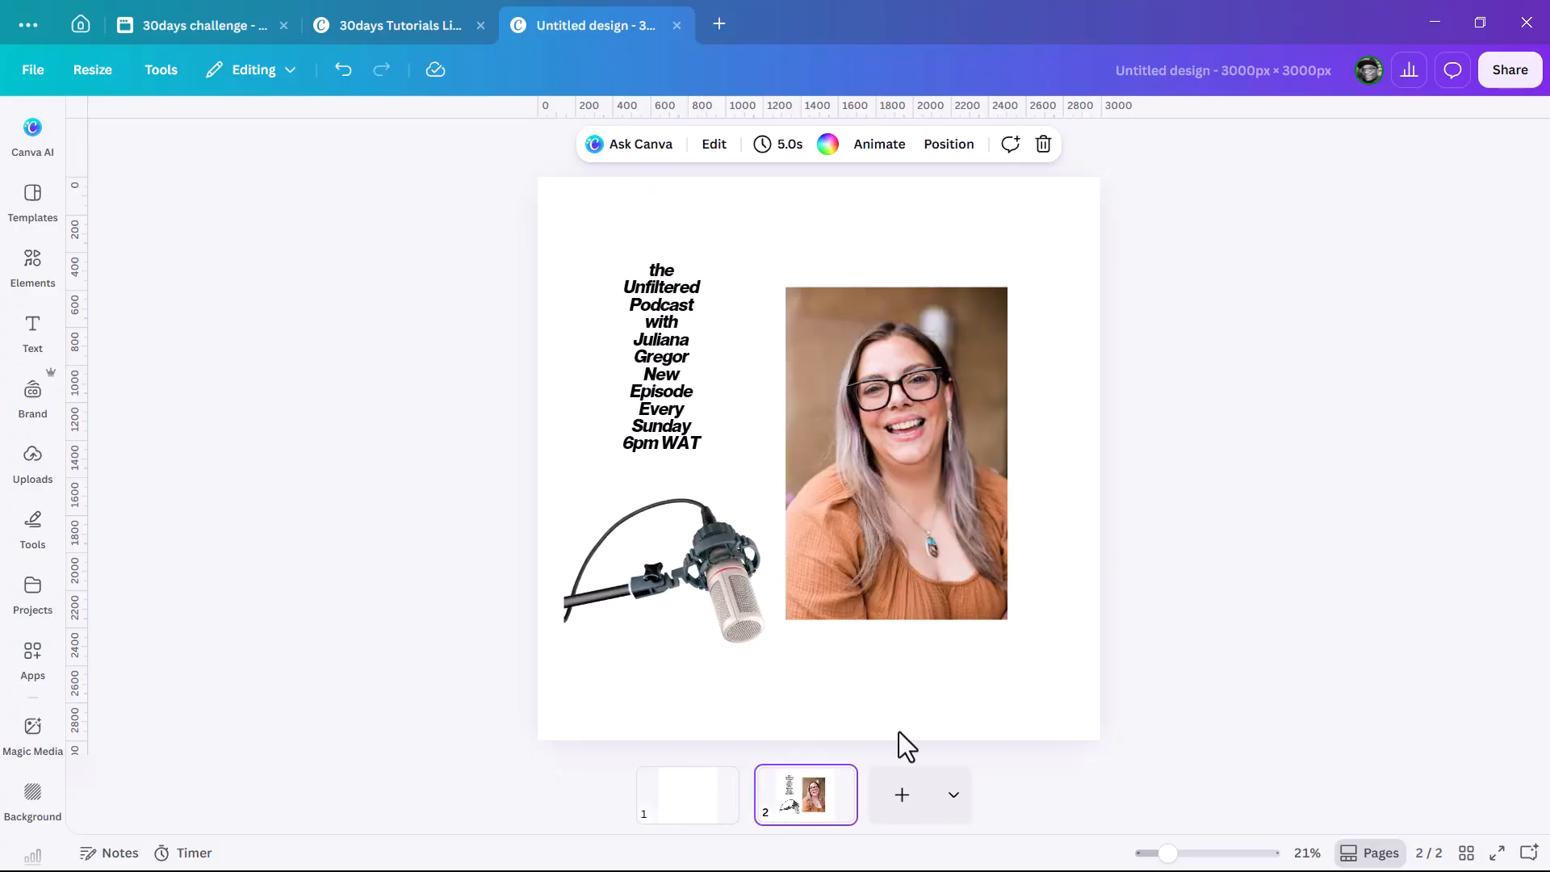
pyautogui.click(910, 530)
pyautogui.moveTo(933, 464); pyautogui.dragTo(710, 803)
pyautogui.moveTo(1009, 621); pyautogui.dragTo(1461, 727)
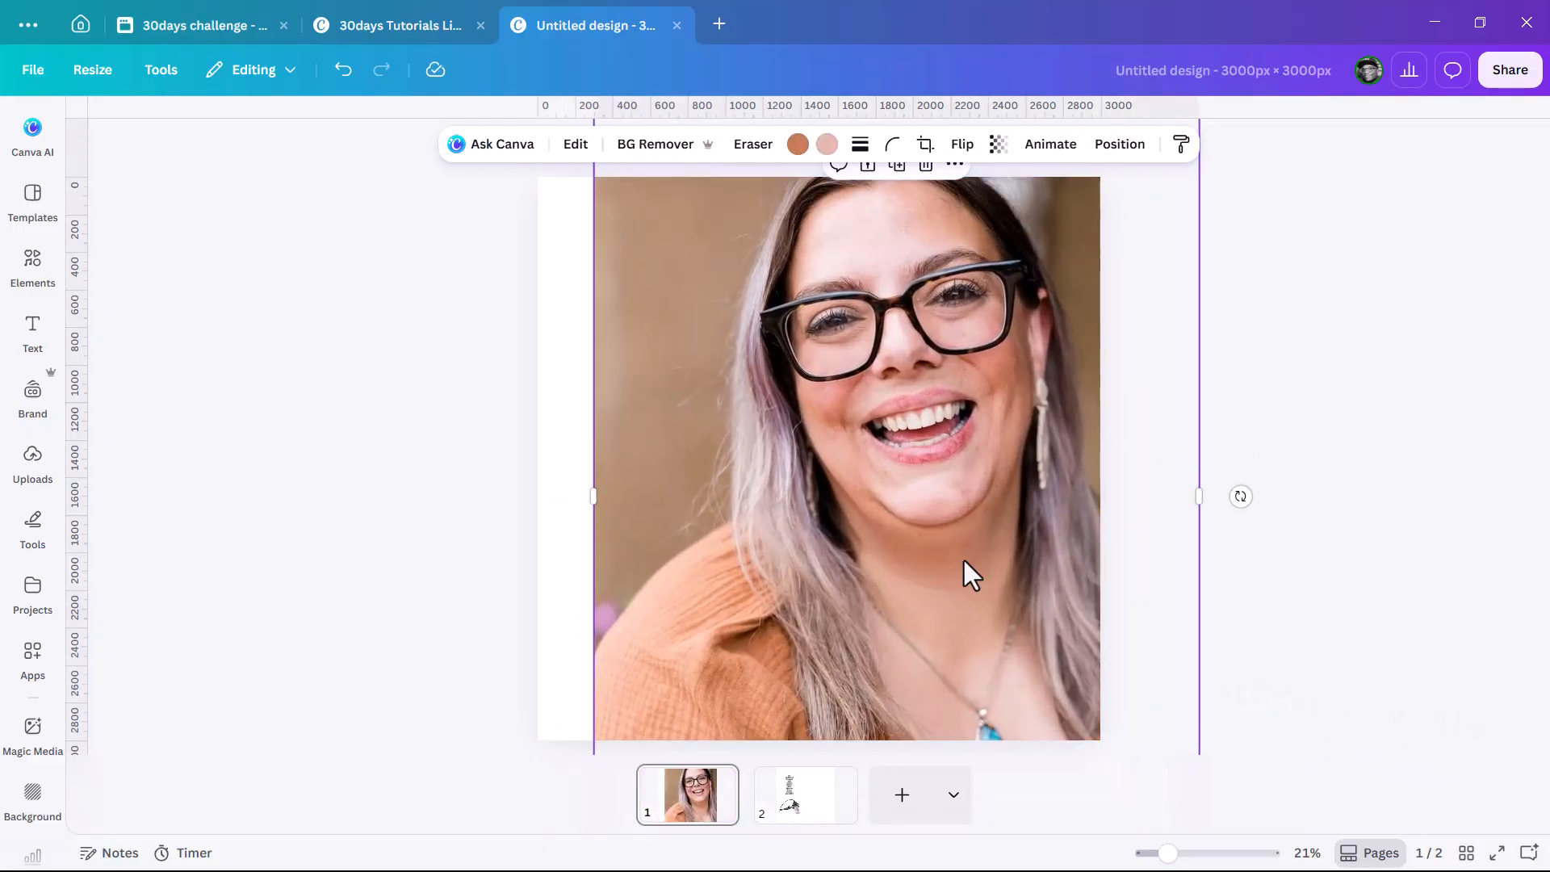
# Set the portrait as page 1's background and shift the photo slightly down within its crop.
pyautogui.rightClick(956, 661)
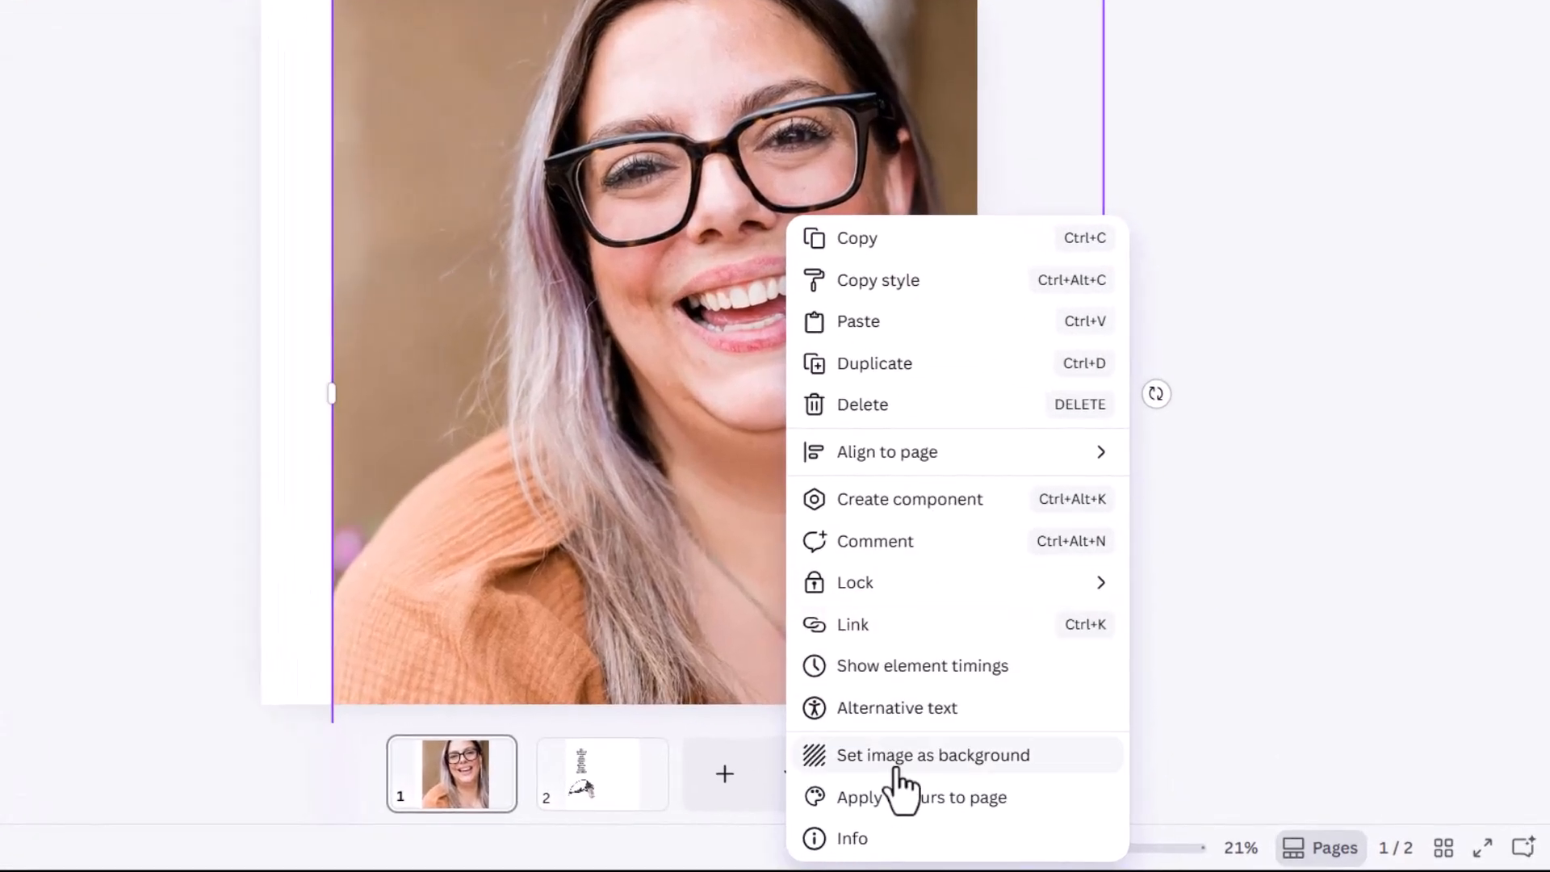
pyautogui.click(898, 769)
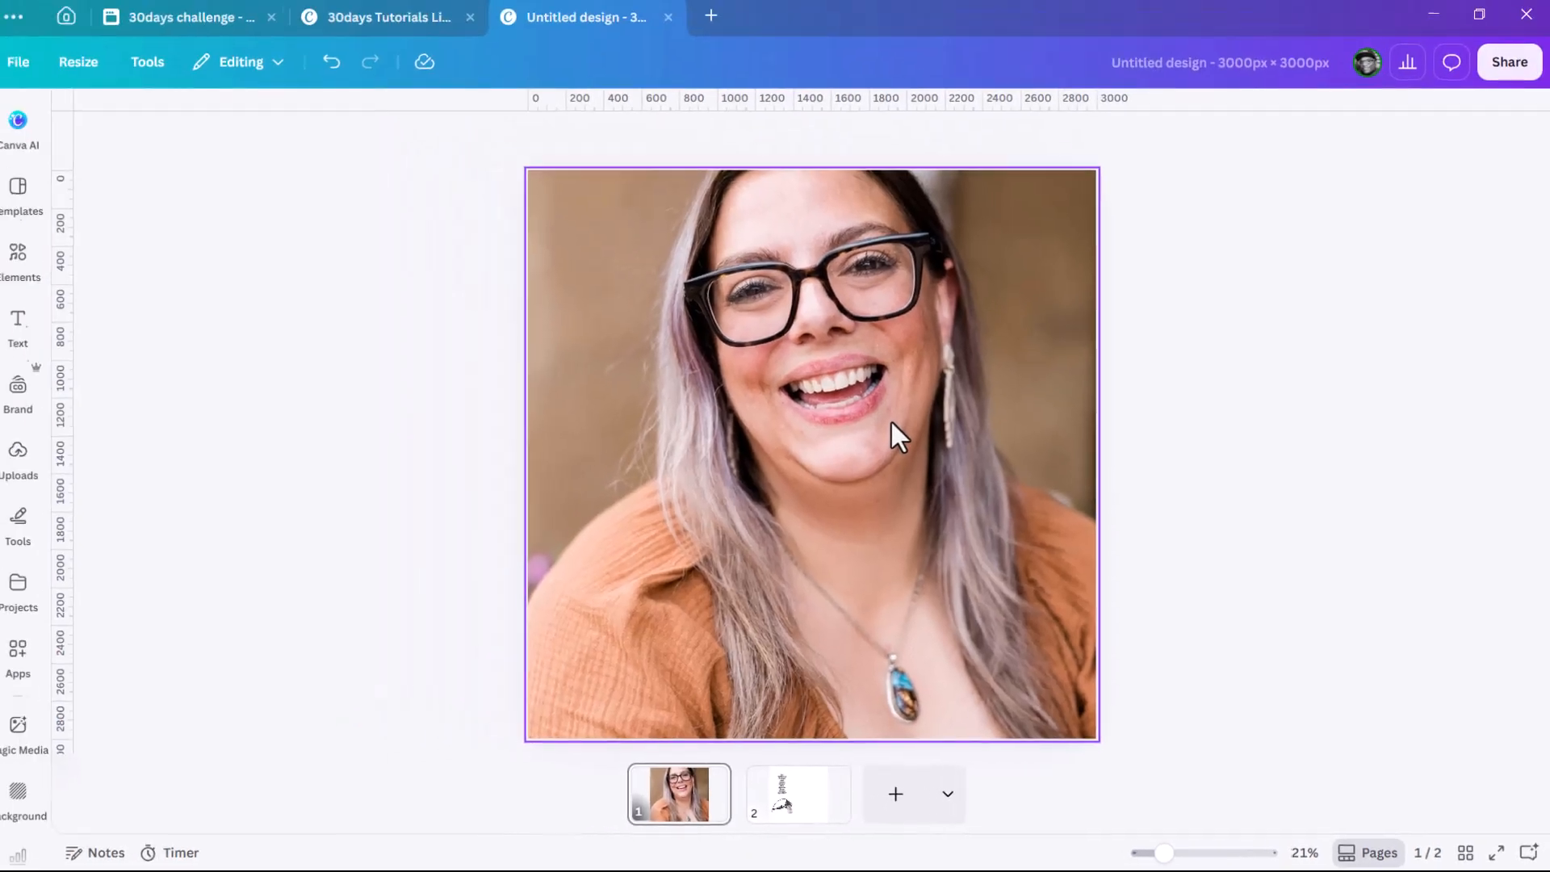
pyautogui.doubleClick(898, 423)
pyautogui.moveTo(956, 346); pyautogui.dragTo(961, 387)
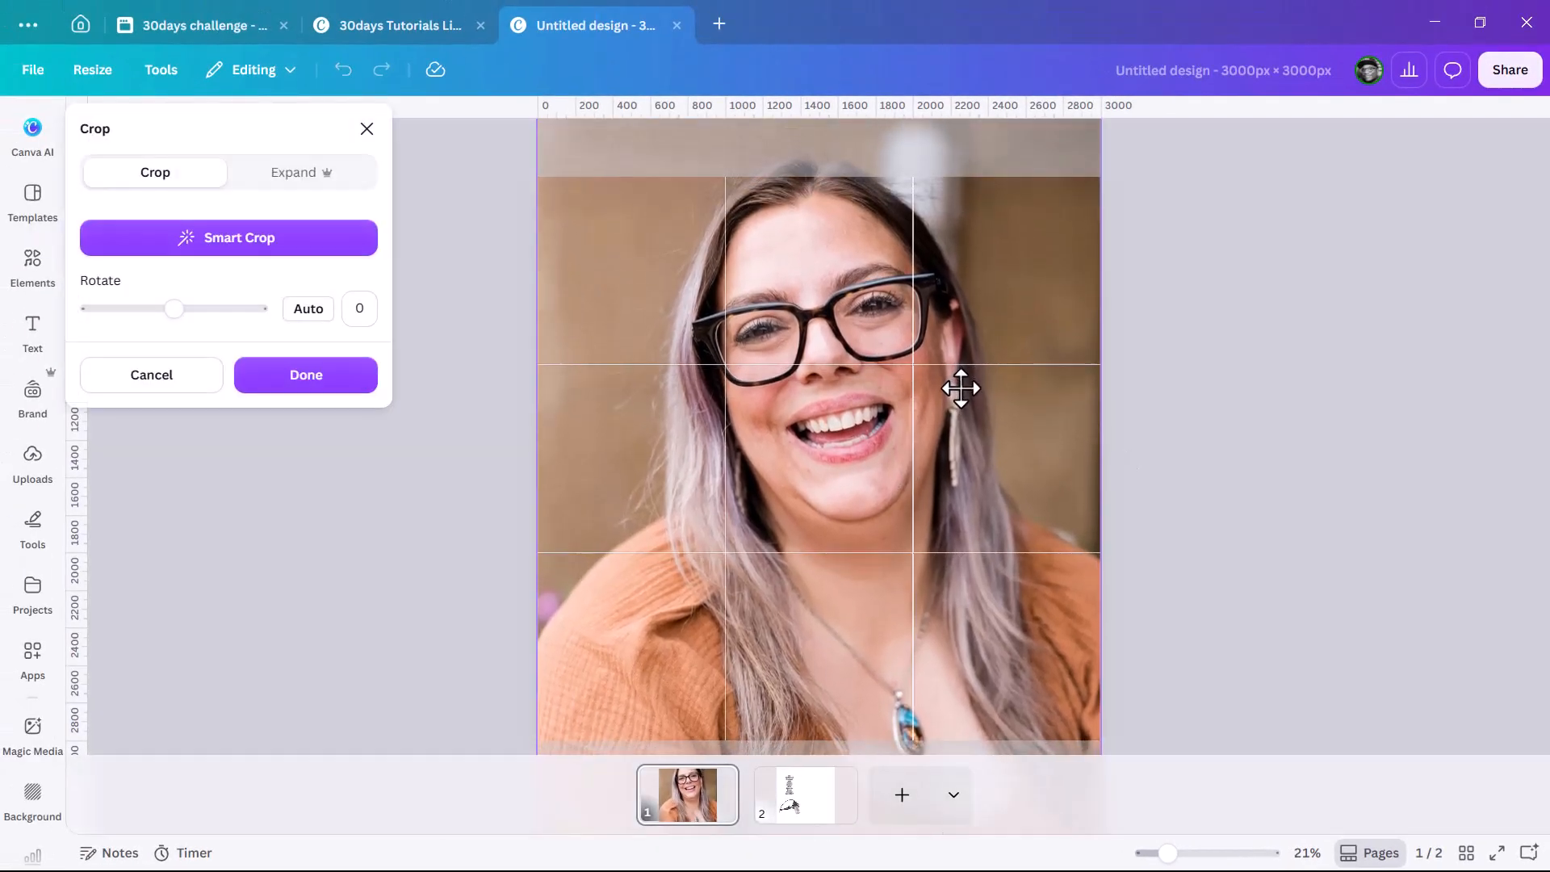
pyautogui.click(1282, 323)
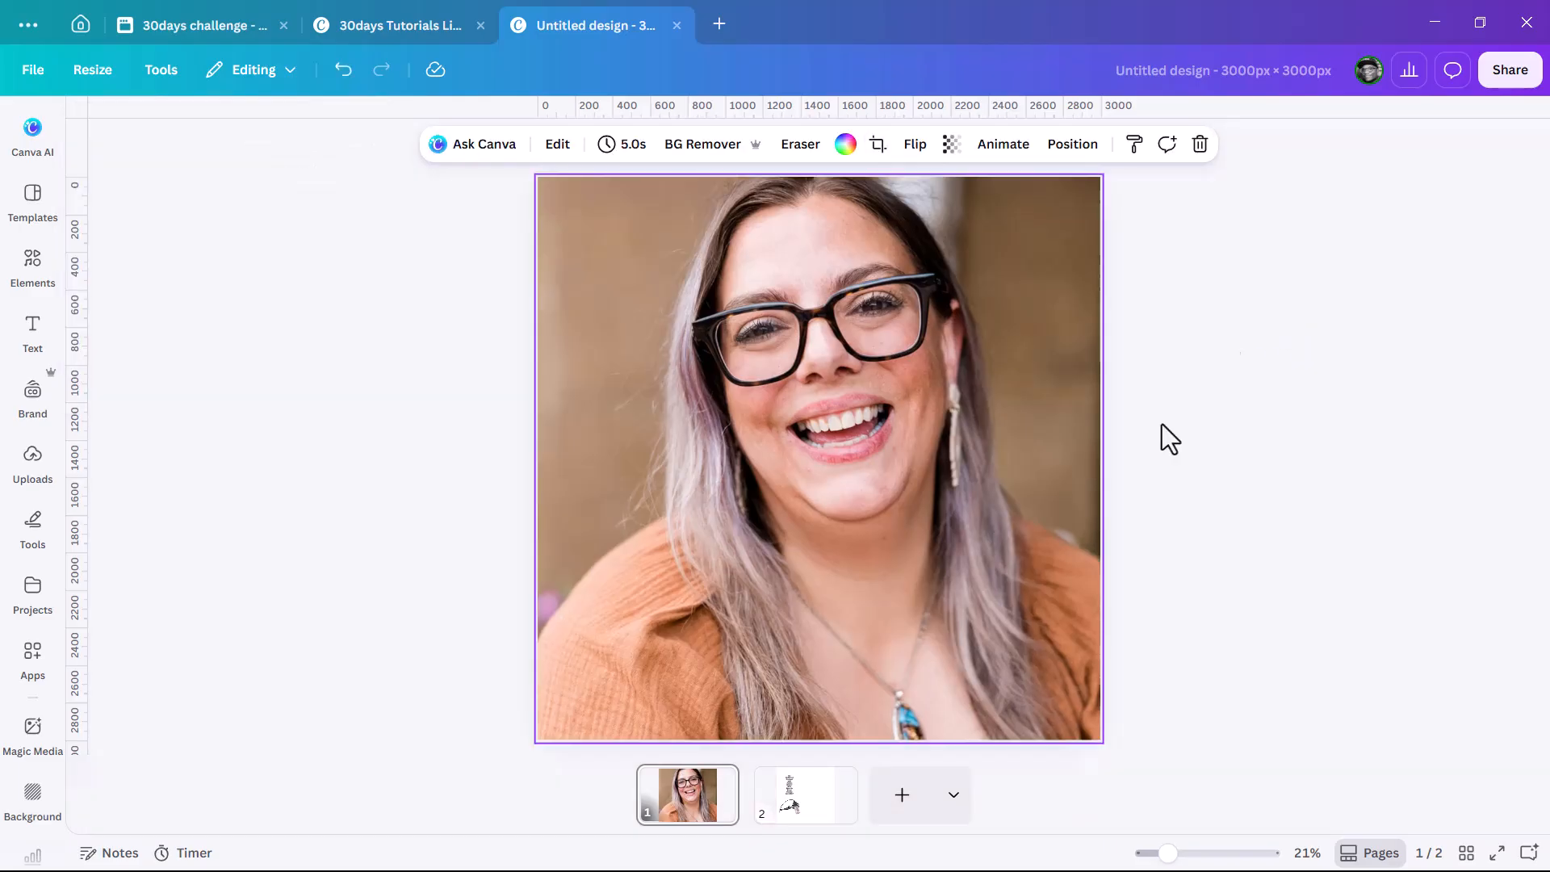
# Move the microphone image from page 2 to page 1 and enlarge it, partly cut off by the page's lower left edge.
pyautogui.click(764, 803)
pyautogui.moveTo(725, 586); pyautogui.dragTo(688, 795)
pyautogui.moveTo(717, 575); pyautogui.dragTo(602, 576)
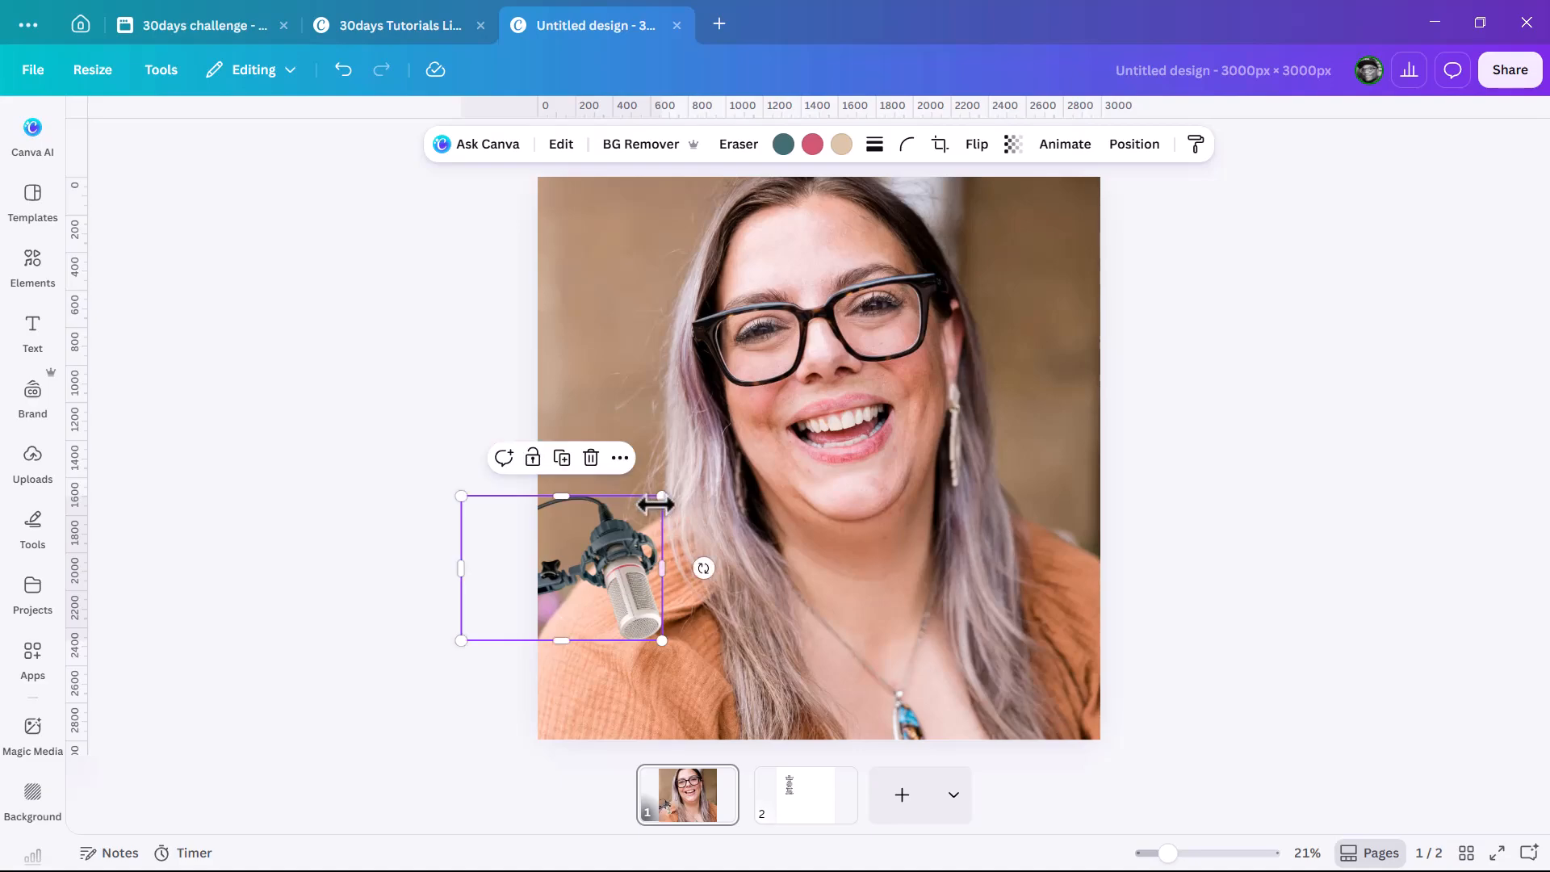
pyautogui.moveTo(673, 484); pyautogui.dragTo(807, 381)
pyautogui.moveTo(707, 543); pyautogui.dragTo(565, 574)
pyautogui.click(1261, 429)
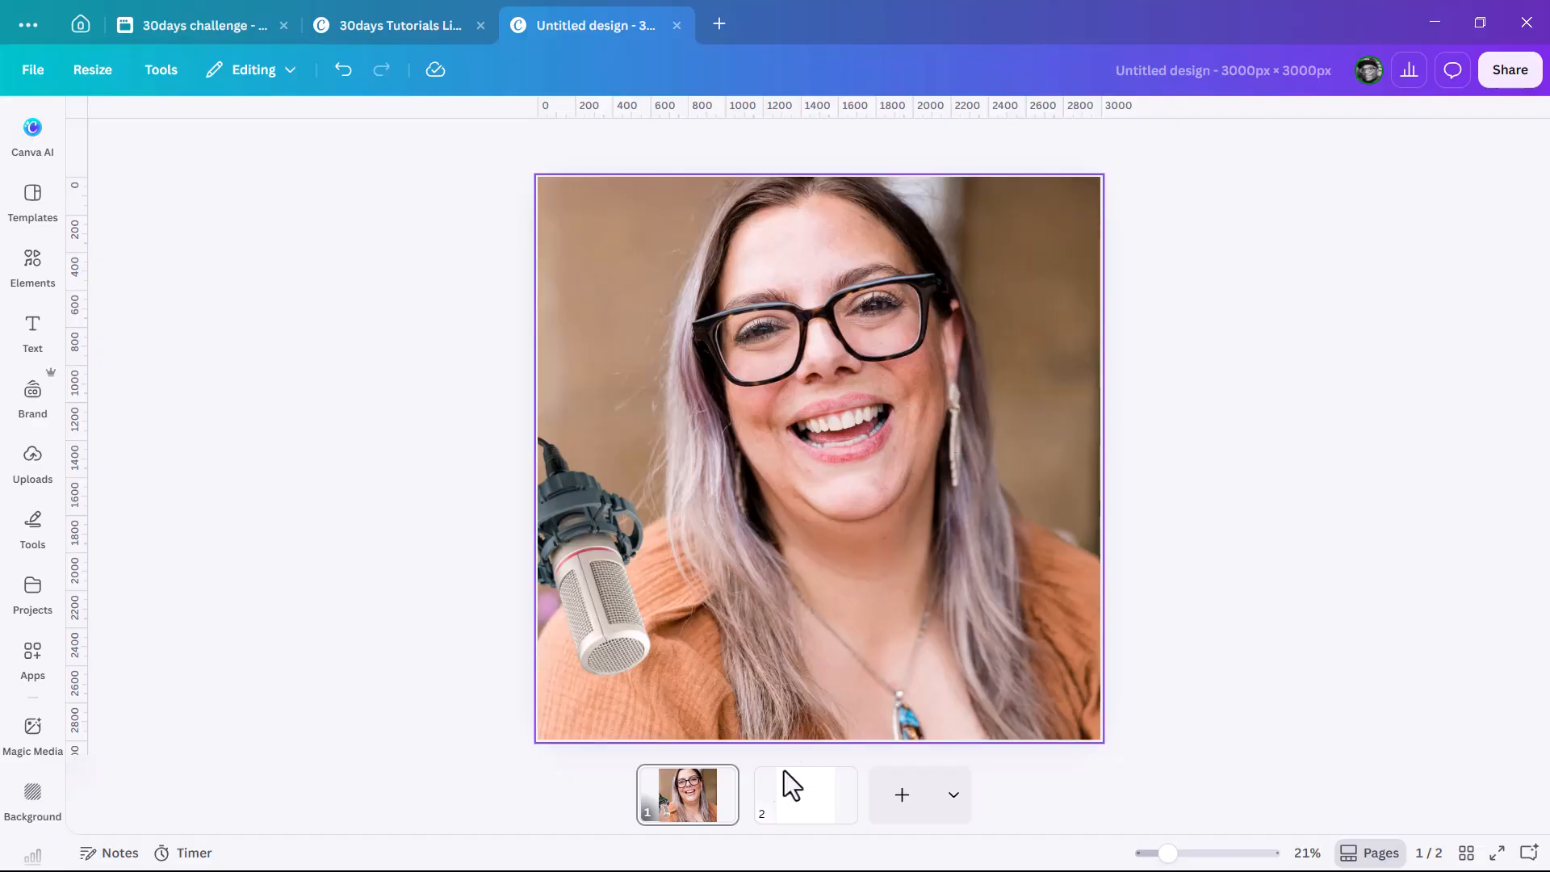
# Move the podcast text block from page 2 onto page 1.
pyautogui.click(789, 808)
pyautogui.click(692, 360)
pyautogui.moveTo(692, 360); pyautogui.dragTo(705, 811)
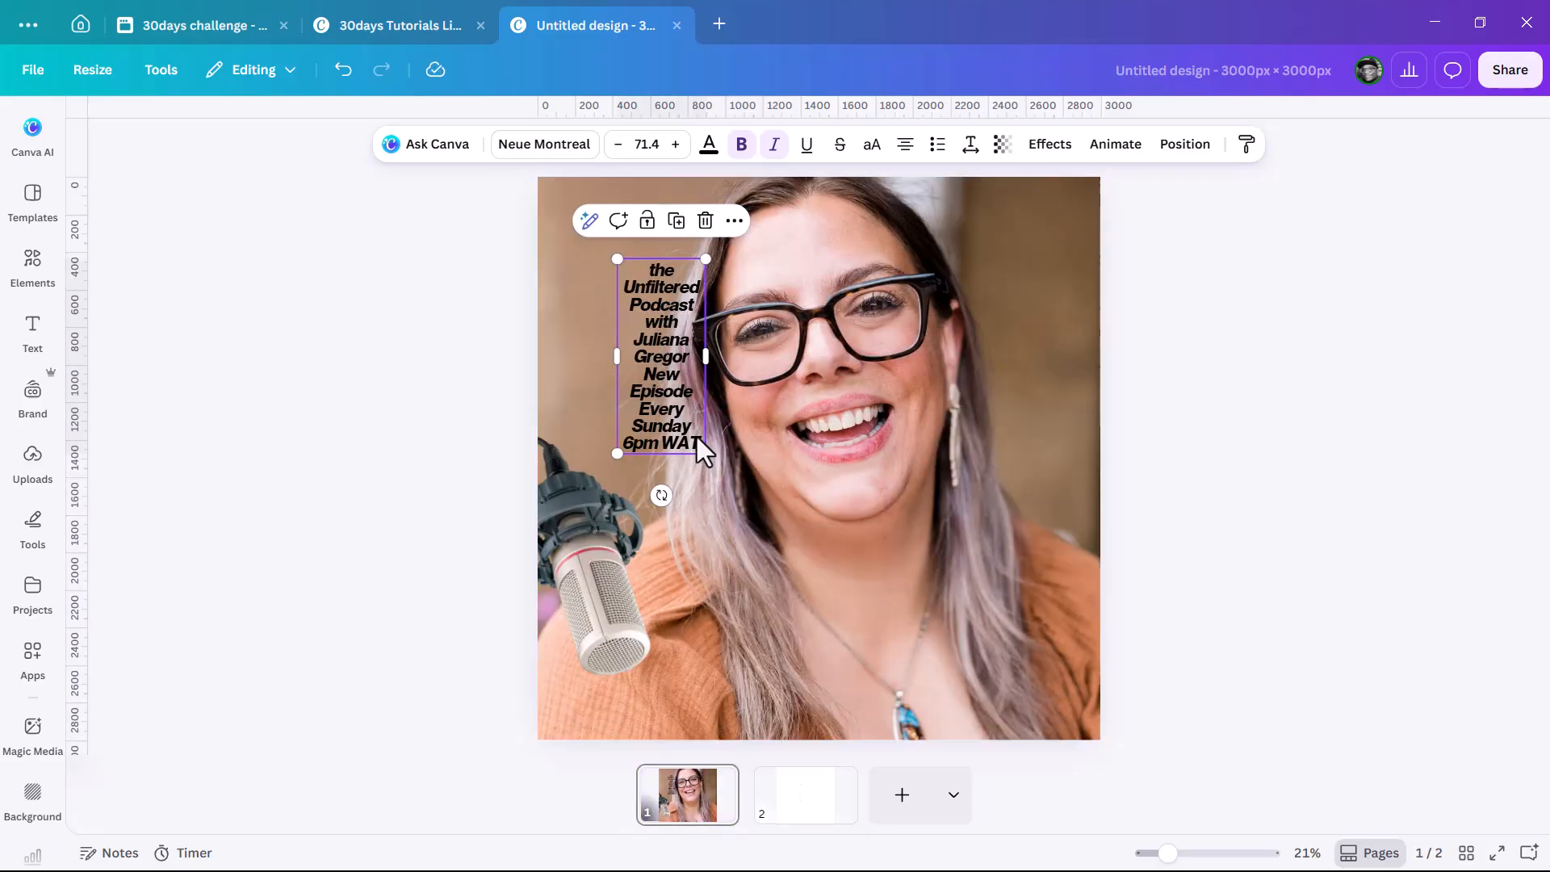
# Apply the Sea Green duotone filter to the background portrait.
pyautogui.click(945, 365)
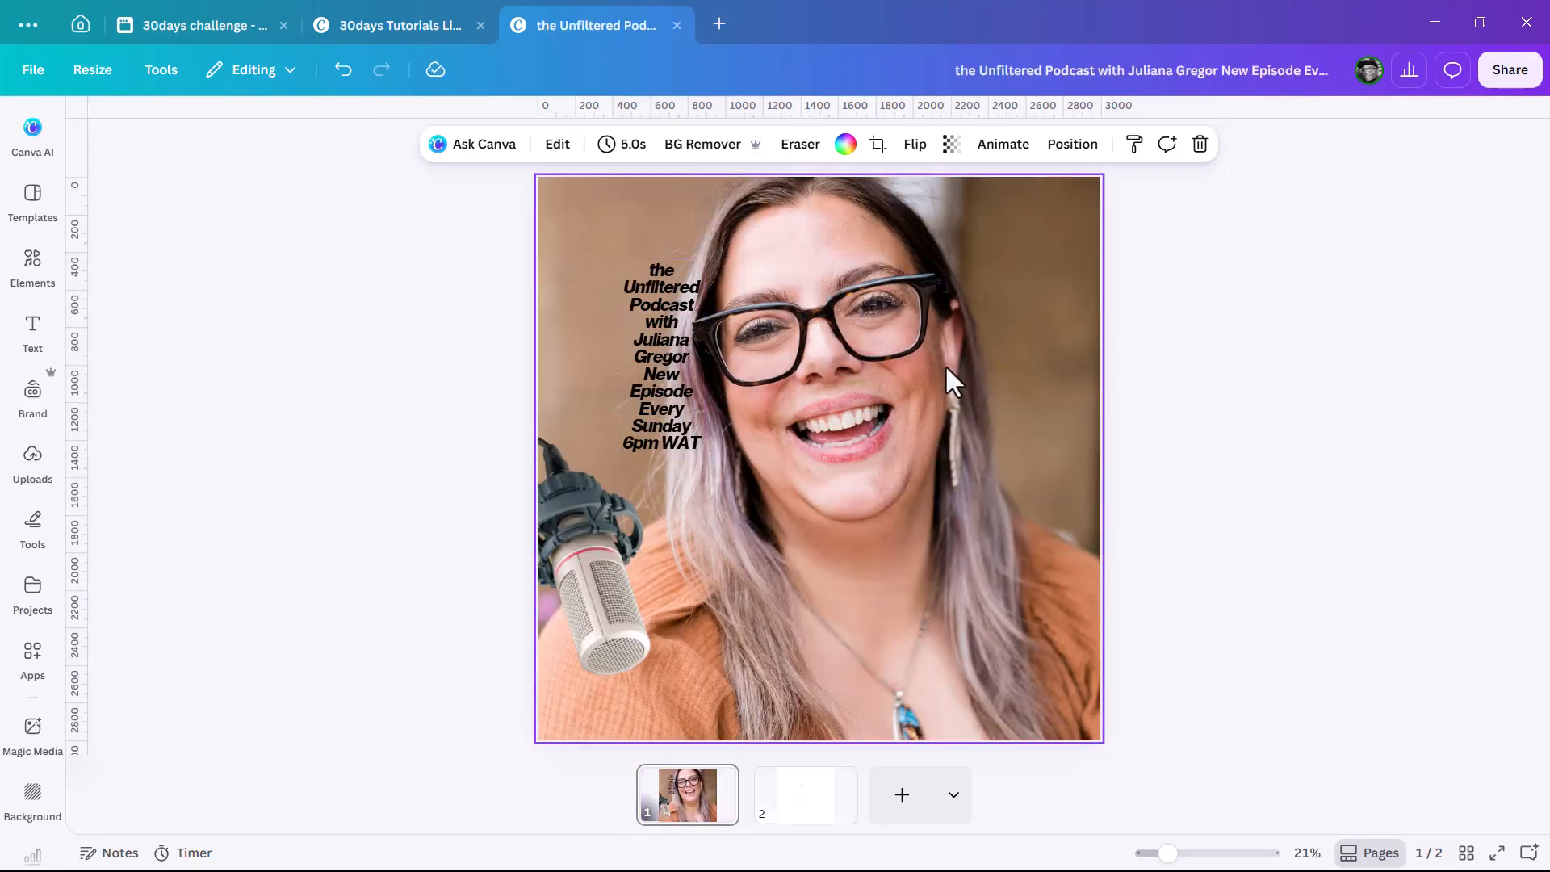
pyautogui.click(557, 145)
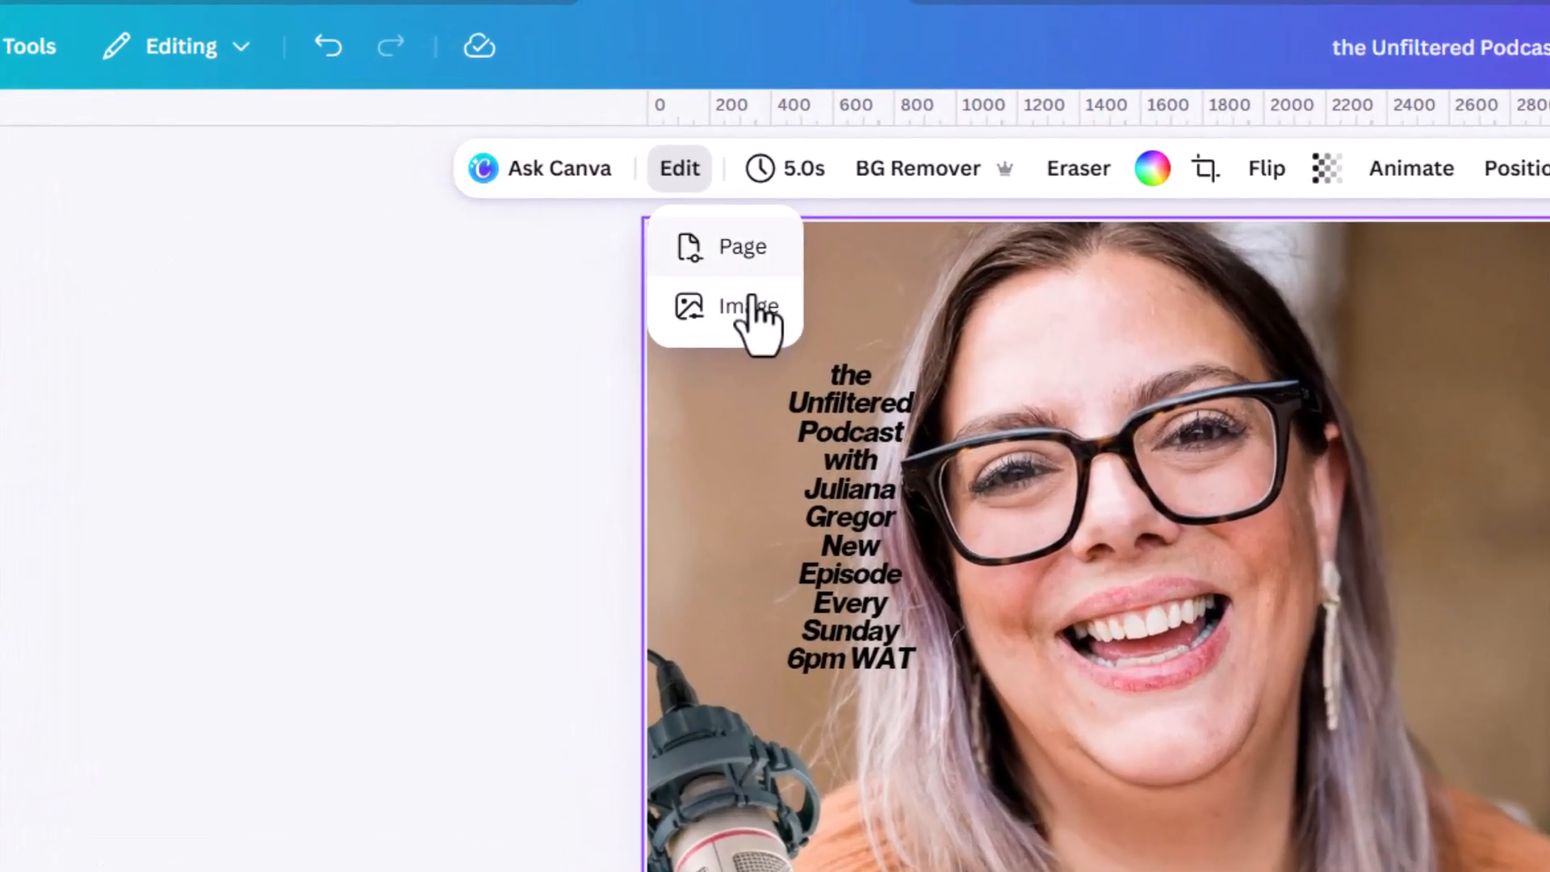
pyautogui.click(750, 309)
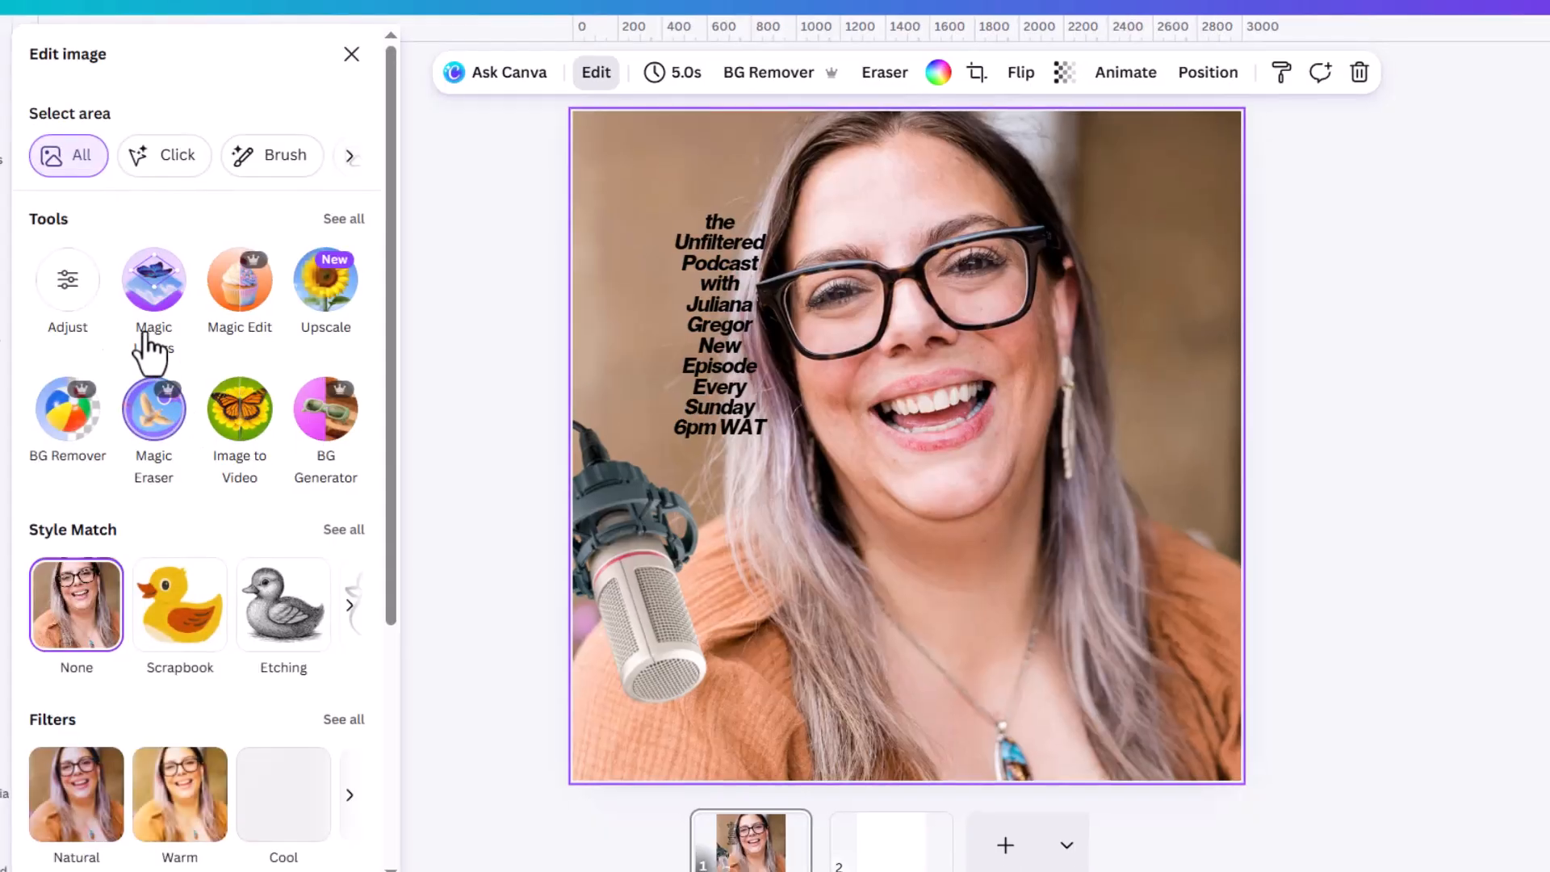
pyautogui.scroll(-3, 33, 557)
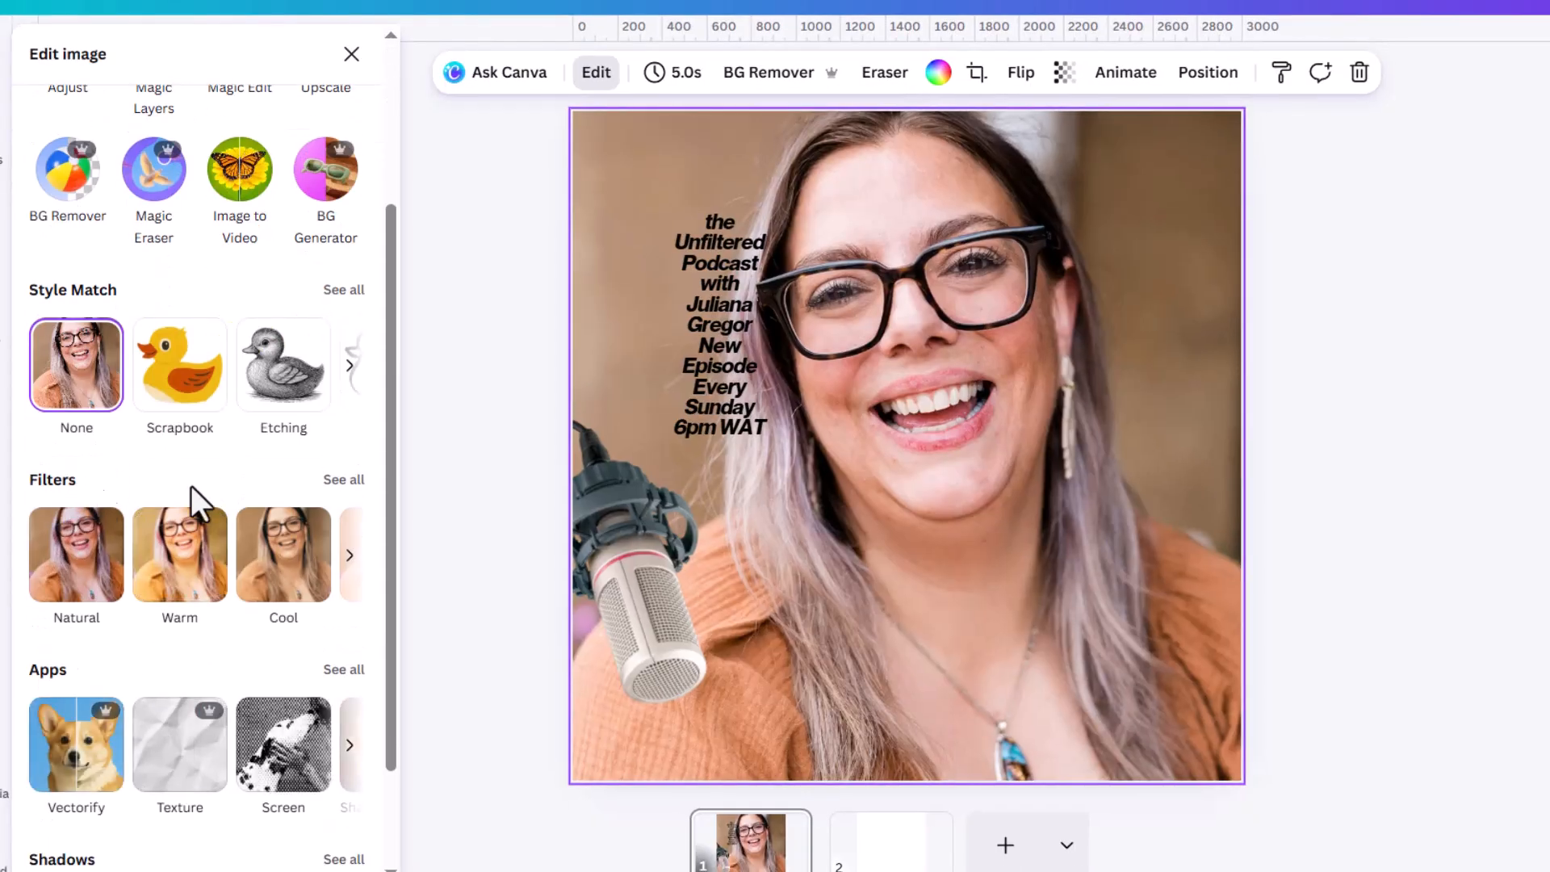
pyautogui.click(346, 481)
pyautogui.scroll(-15, 239, 581)
pyautogui.scroll(-10, 255, 618)
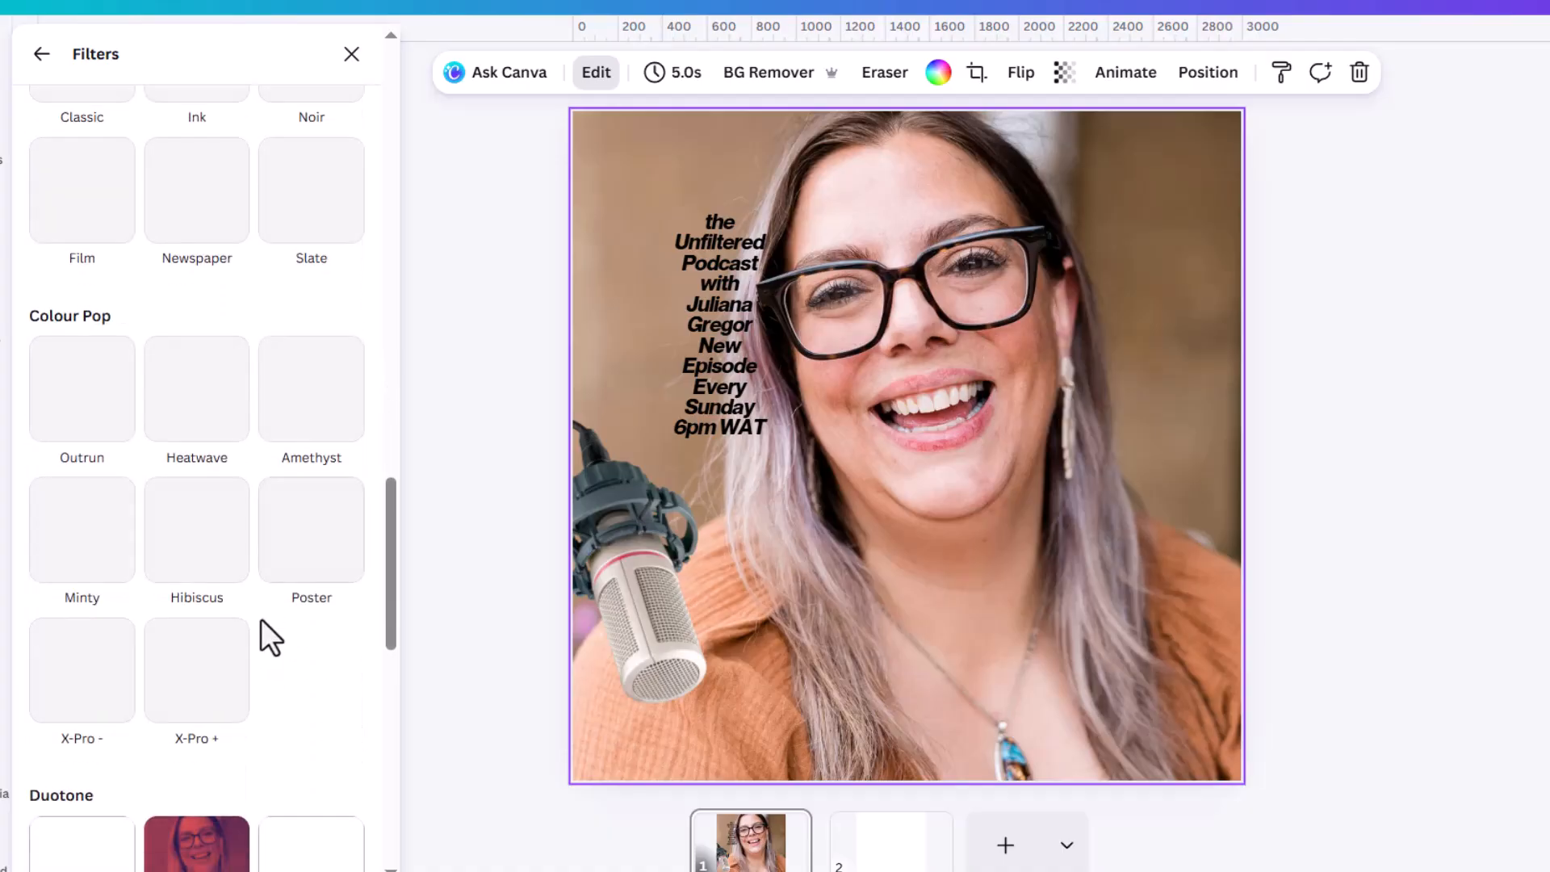
pyautogui.scroll(-5, 260, 619)
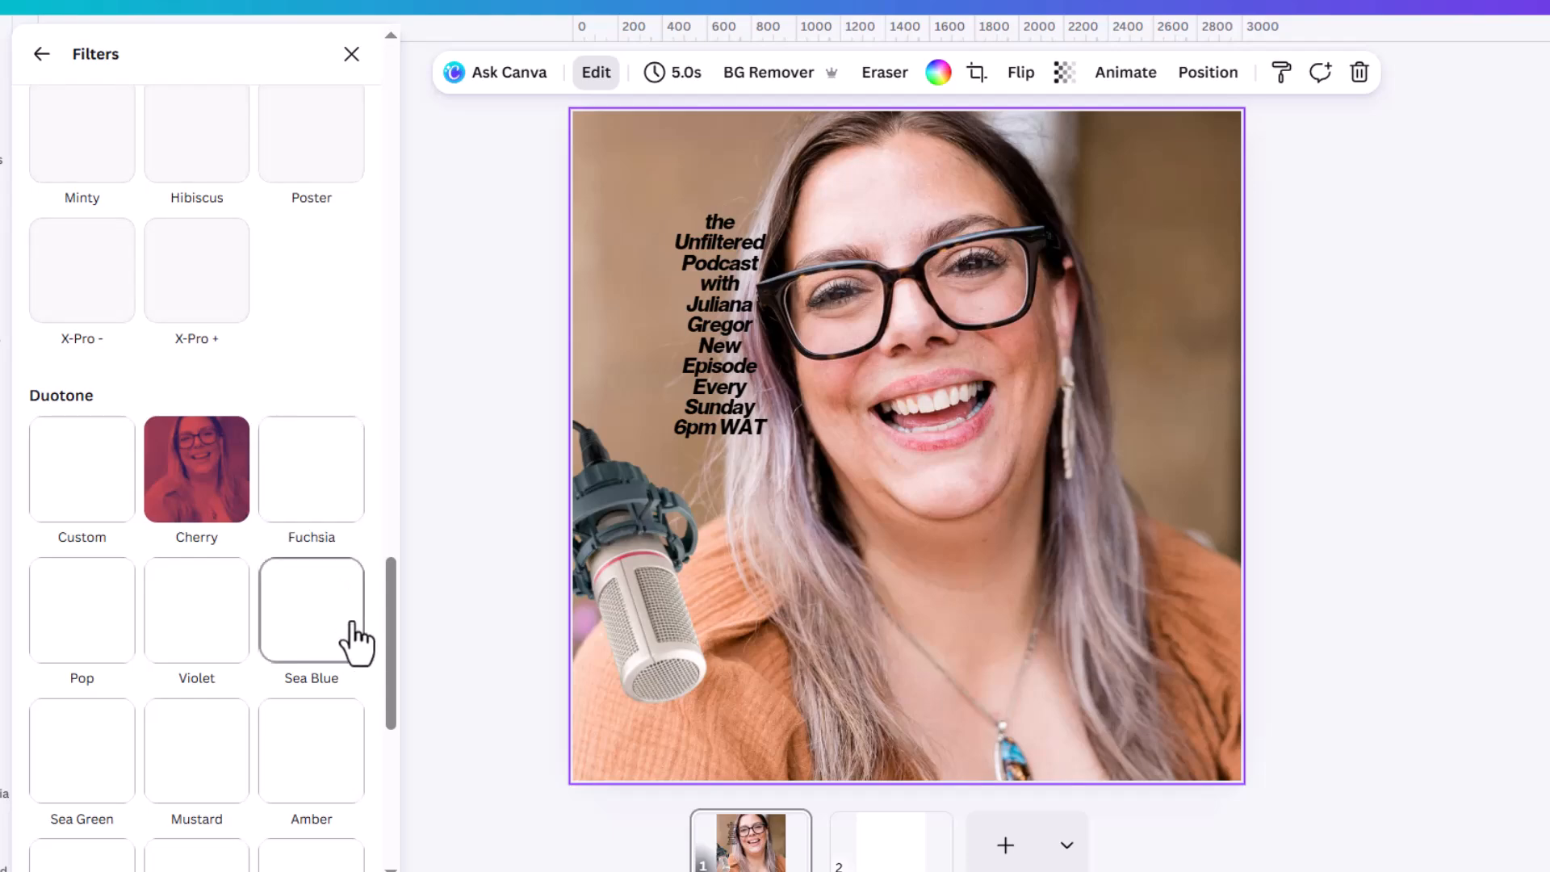
pyautogui.scroll(-1, 345, 678)
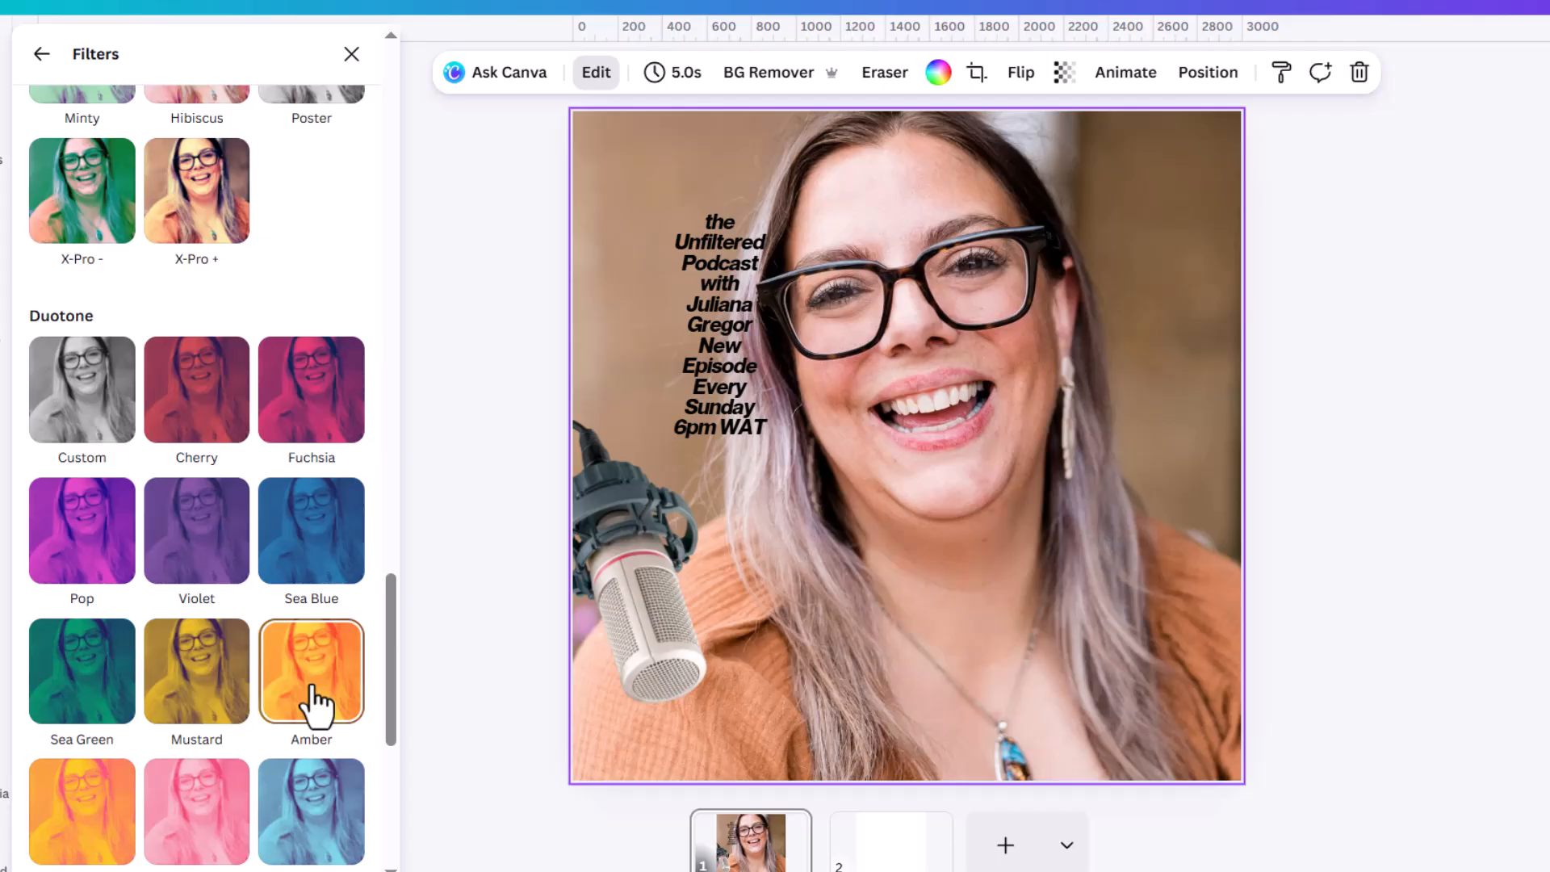
pyautogui.click(63, 721)
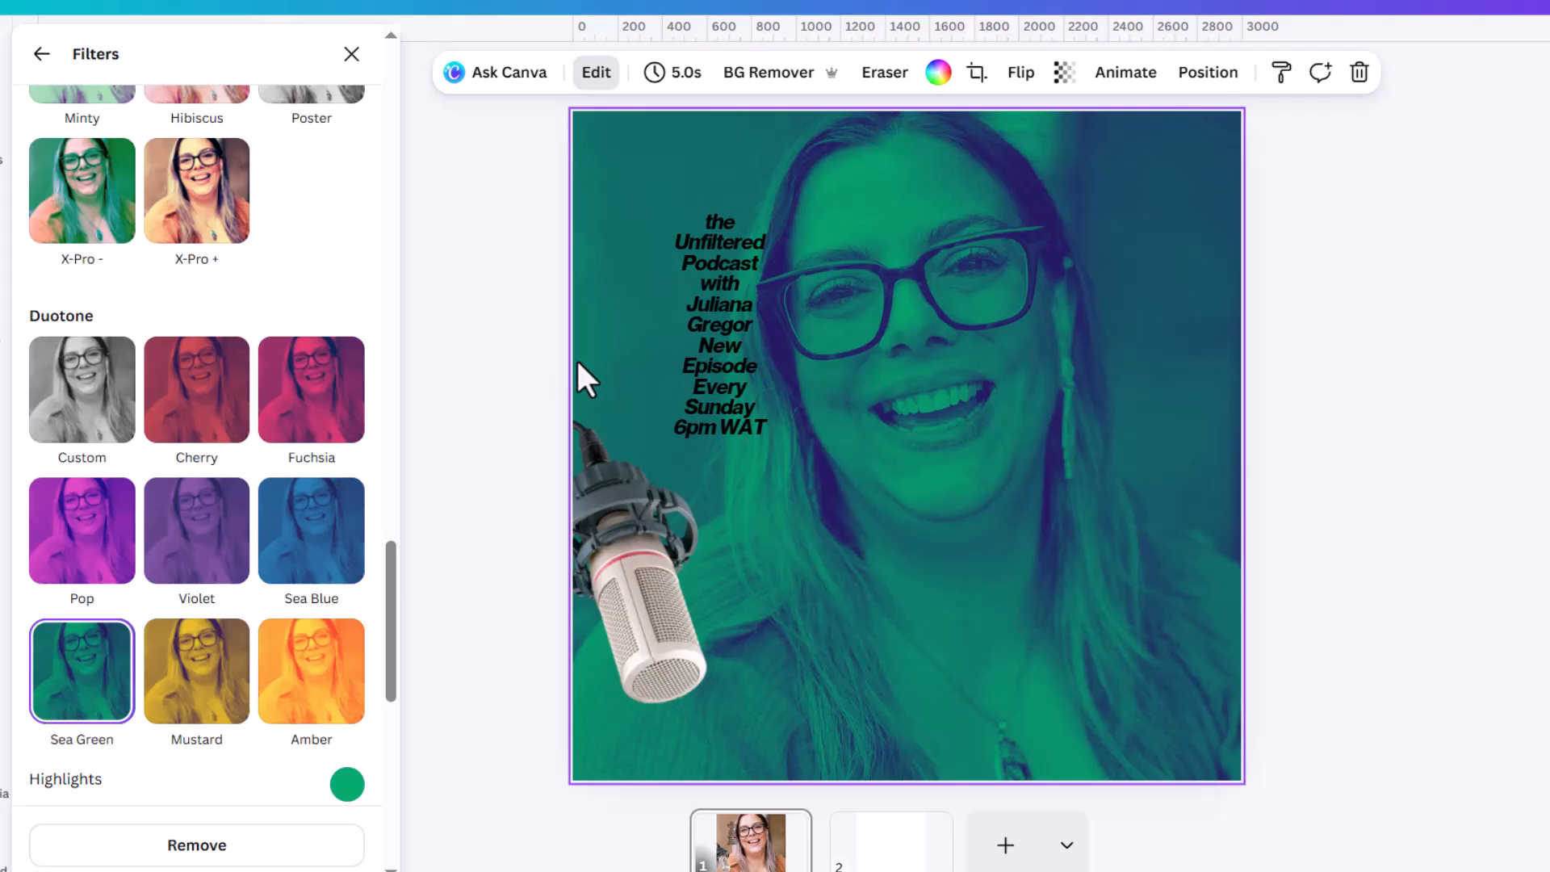
# Split "the Unfiltered Podcast" out of the text block into its own text box over the right side of the face.
pyautogui.click(742, 318)
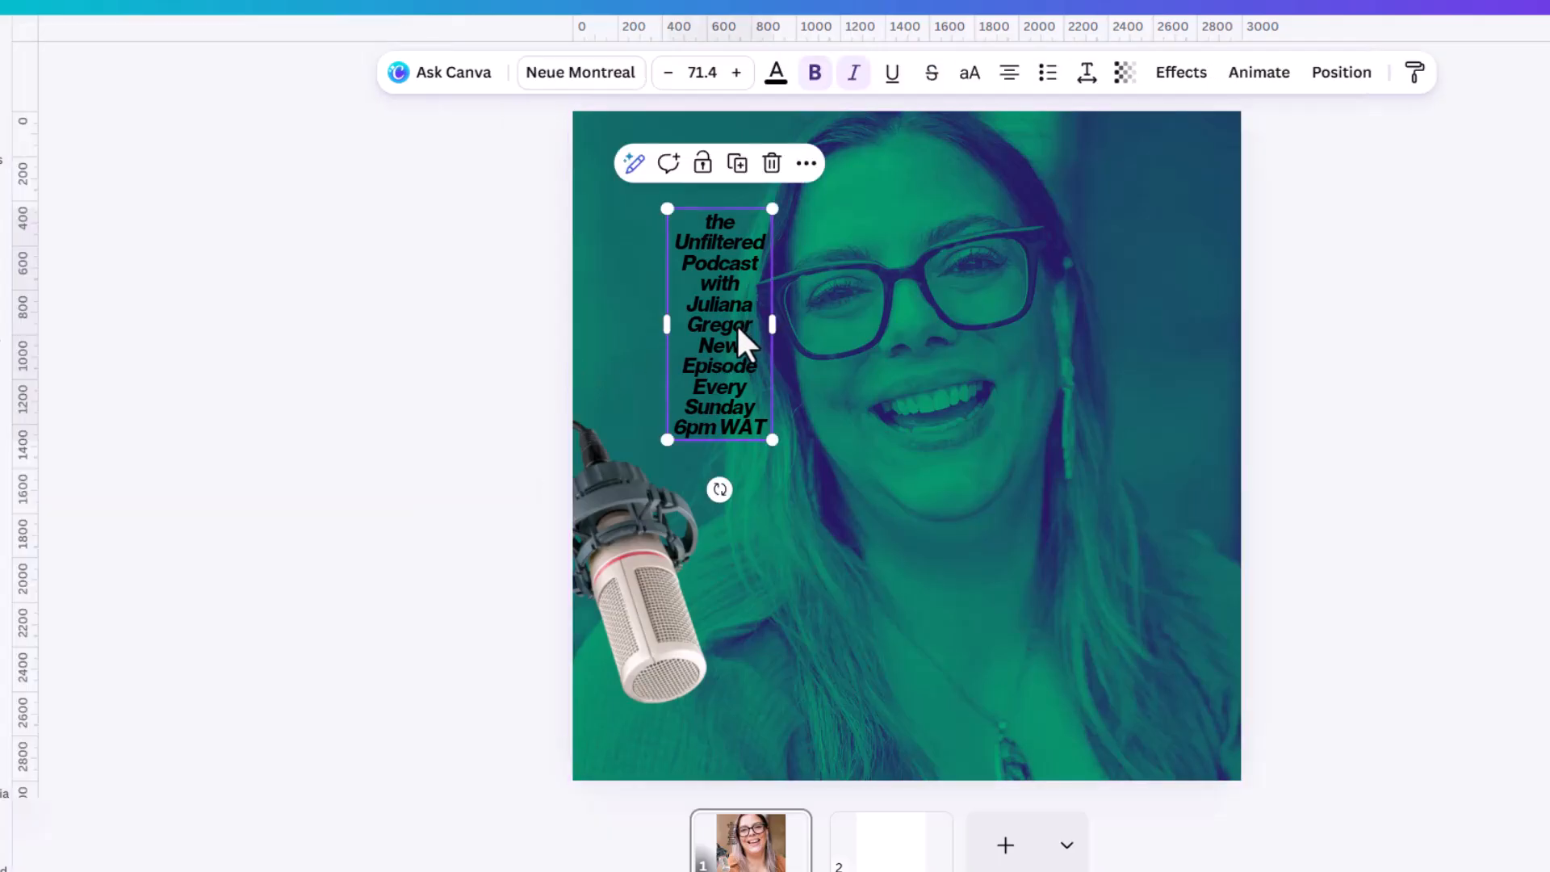
pyautogui.click(730, 248)
pyautogui.click(700, 287)
pyautogui.moveTo(700, 286); pyautogui.dragTo(764, 331)
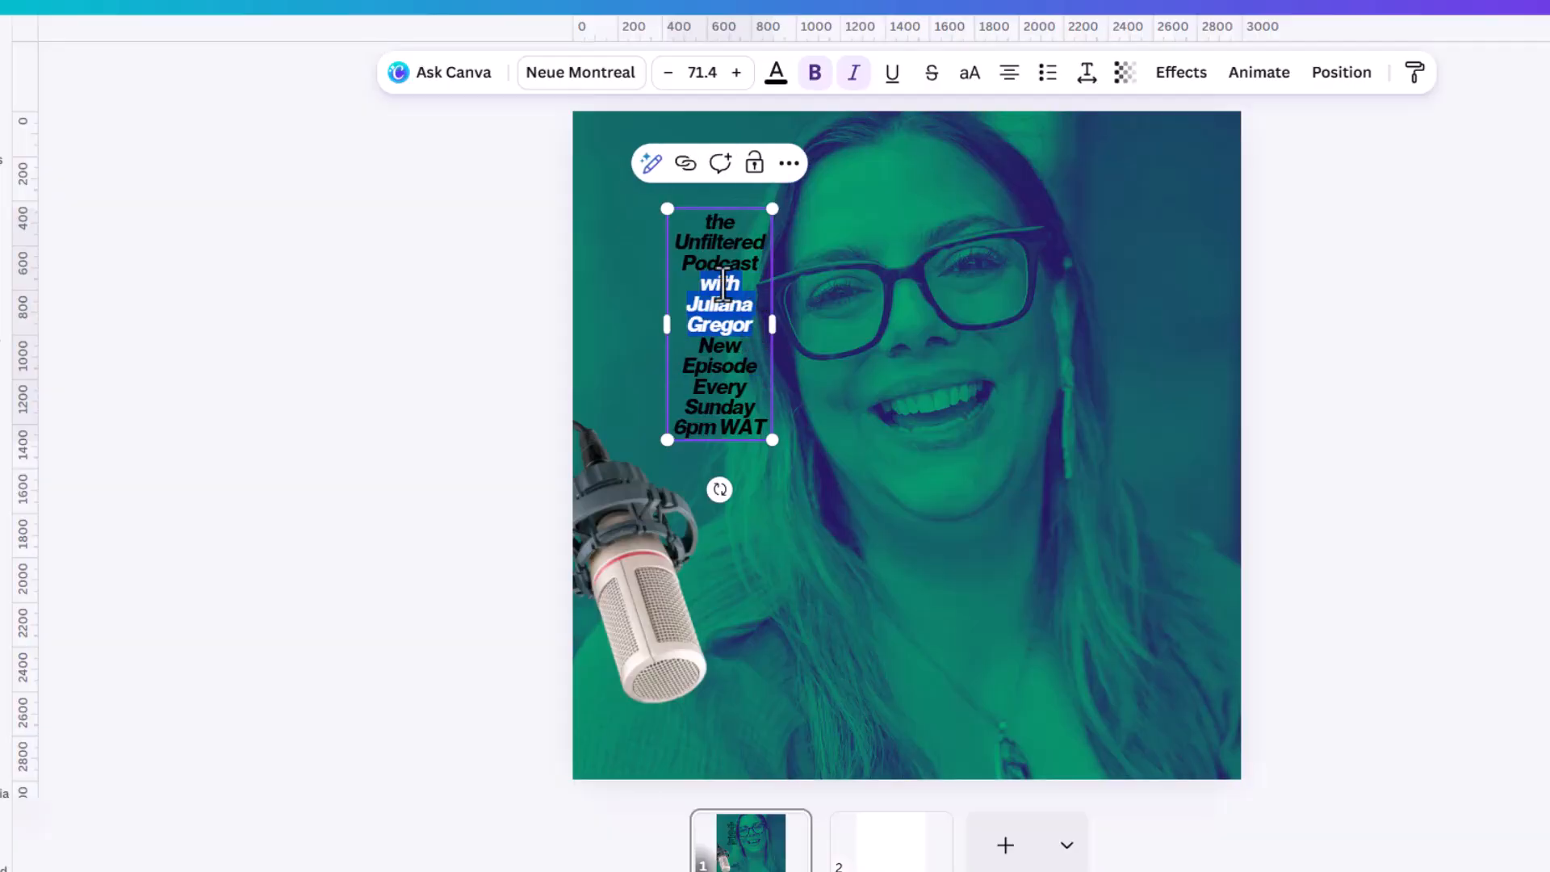
pyautogui.click(734, 260)
pyautogui.moveTo(707, 227); pyautogui.dragTo(743, 263)
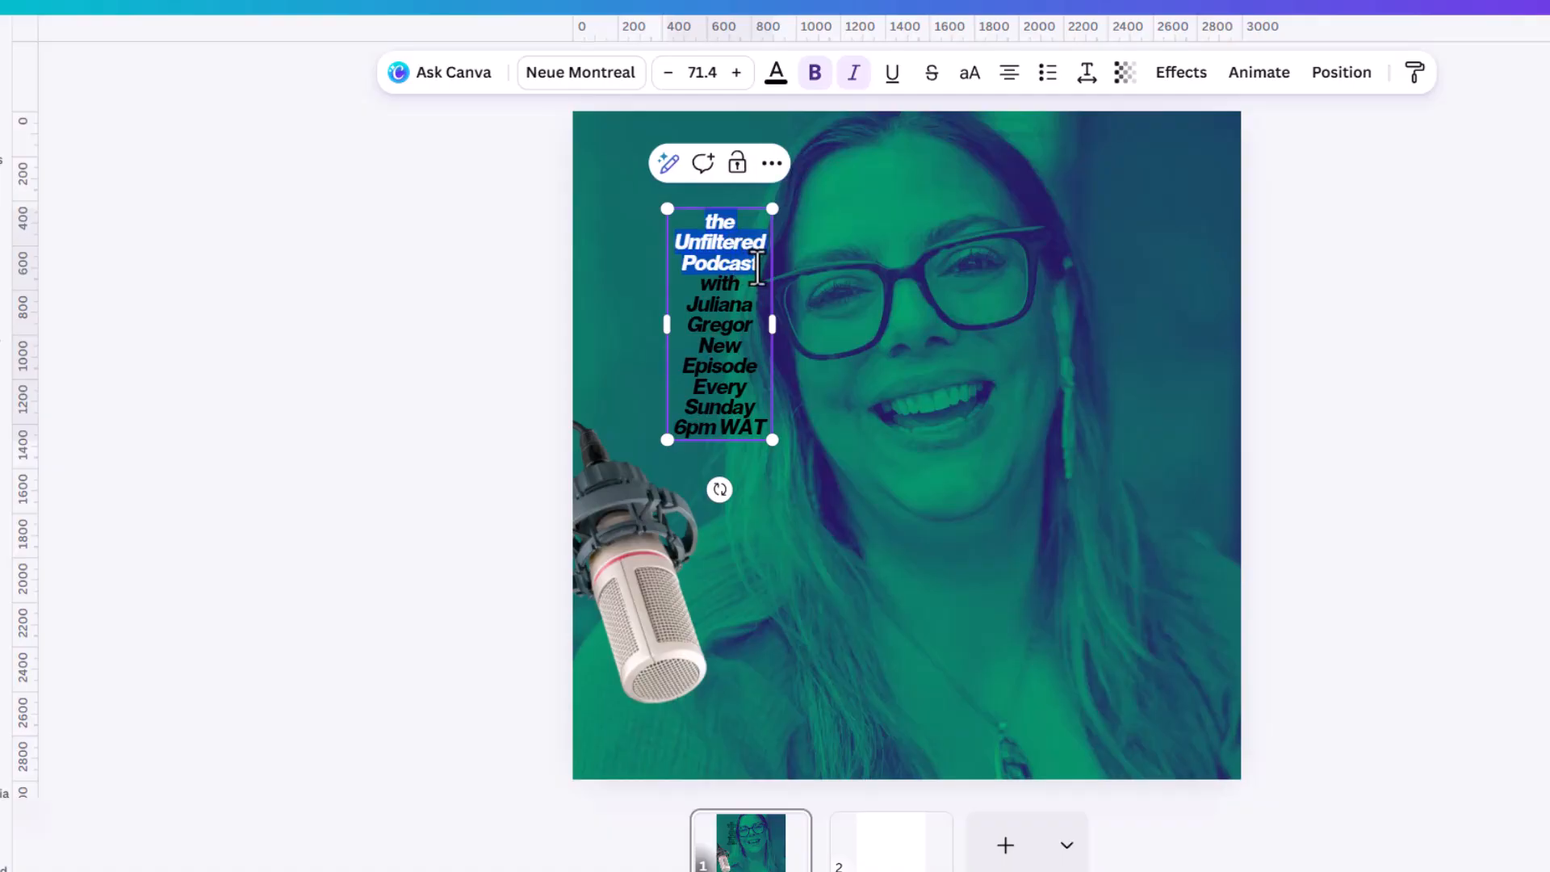
pyautogui.press('BackSpace')
pyautogui.click(1391, 312)
pyautogui.click(706, 304)
pyautogui.moveTo(712, 305); pyautogui.dragTo(997, 383)
pyautogui.doubleClick(998, 382)
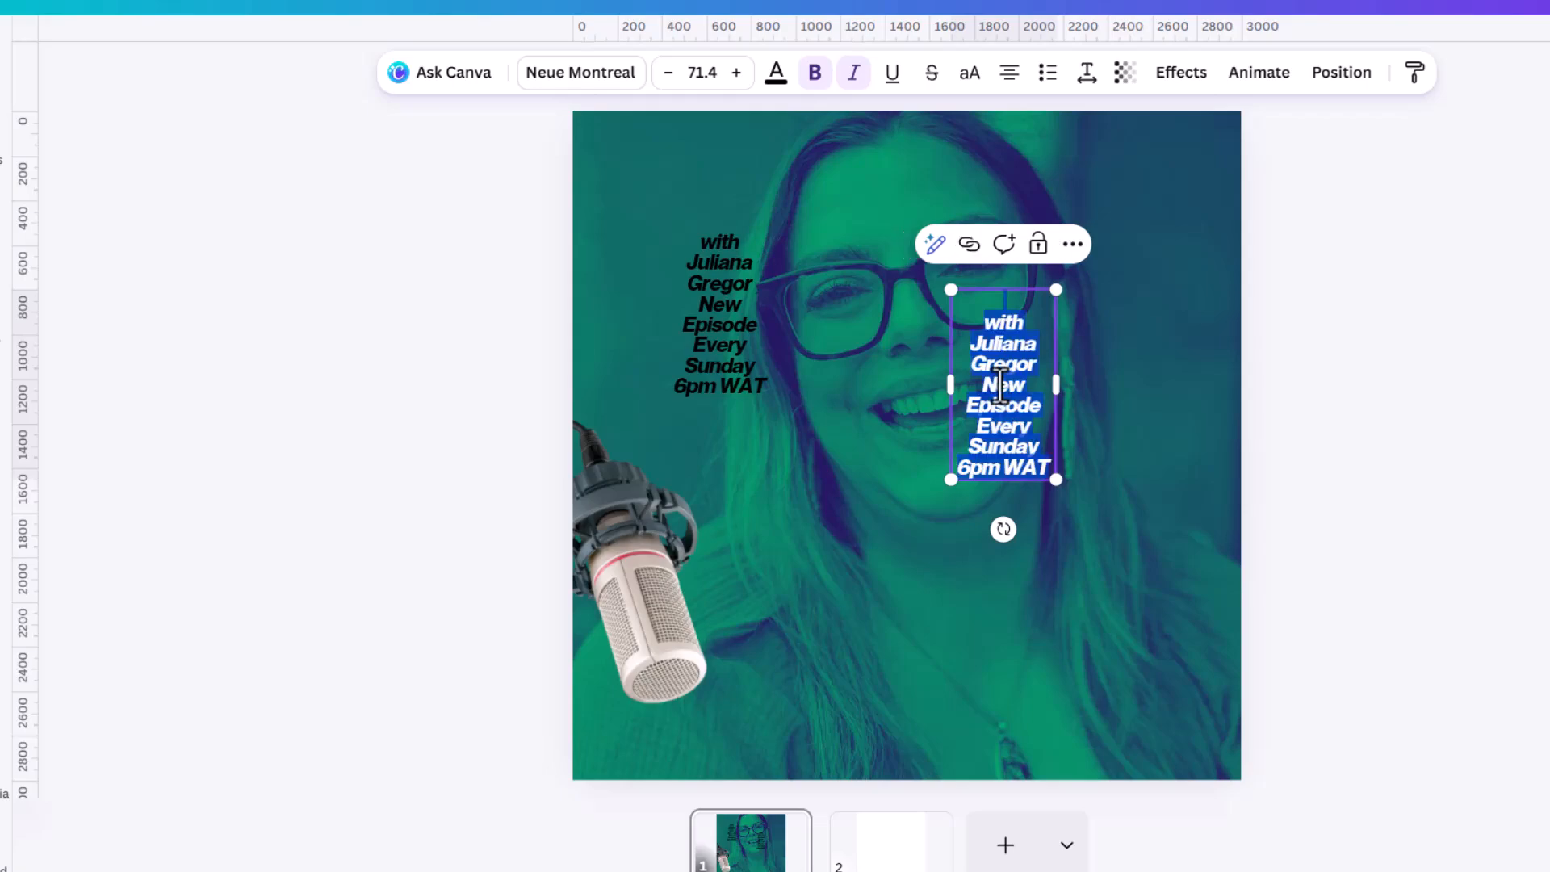
pyautogui.write('the Unfiltered Podcast')
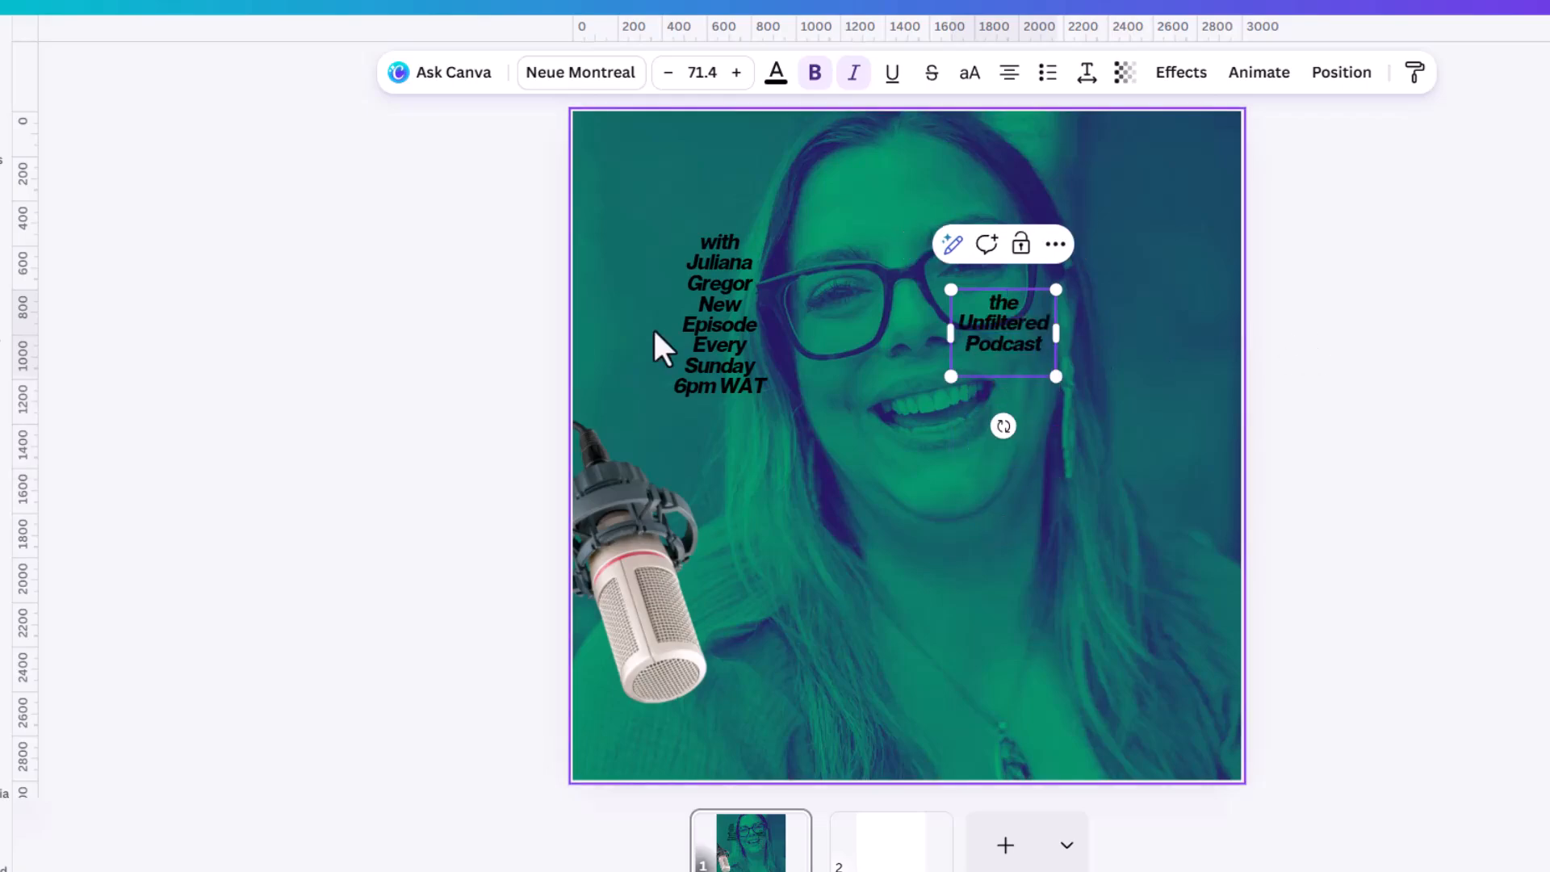
# Split the "with" host-name line out of the text block into its own text box below the podcast title.
pyautogui.click(703, 307)
pyautogui.moveTo(698, 240); pyautogui.dragTo(758, 289)
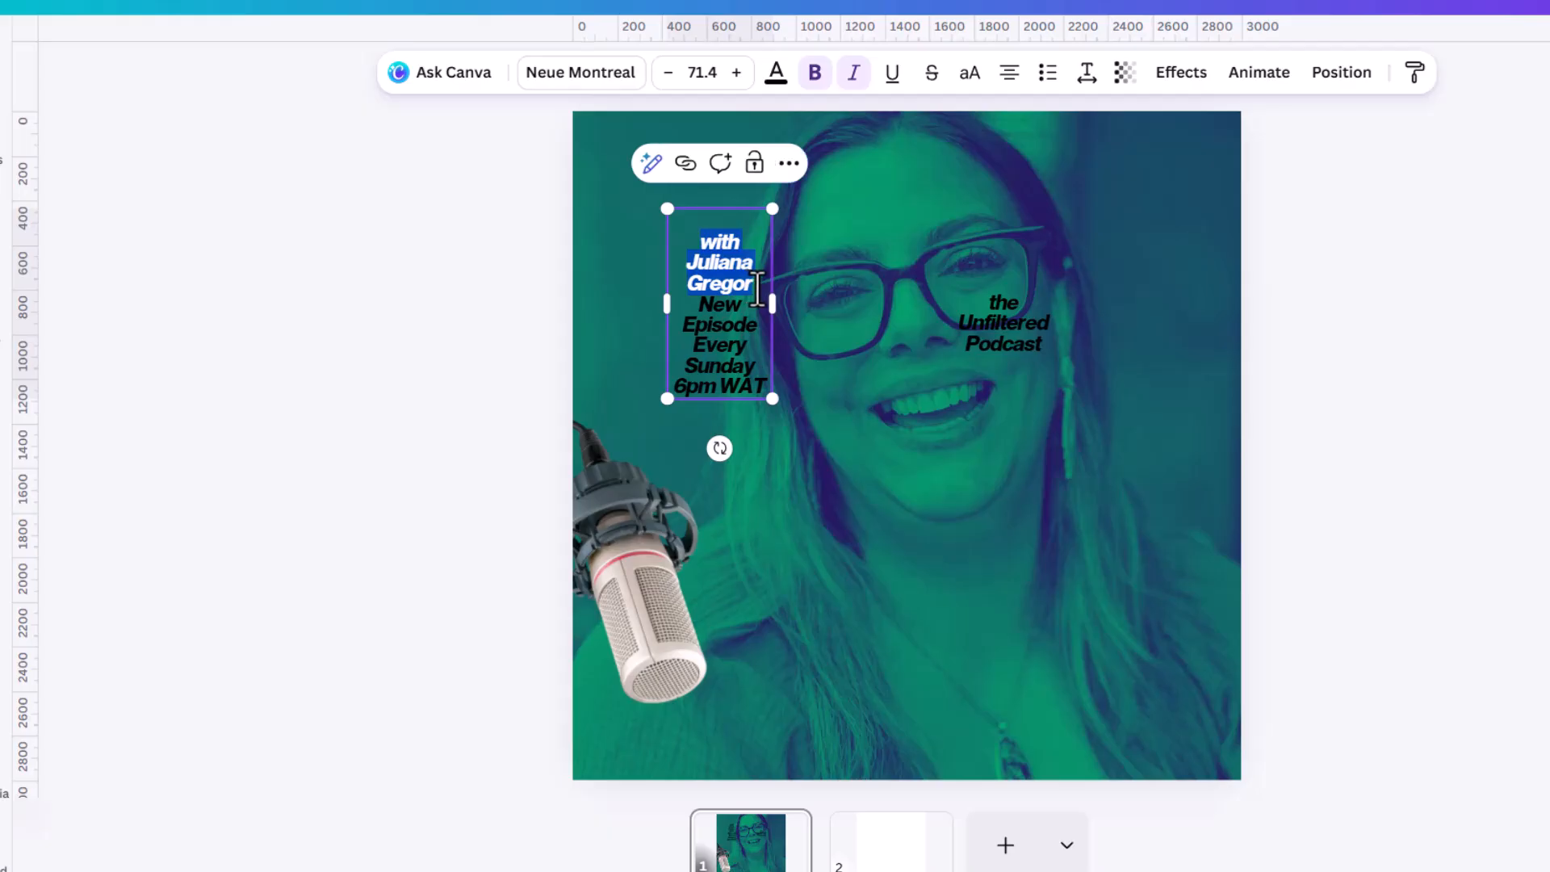
pyautogui.hotkey('ctrl', 'x')
pyautogui.click(1029, 327)
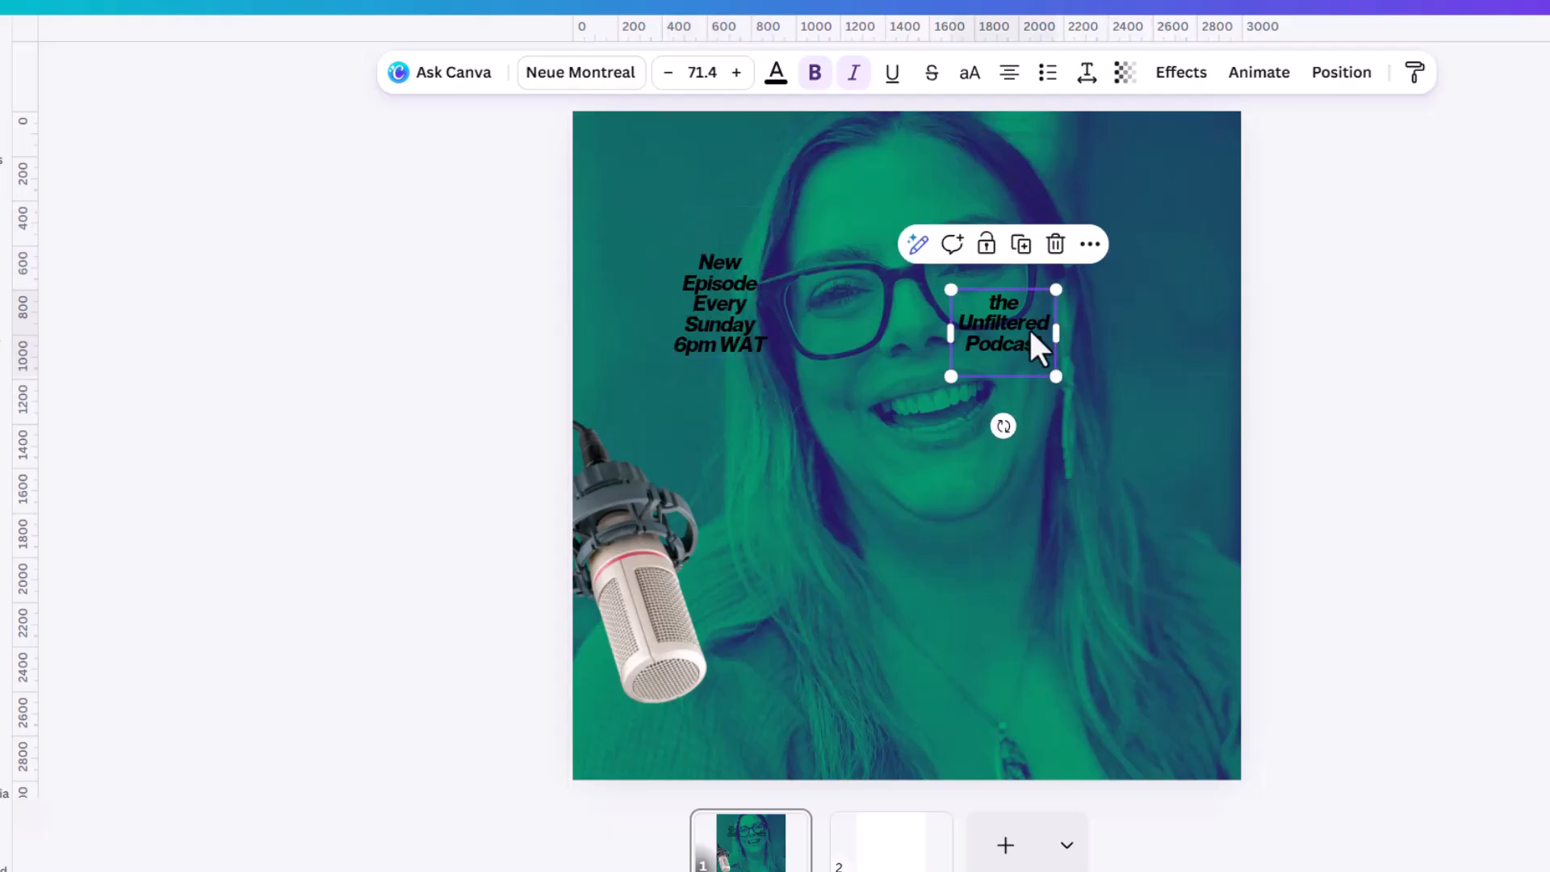
pyautogui.hotkey('ctrl', 'd')
pyautogui.doubleClick(1028, 413)
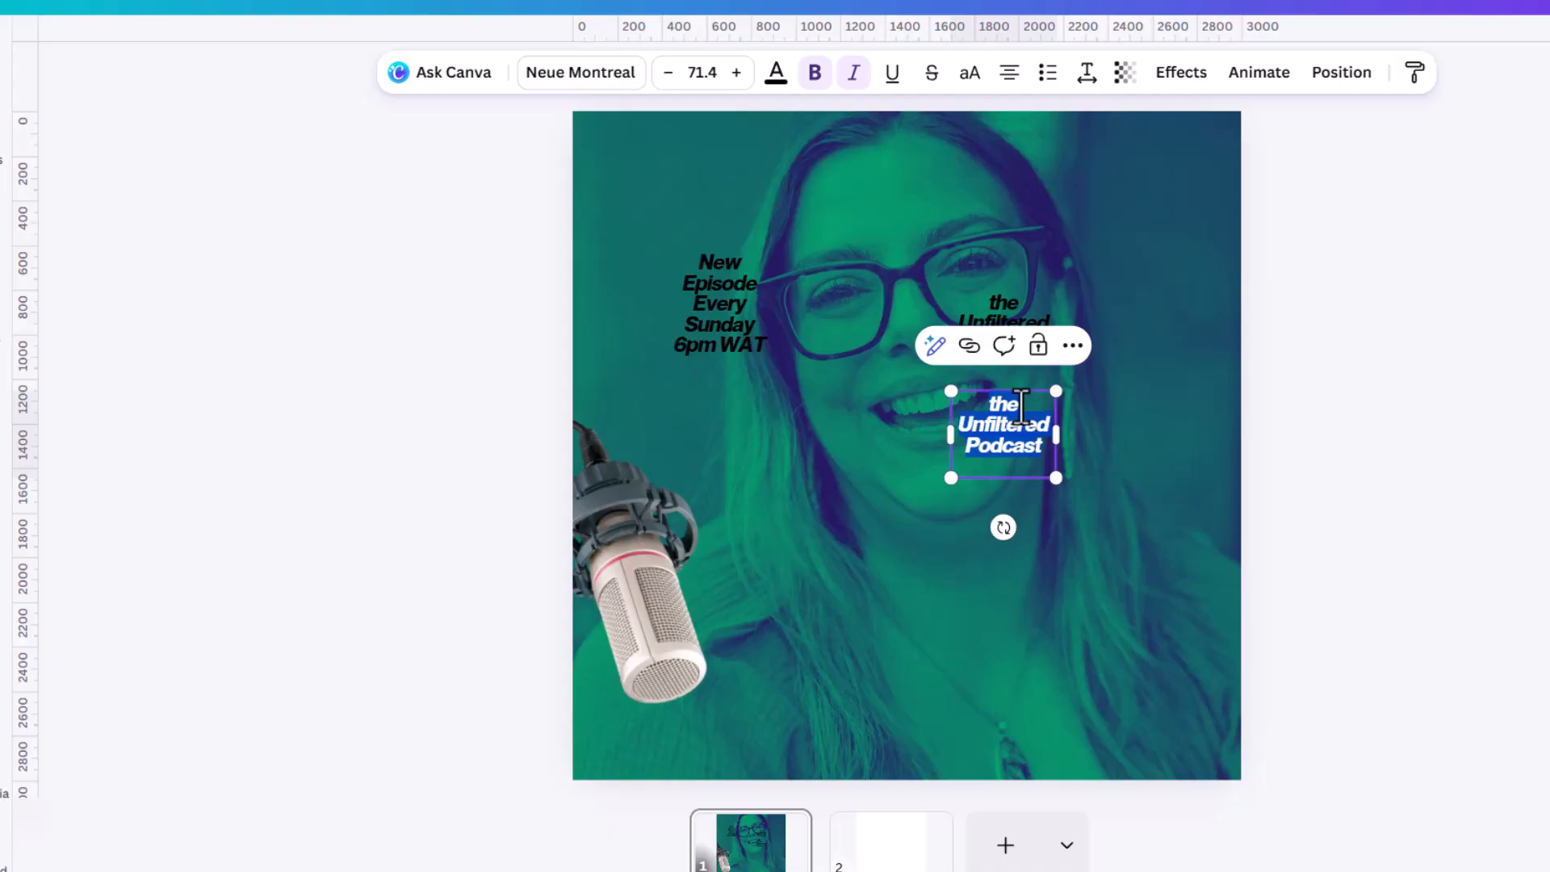
pyautogui.hotkey('ctrl', 'v')
pyautogui.click(1227, 342)
# Fit "New Episode Every Sunday 6pm WAT" on one line without the blank line above, and place it near the page's bottom.
pyautogui.click(719, 313)
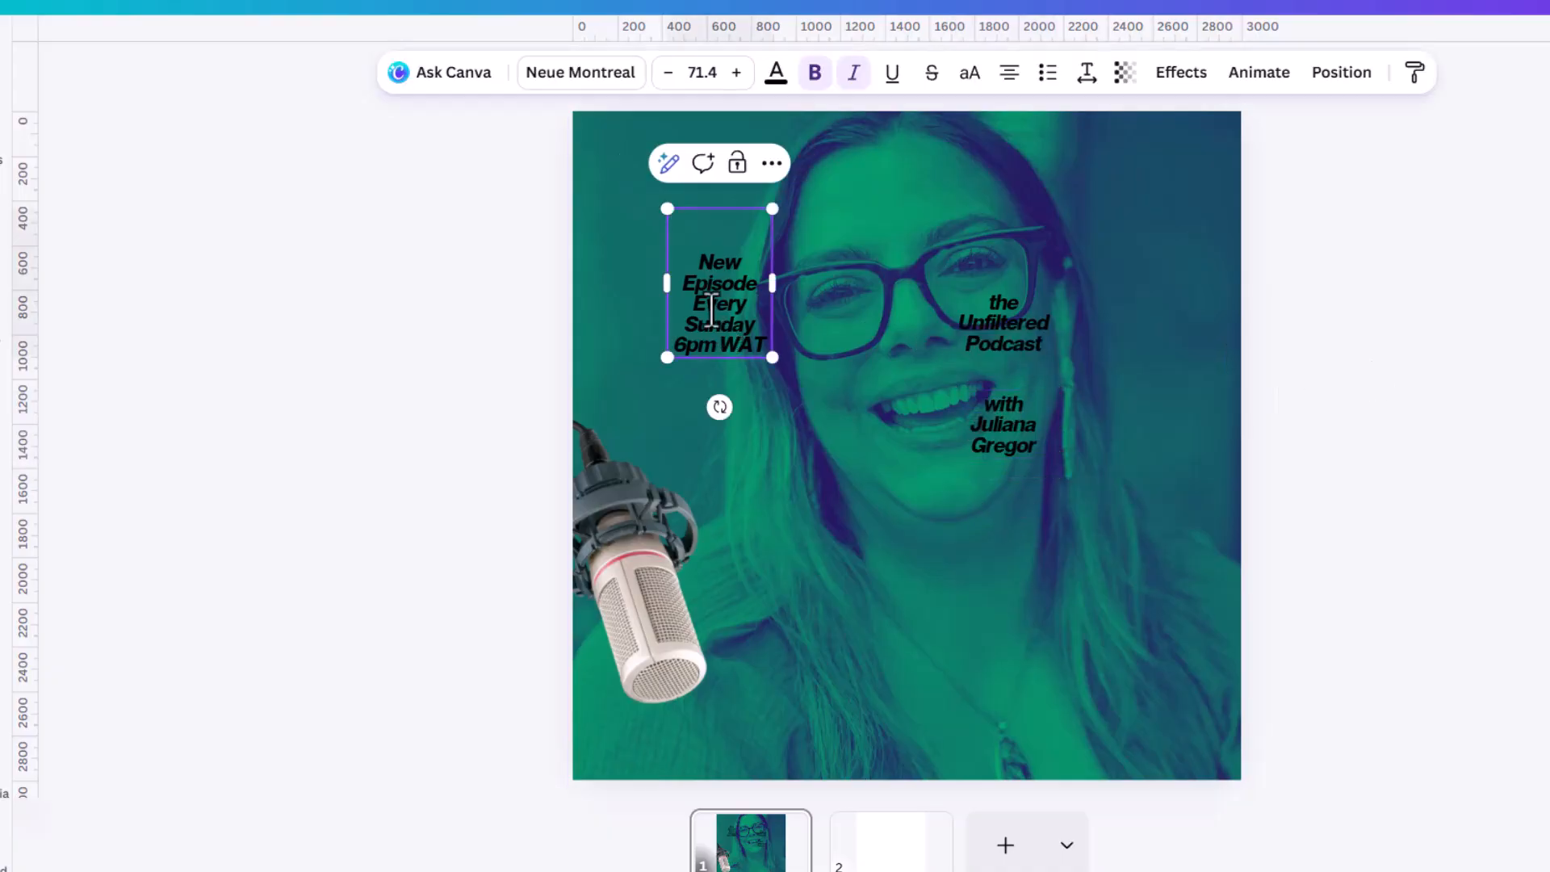
pyautogui.moveTo(773, 284); pyautogui.dragTo(1174, 284)
pyautogui.click(807, 252)
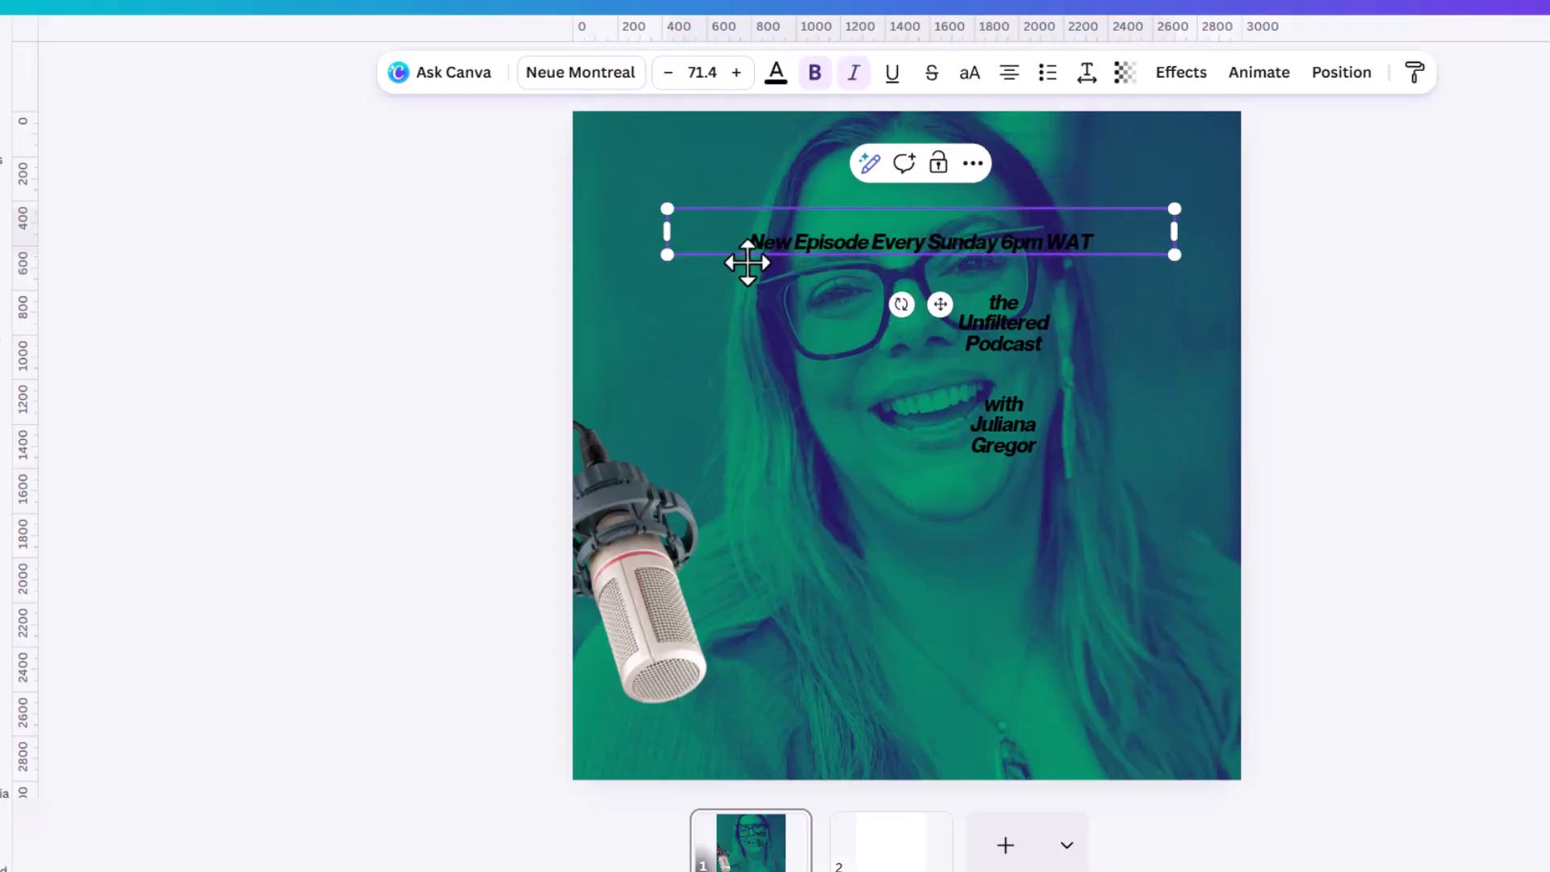
pyautogui.click(1246, 261)
pyautogui.moveTo(1090, 224); pyautogui.dragTo(1071, 702)
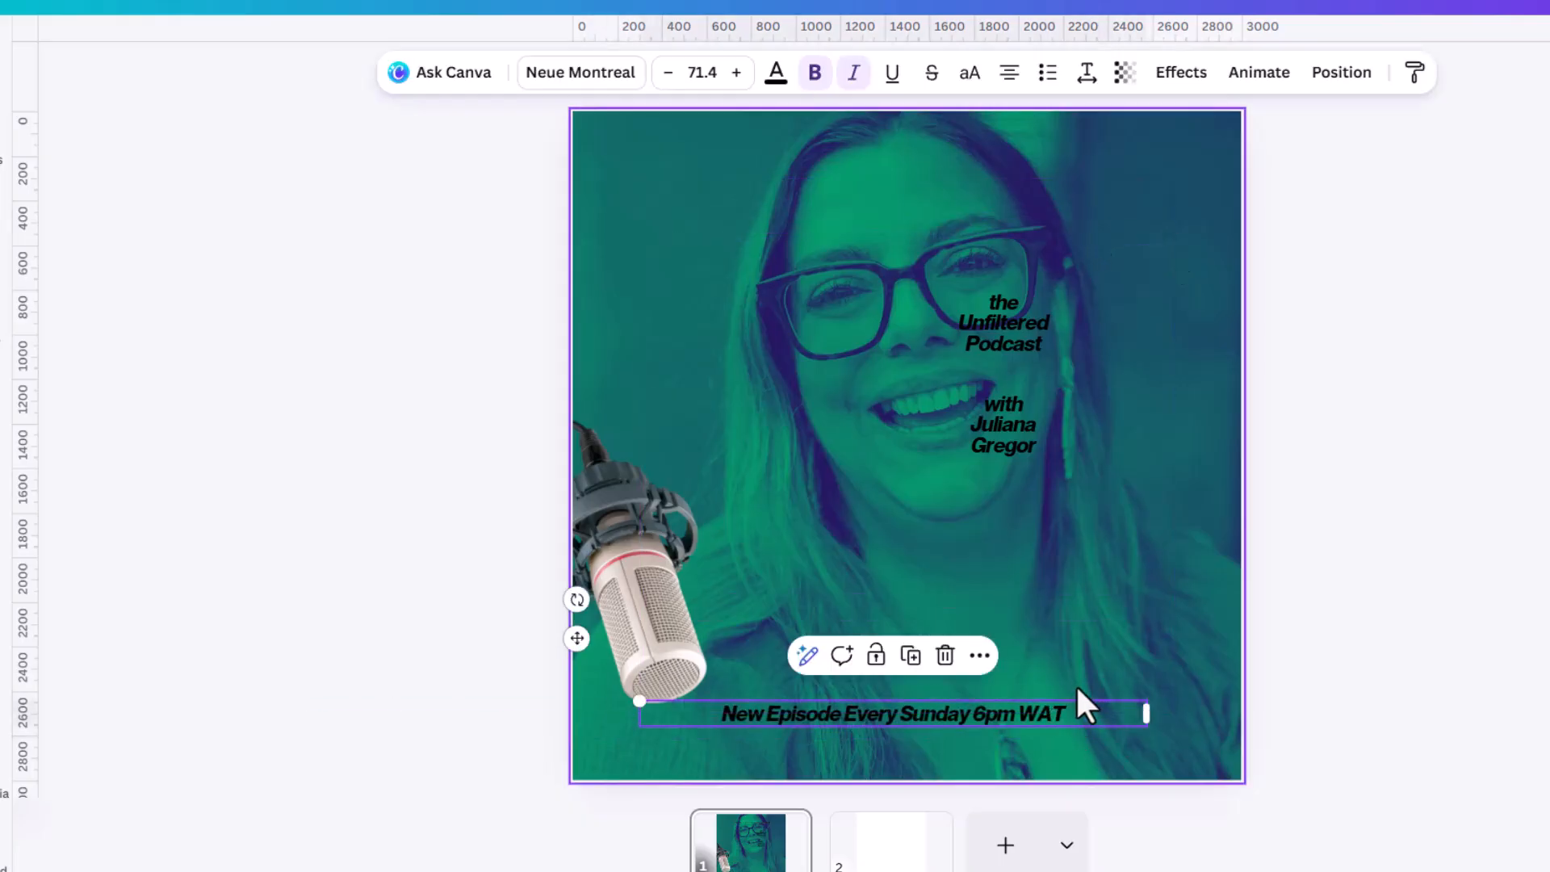
# Move the host-name text to the page's lower right and the podcast title to the centre below the mouth.
pyautogui.moveTo(1013, 425); pyautogui.dragTo(1171, 667)
pyautogui.click(1021, 342)
pyautogui.moveTo(1023, 341); pyautogui.dragTo(956, 506)
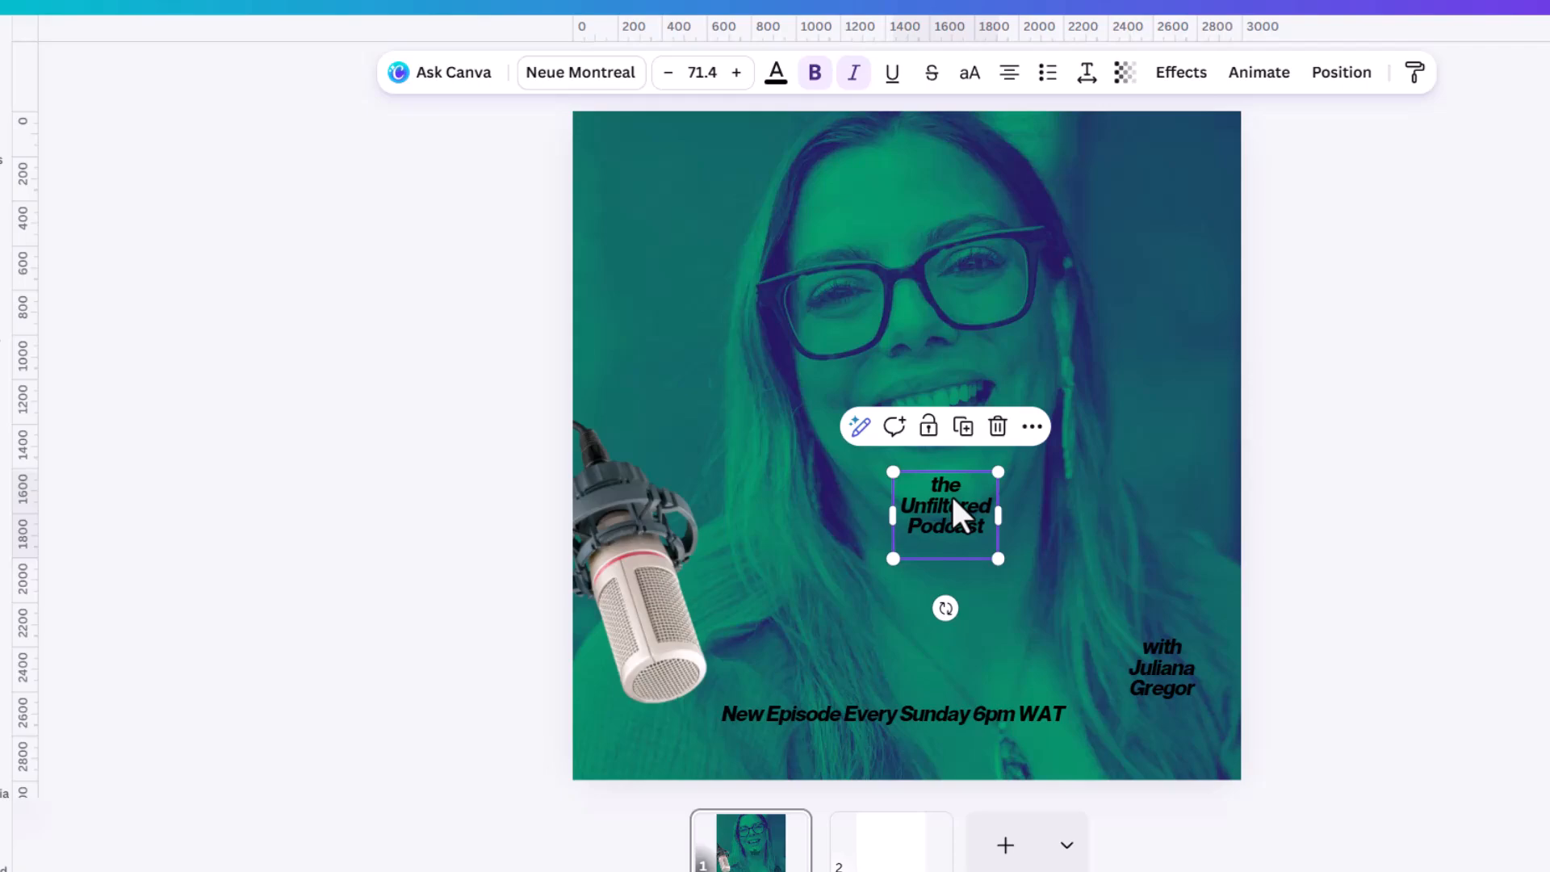
# Paste a copy of the title text box and reduce it to the word "the".
pyautogui.hotkey('ctrl', 'v')
pyautogui.doubleClick(841, 448)
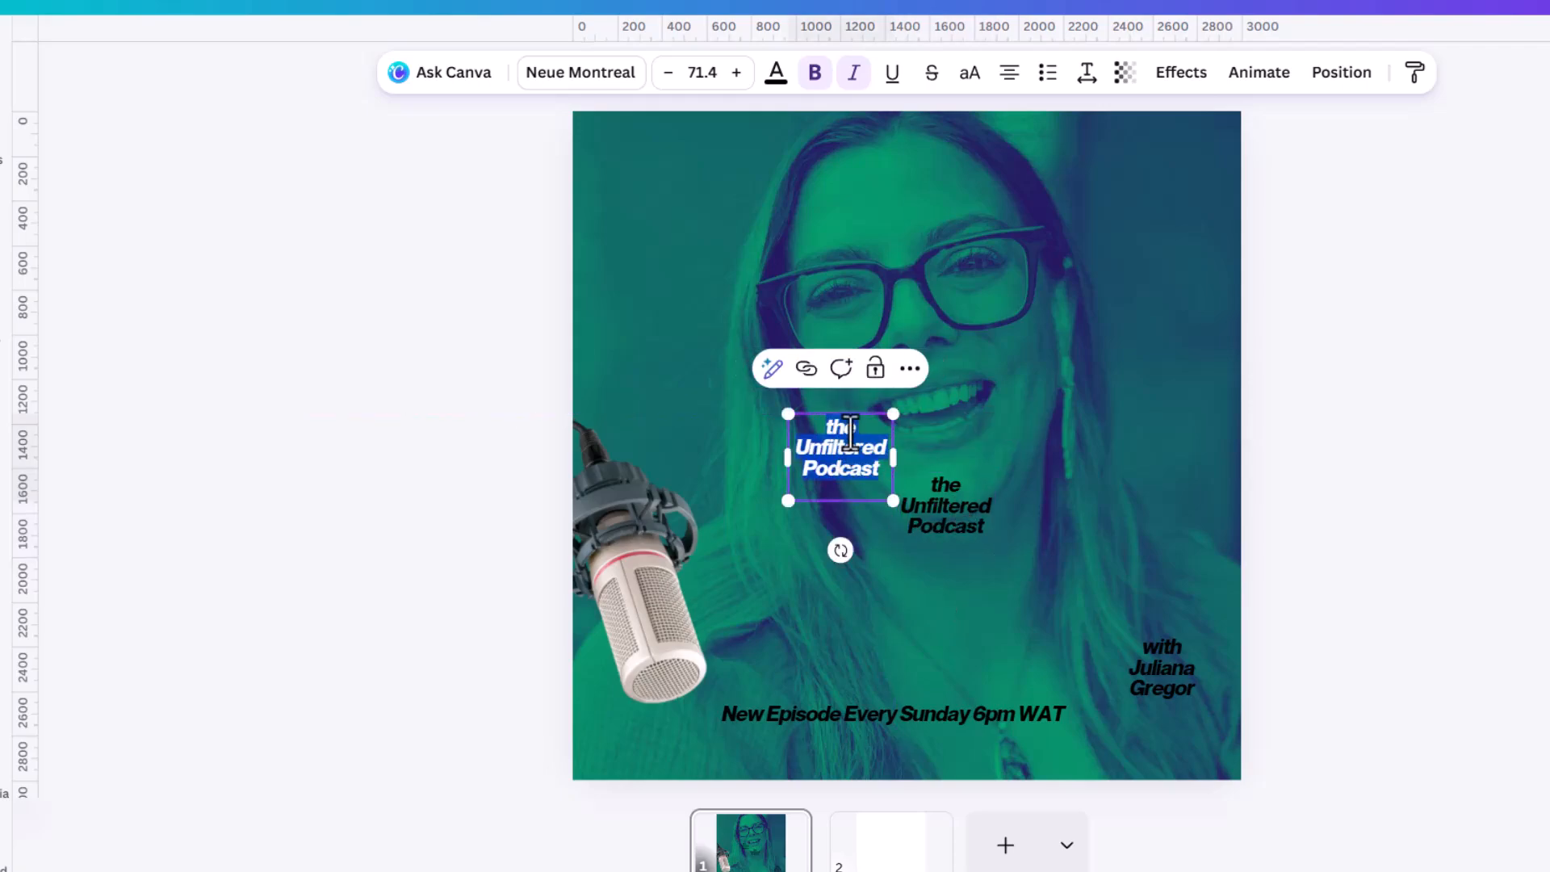
pyautogui.moveTo(854, 428); pyautogui.dragTo(893, 495)
pyautogui.press('BackSpace')
# Make another copy of the title text over the right side of the mouth and reduce it to "Unfiltered".
pyautogui.click(979, 511)
pyautogui.moveTo(979, 510); pyautogui.dragTo(999, 383)
pyautogui.doubleClick(1035, 412)
pyautogui.click(1033, 411)
pyautogui.press('BackSpace')
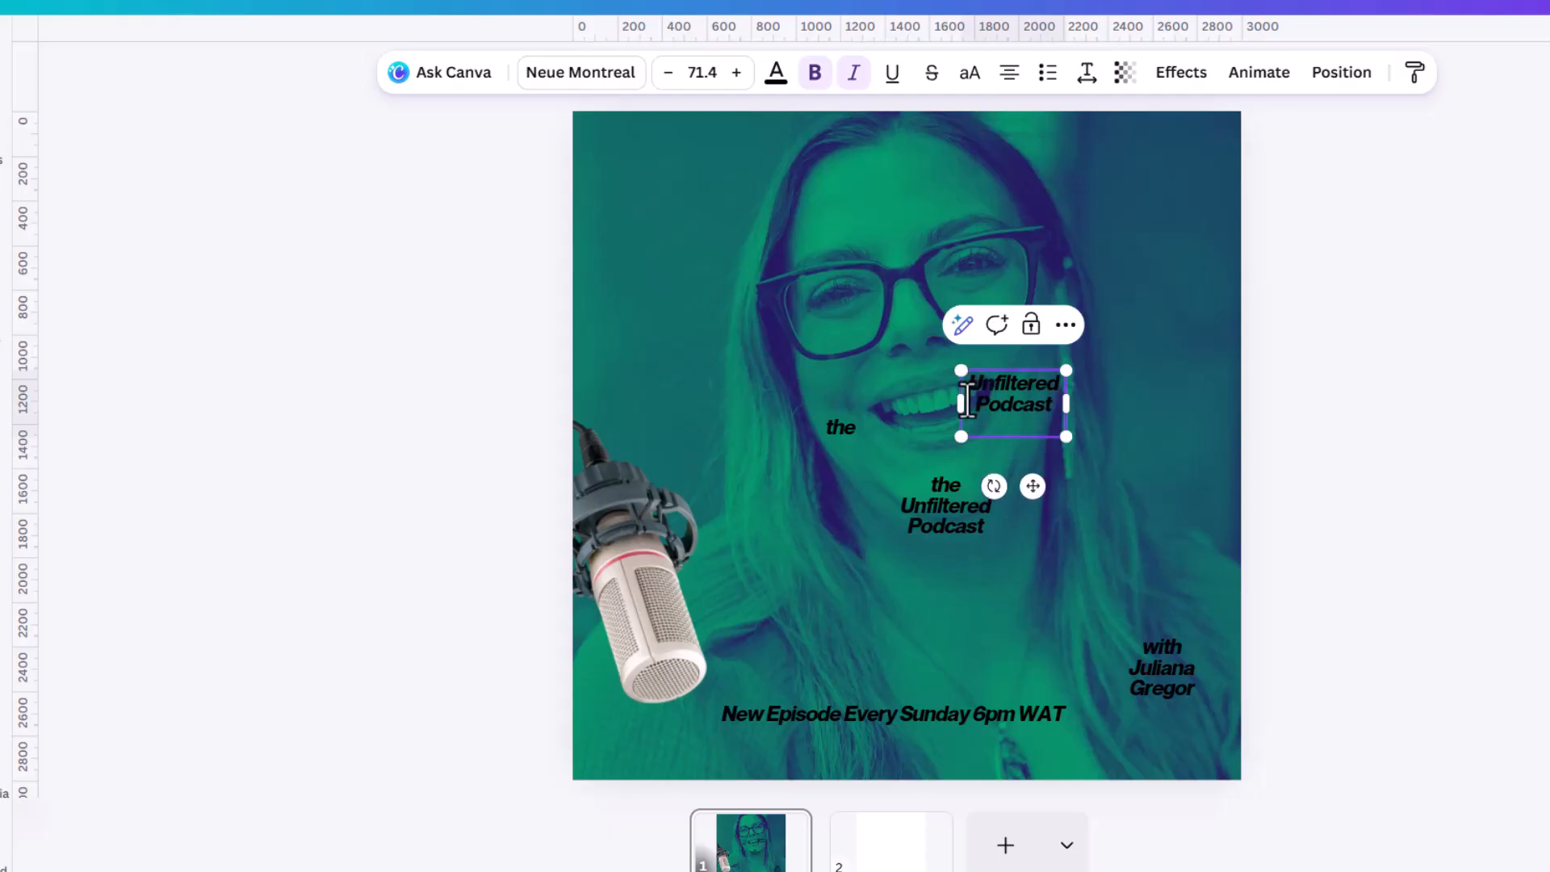
pyautogui.doubleClick(1061, 396)
pyautogui.press('BackSpace')
pyautogui.click(1249, 372)
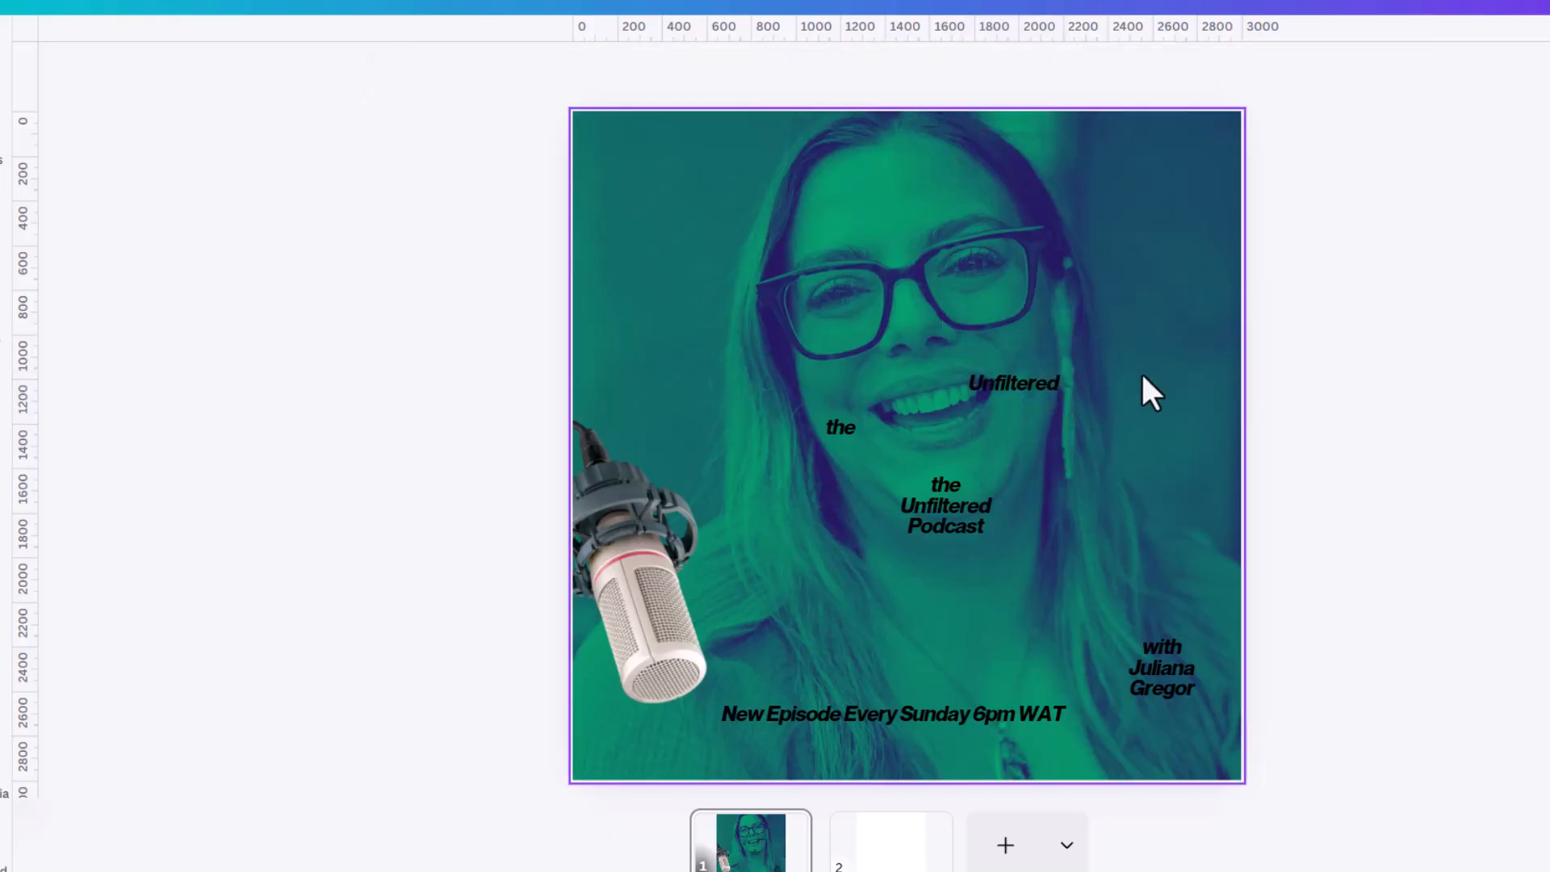
pyautogui.click(989, 384)
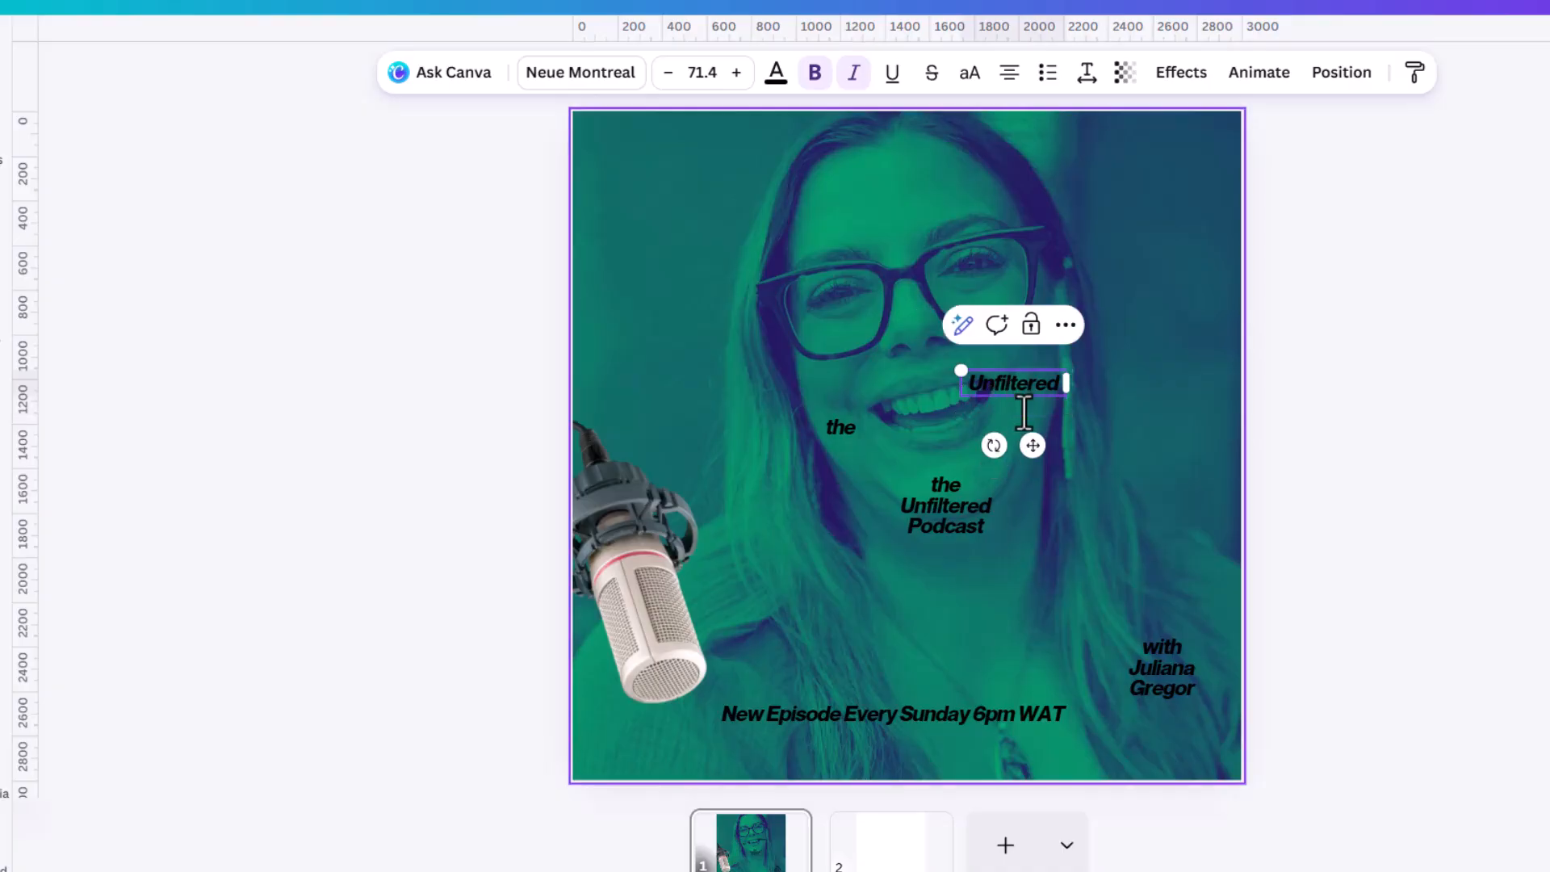
pyautogui.click(1412, 423)
# Reduce the original title text box to the single word "Podcast".
pyautogui.click(940, 513)
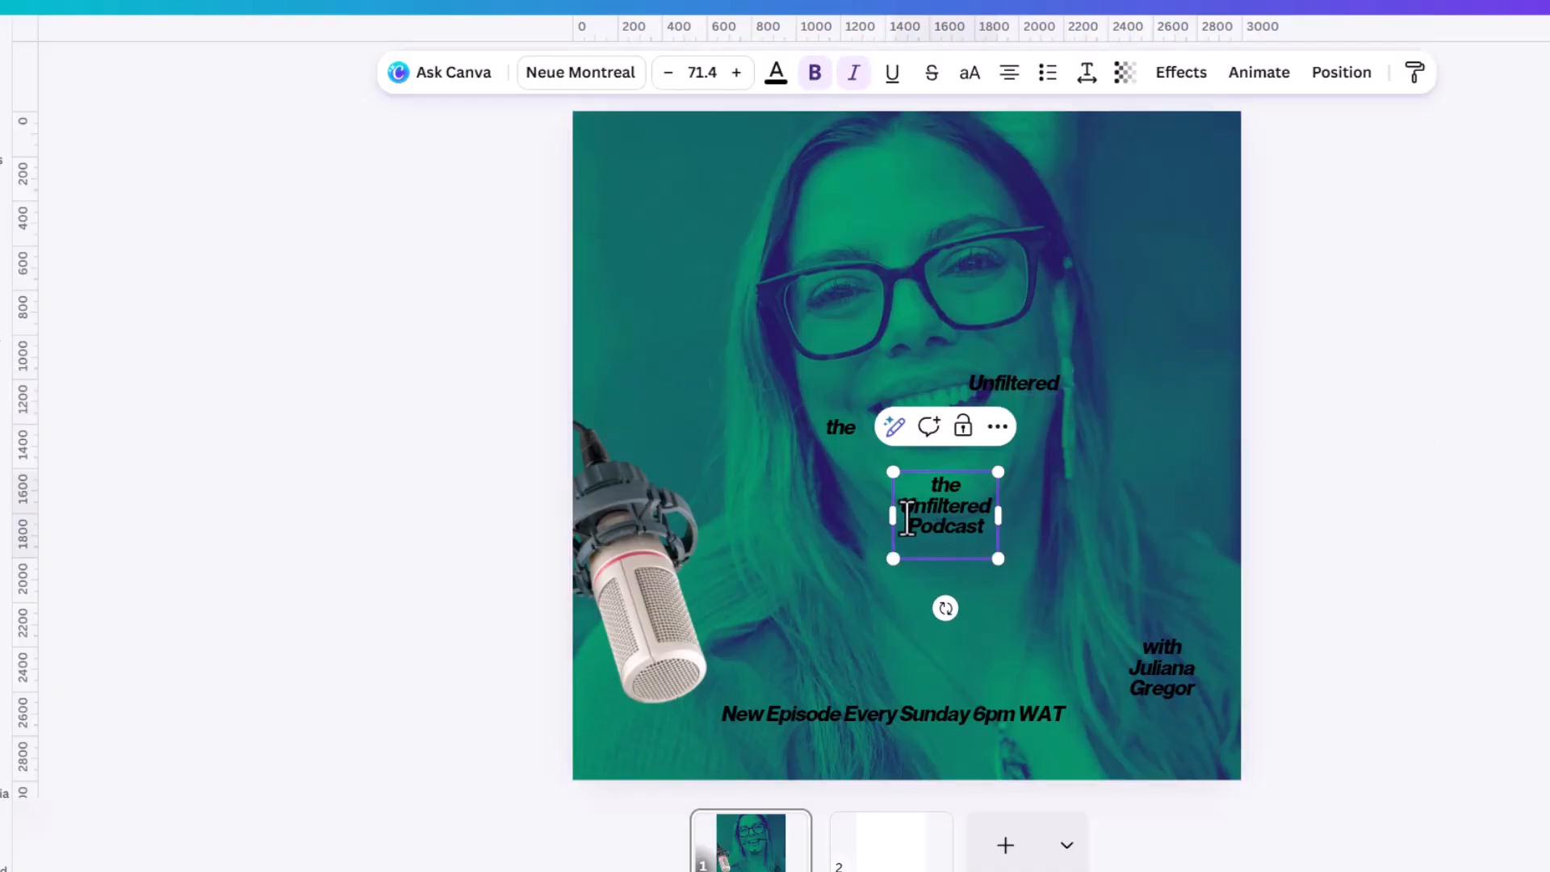
pyautogui.doubleClick(908, 517)
pyautogui.keyDown('shift'); pyautogui.click(900, 482); pyautogui.keyUp('shift')
pyautogui.press('BackSpace')
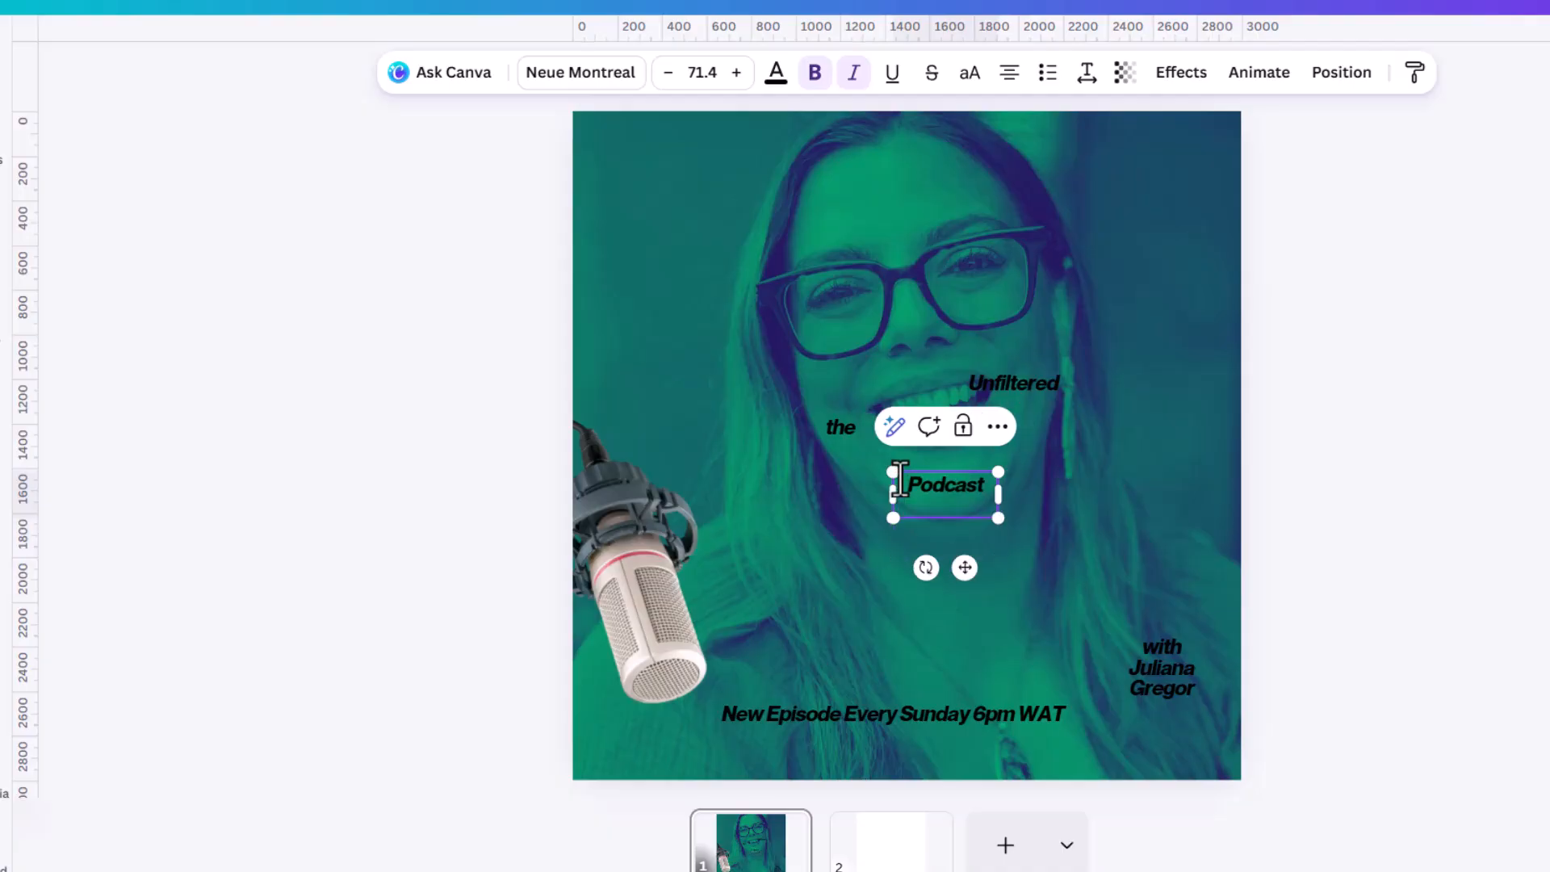
pyautogui.click(1282, 484)
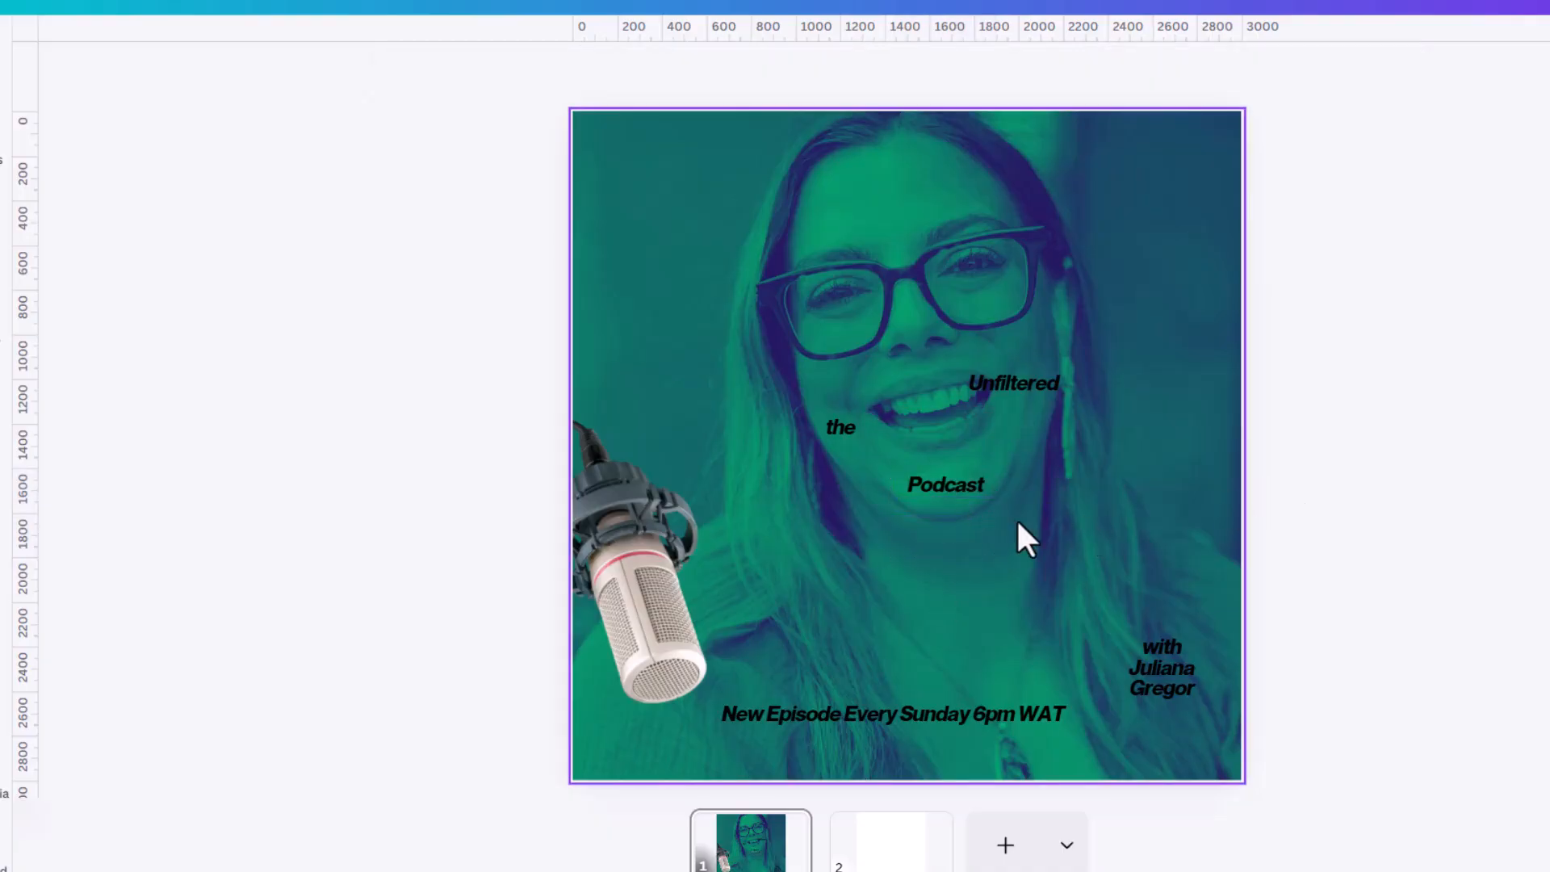
# Colour all five text boxes (the three title words, the host name and the schedule line) white.
pyautogui.click(1050, 381)
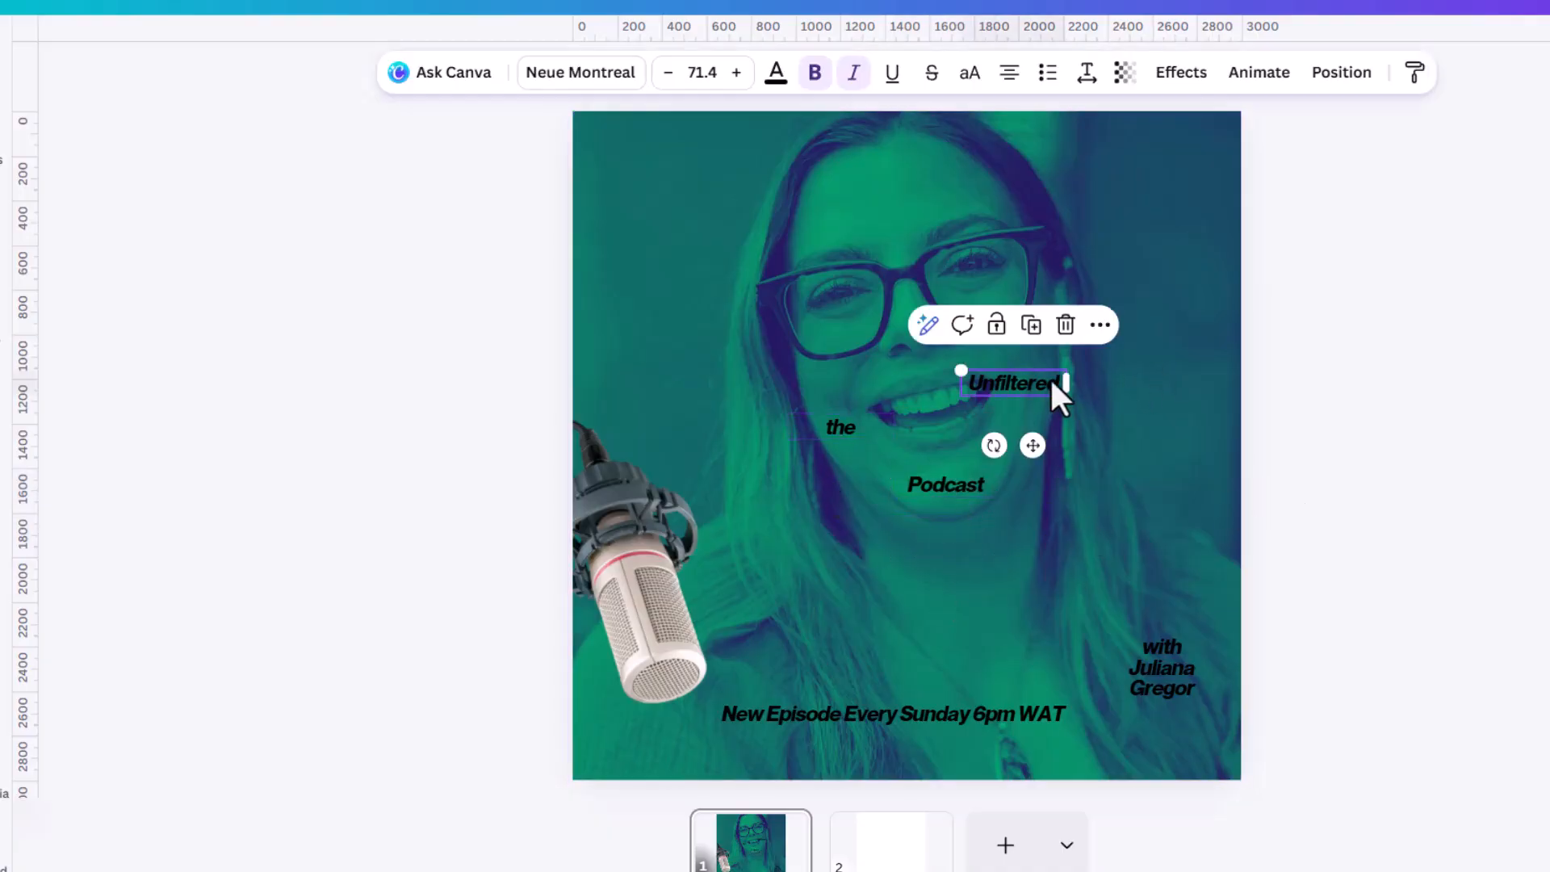
pyautogui.keyDown('shift'); pyautogui.click(848, 428); pyautogui.keyUp('shift')
pyautogui.keyDown('shift'); pyautogui.click(966, 484); pyautogui.keyUp('shift')
pyautogui.keyDown('shift'); pyautogui.click(872, 719); pyautogui.keyUp('shift')
pyautogui.keyDown('shift'); pyautogui.click(1204, 652); pyautogui.keyUp('shift')
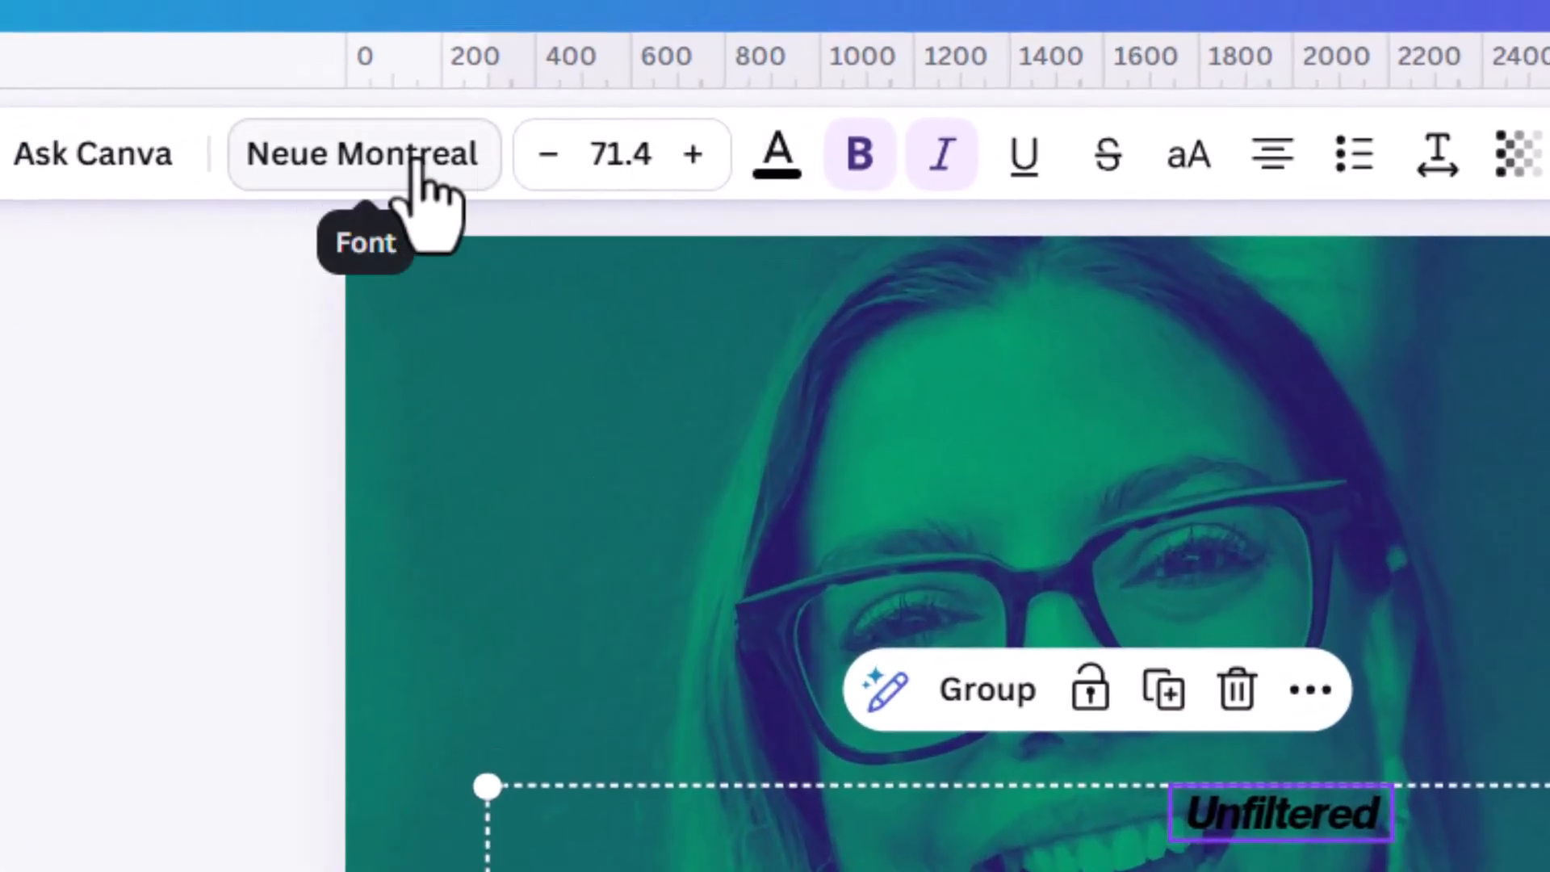
pyautogui.click(779, 161)
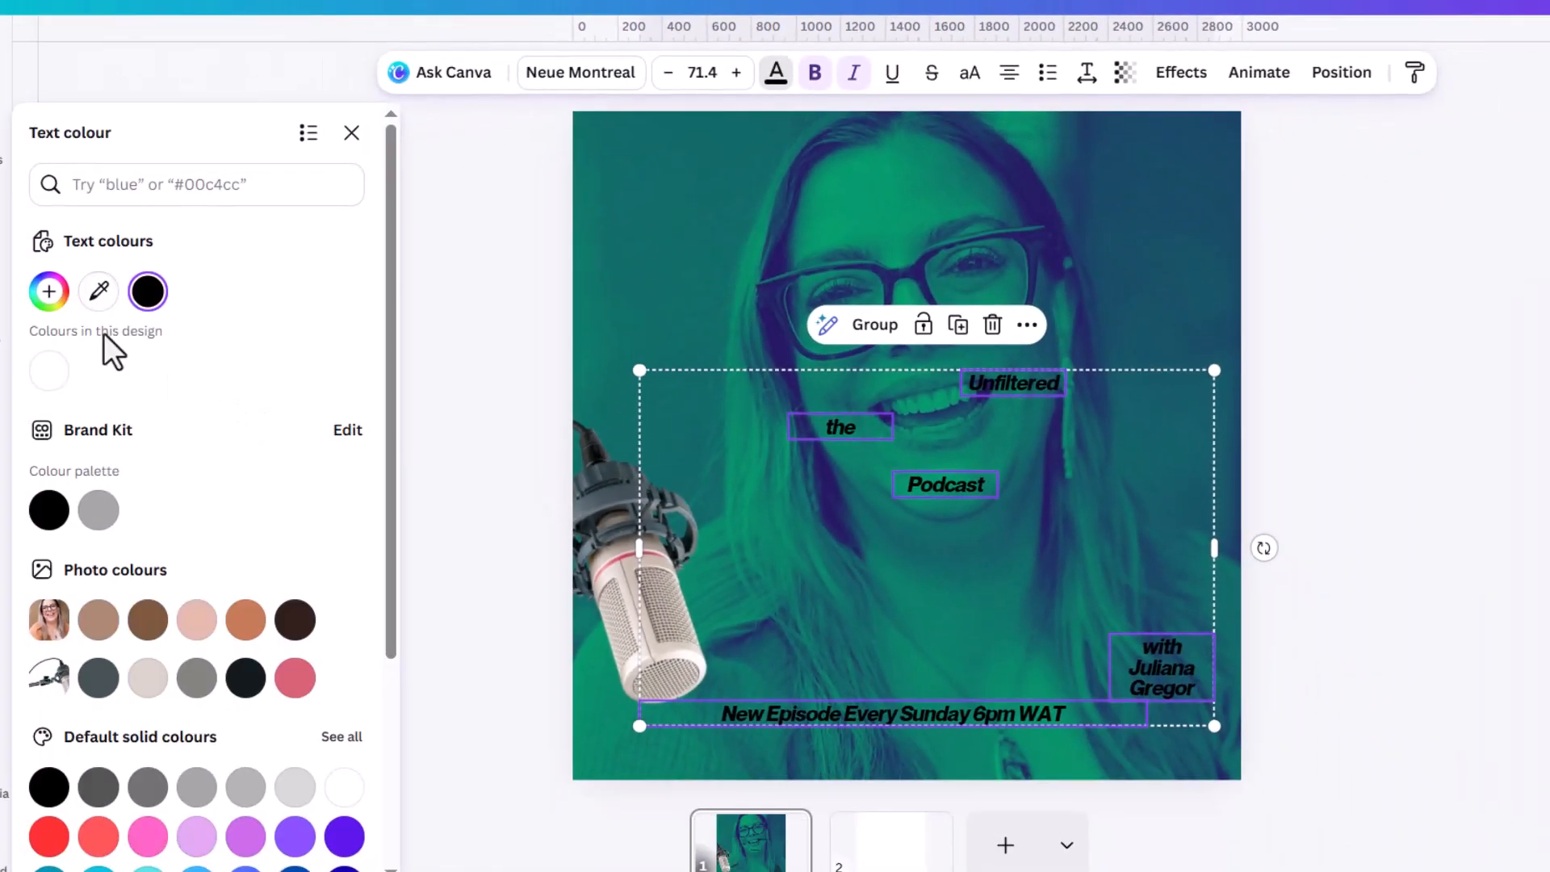
pyautogui.click(20, 385)
pyautogui.click(1523, 467)
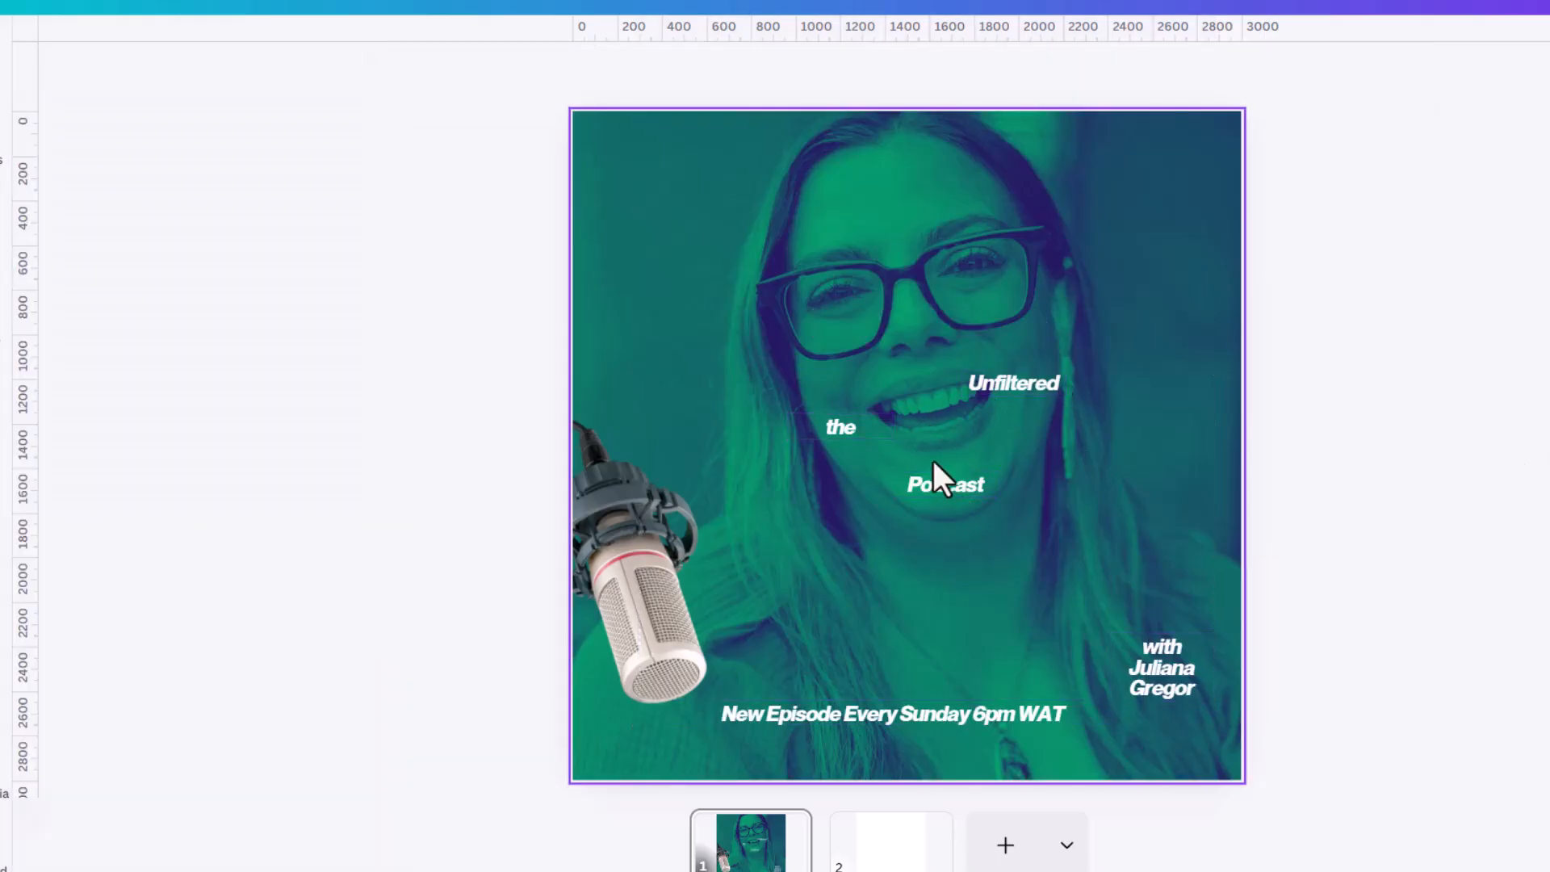
# Move "Podcast" down to just above the schedule line and enlarge "Unfiltered" to size 352 below the mouth.
pyautogui.moveTo(952, 484); pyautogui.dragTo(927, 687)
pyautogui.moveTo(1019, 381); pyautogui.dragTo(1211, 568)
pyautogui.click(1360, 504)
pyautogui.click(1122, 533)
# Check the letter and line spacing settings of the "Unfiltered" text.
pyautogui.click(1089, 77)
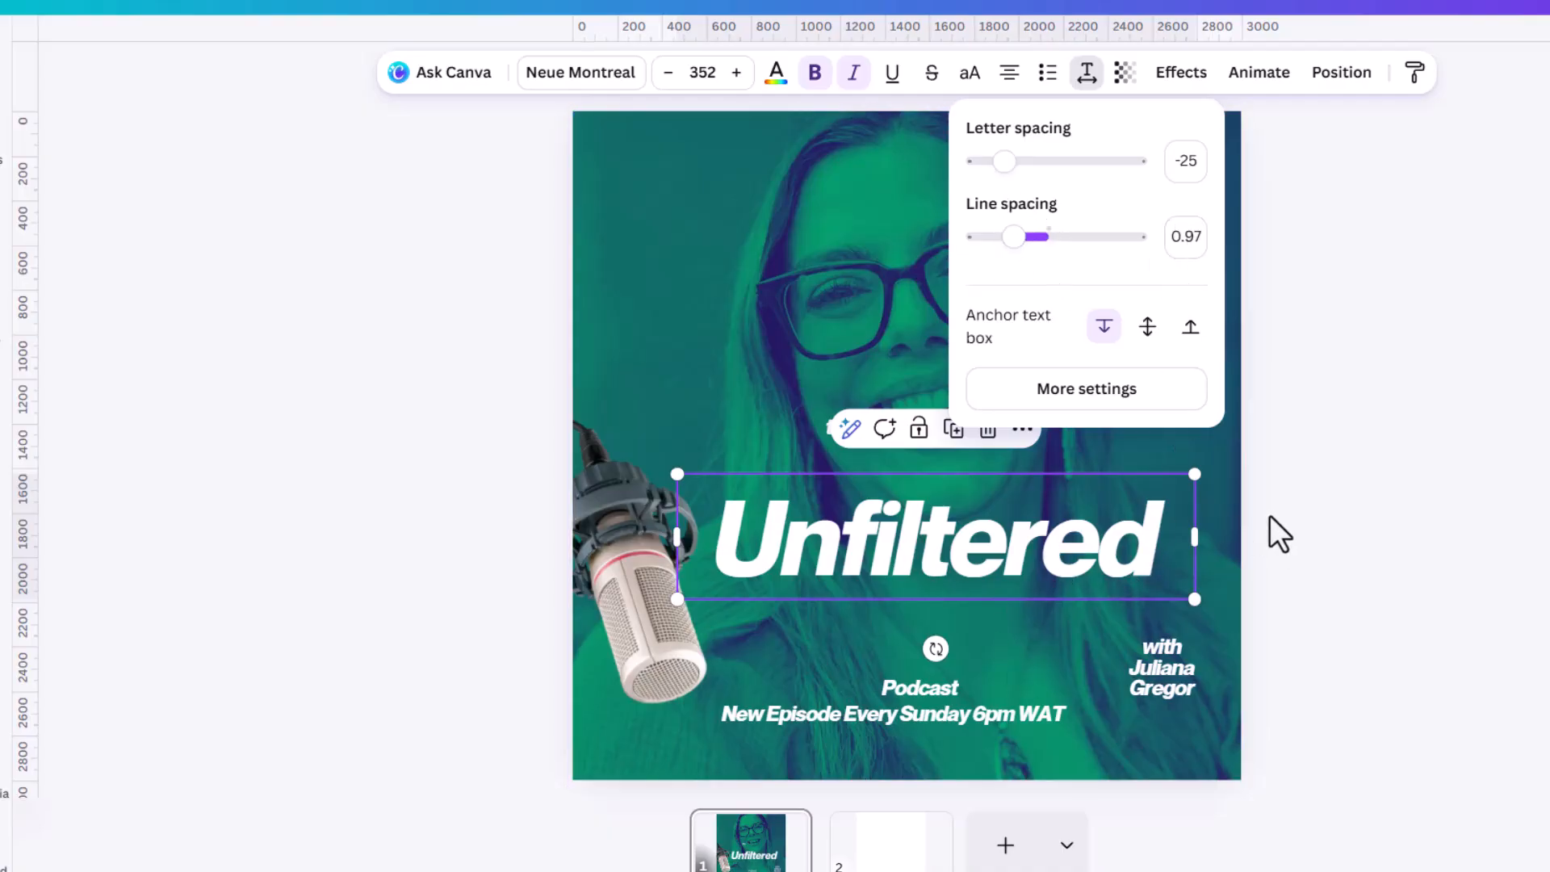
pyautogui.click(1182, 158)
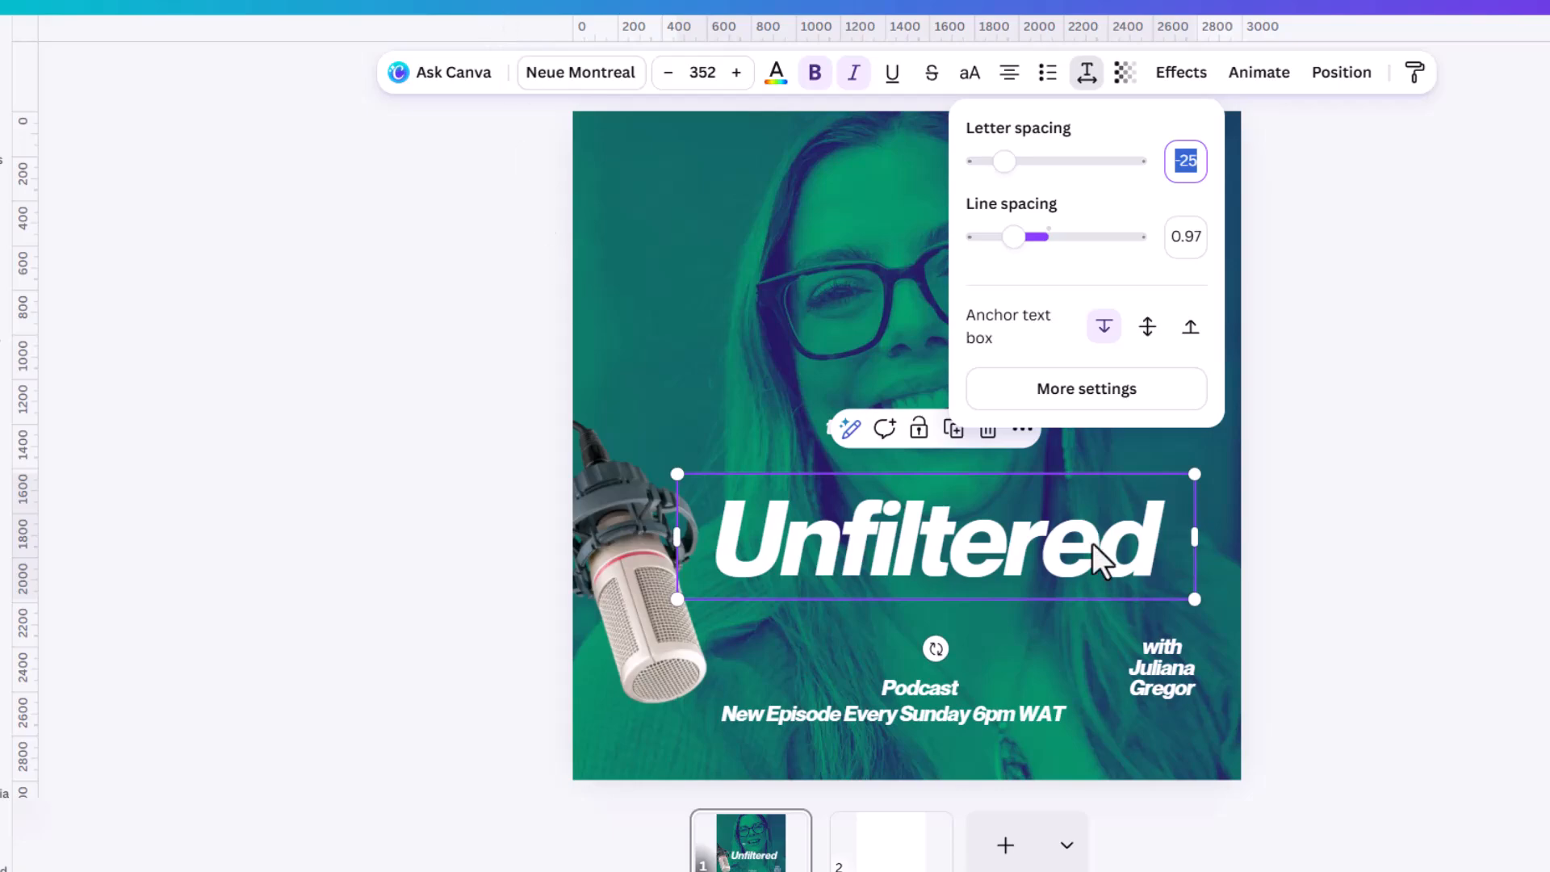
pyautogui.click(1124, 598)
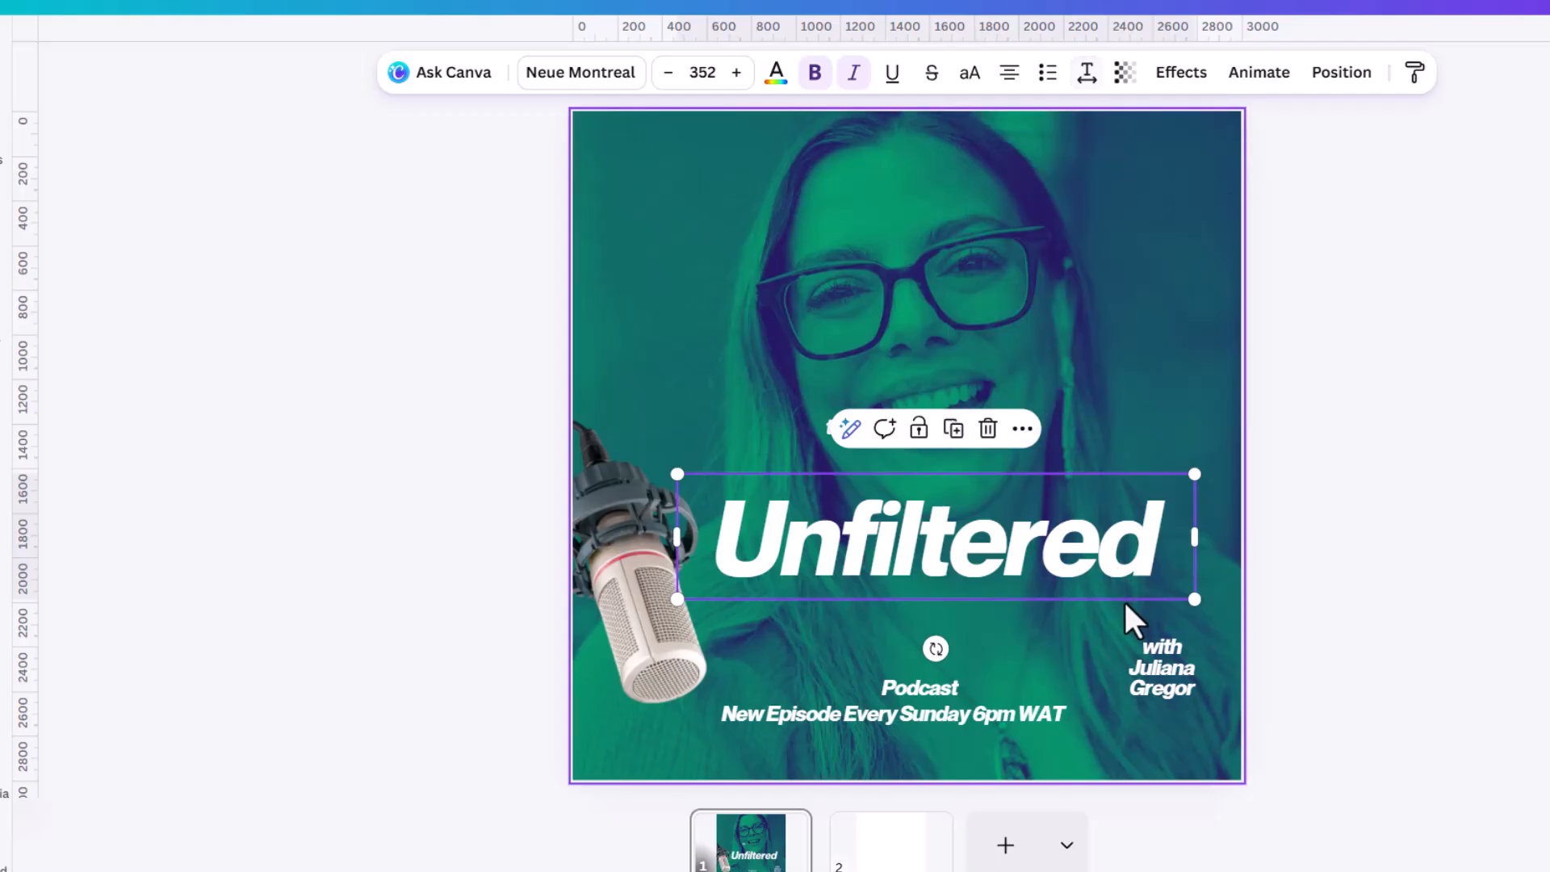
pyautogui.click(1348, 520)
# Enlarge "the" to size 162 and place it just above the left part of "Unfiltered".
pyautogui.click(836, 416)
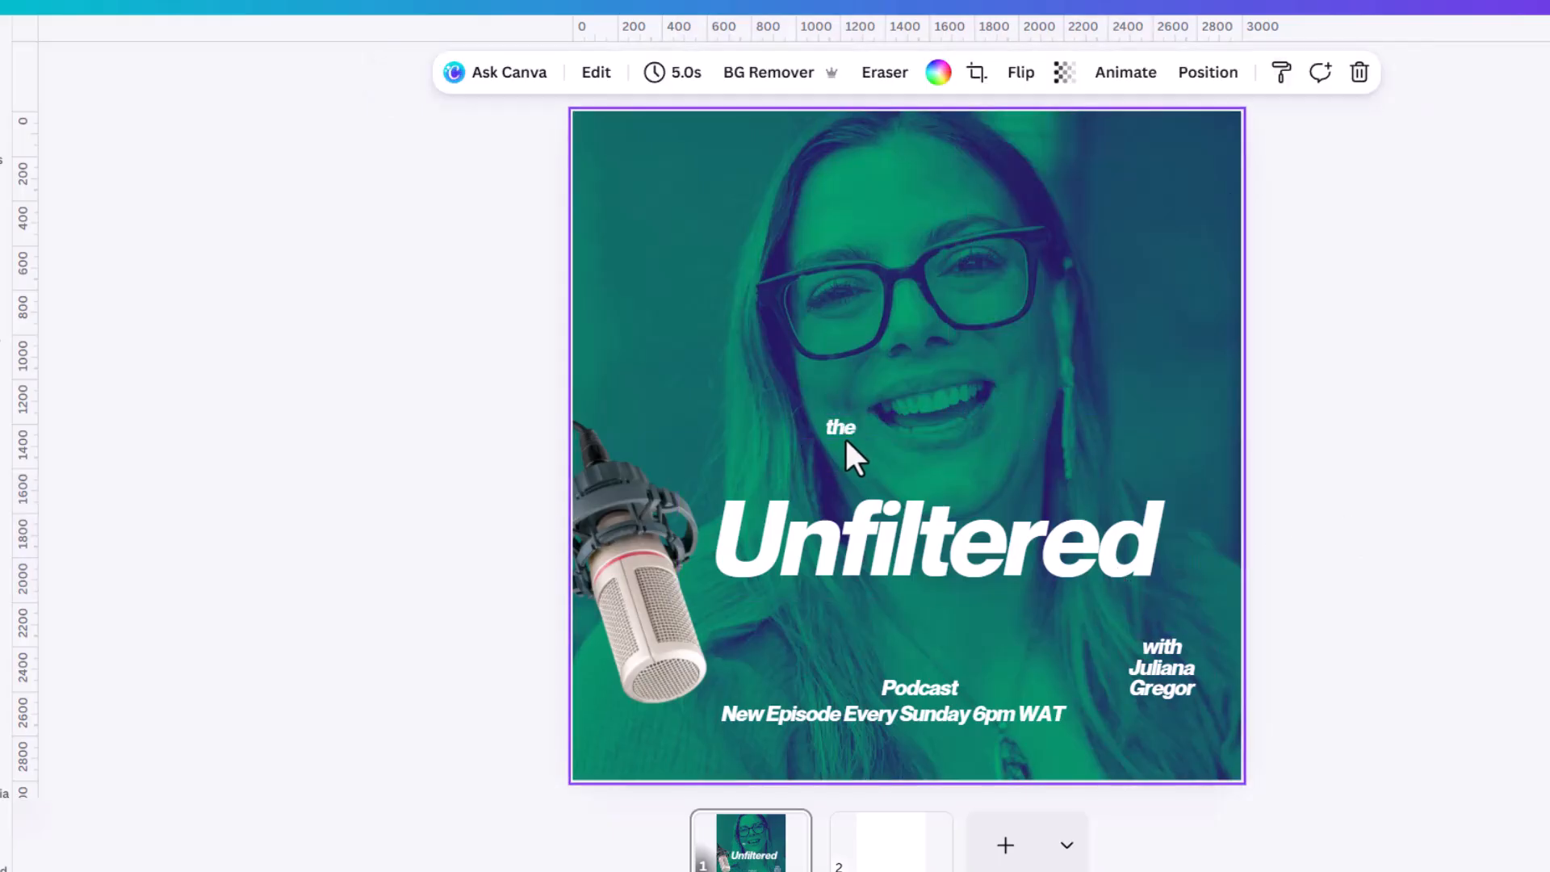
pyautogui.click(844, 436)
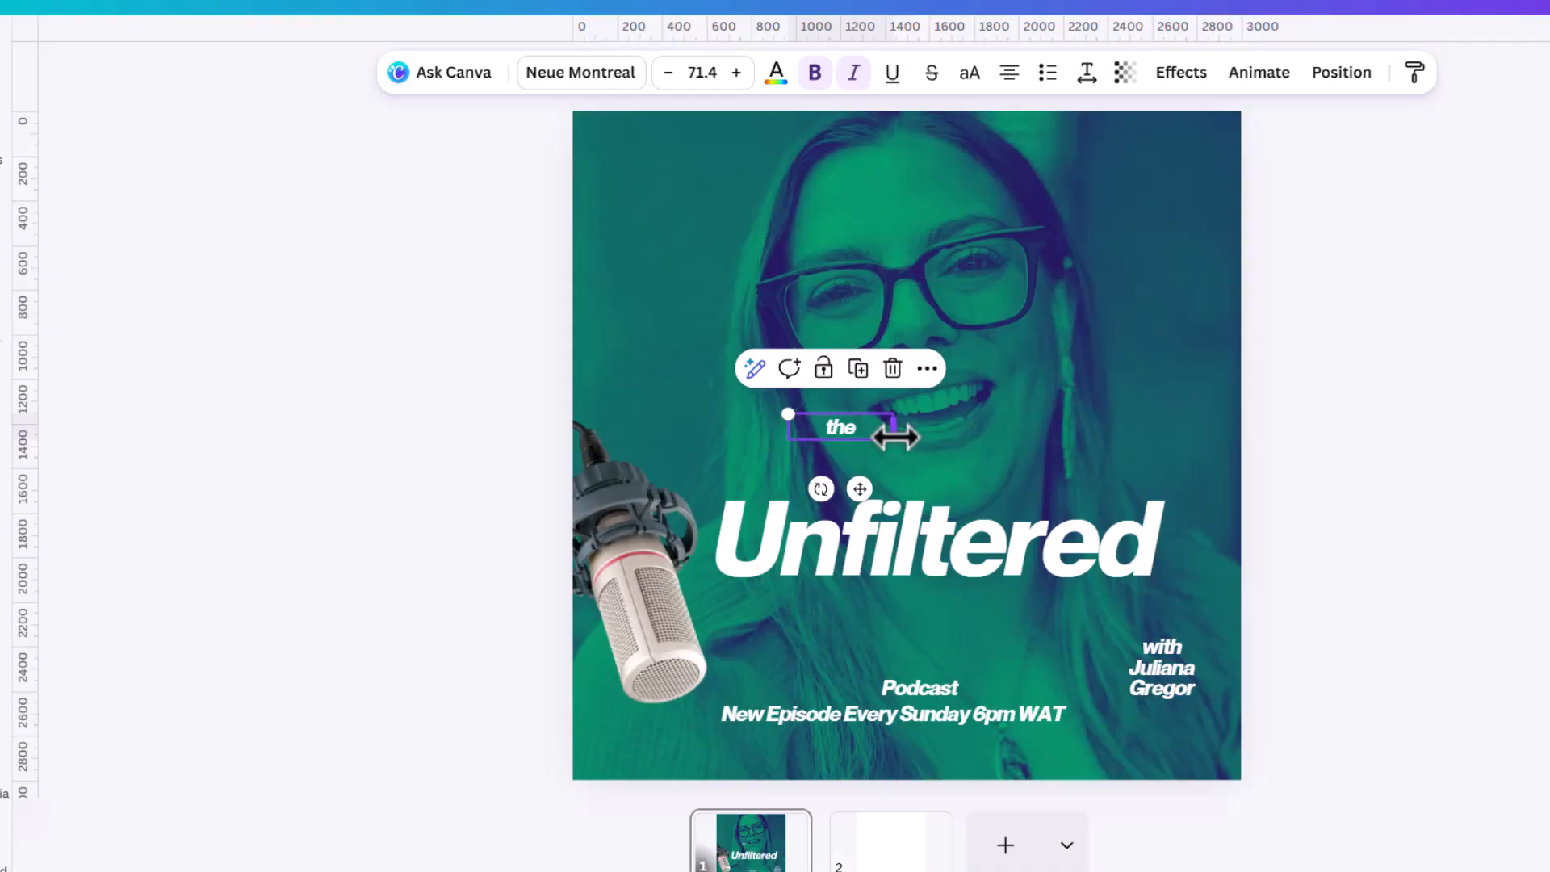
pyautogui.moveTo(893, 439); pyautogui.dragTo(962, 447)
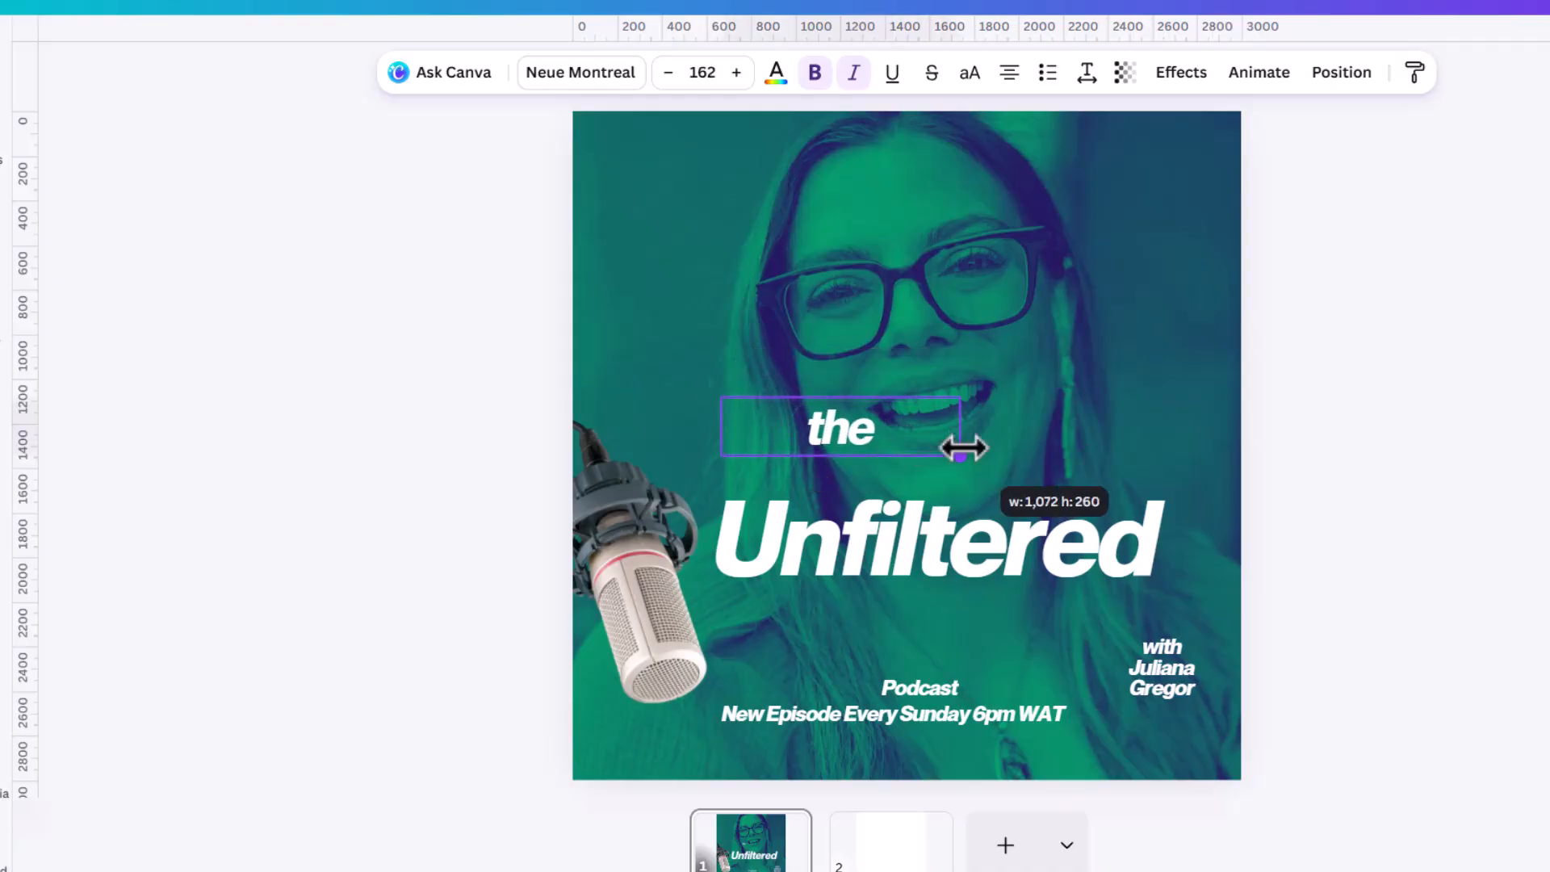
pyautogui.moveTo(859, 428); pyautogui.dragTo(853, 472)
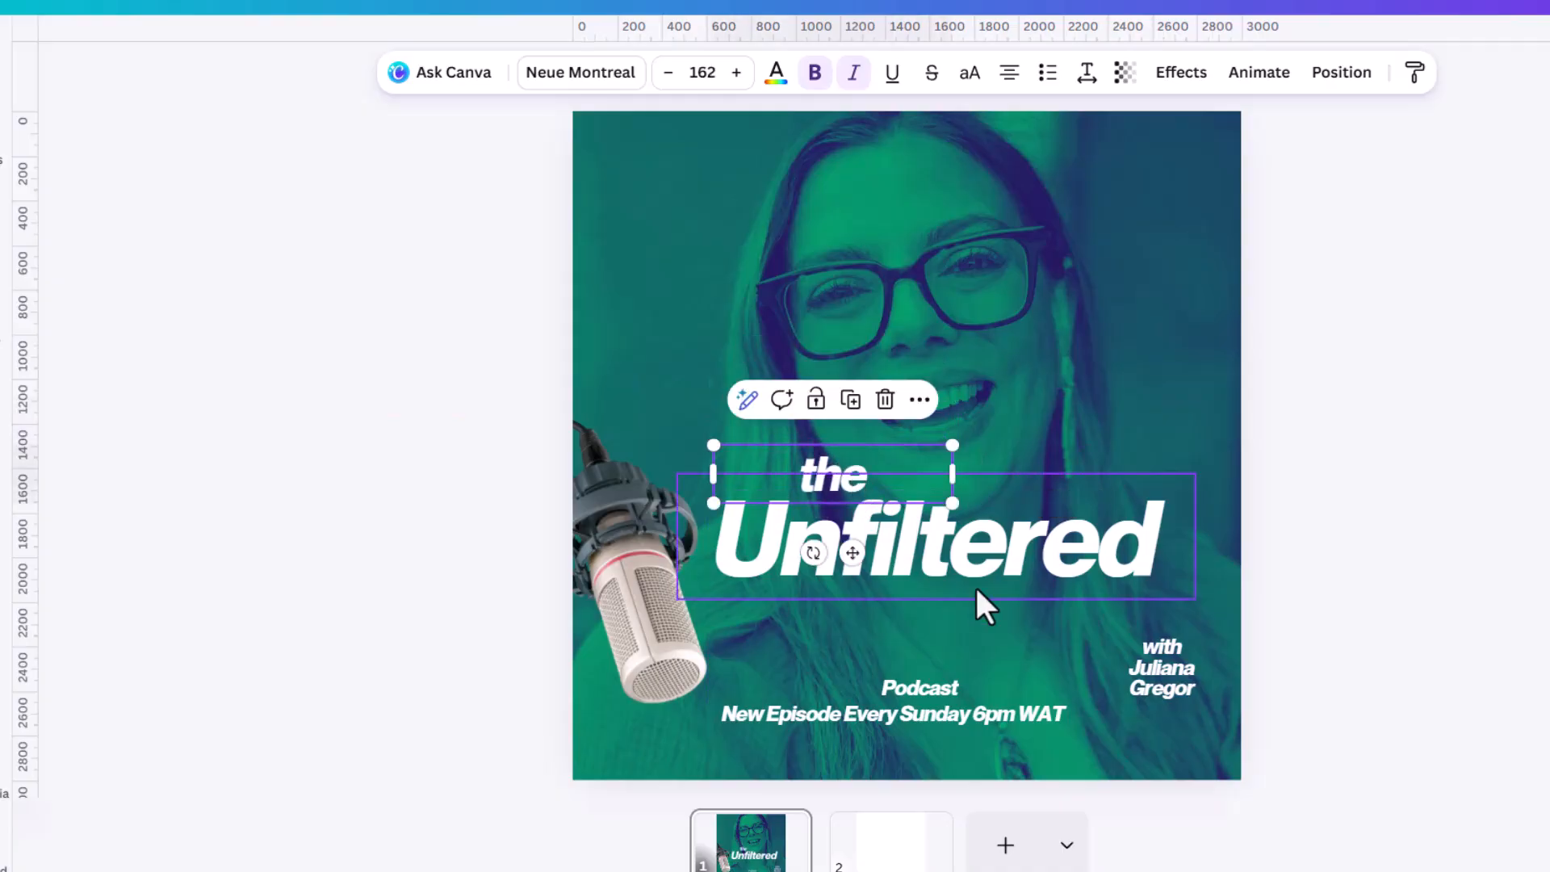
# Move "Podcast" up beneath "Unfiltered" and copy the style of "Unfiltered" onto it.
pyautogui.click(932, 686)
pyautogui.moveTo(931, 686); pyautogui.dragTo(905, 618)
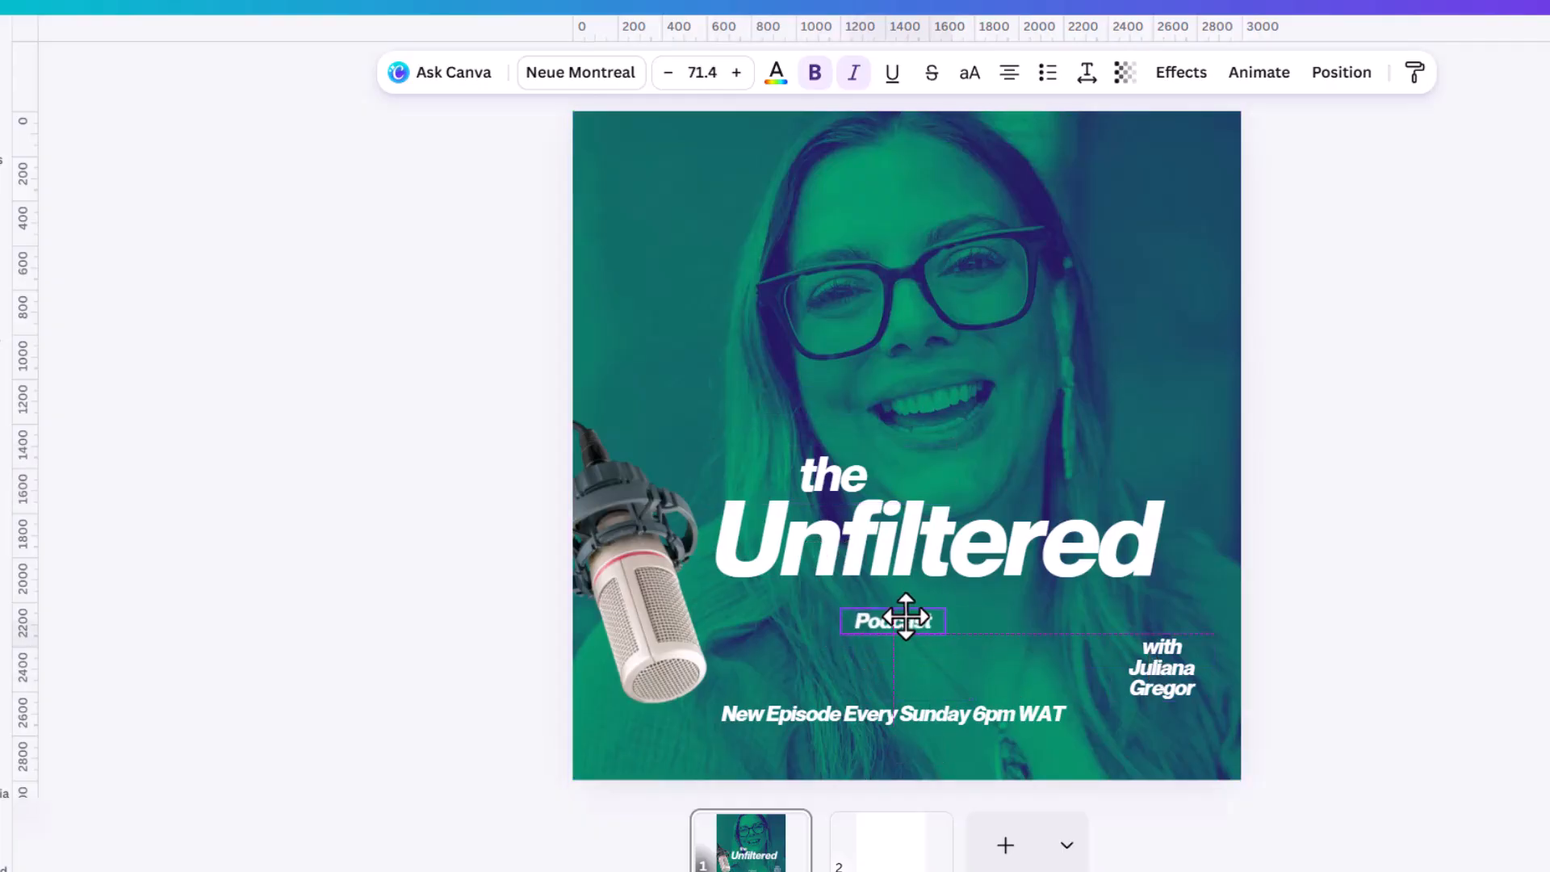
pyautogui.click(974, 561)
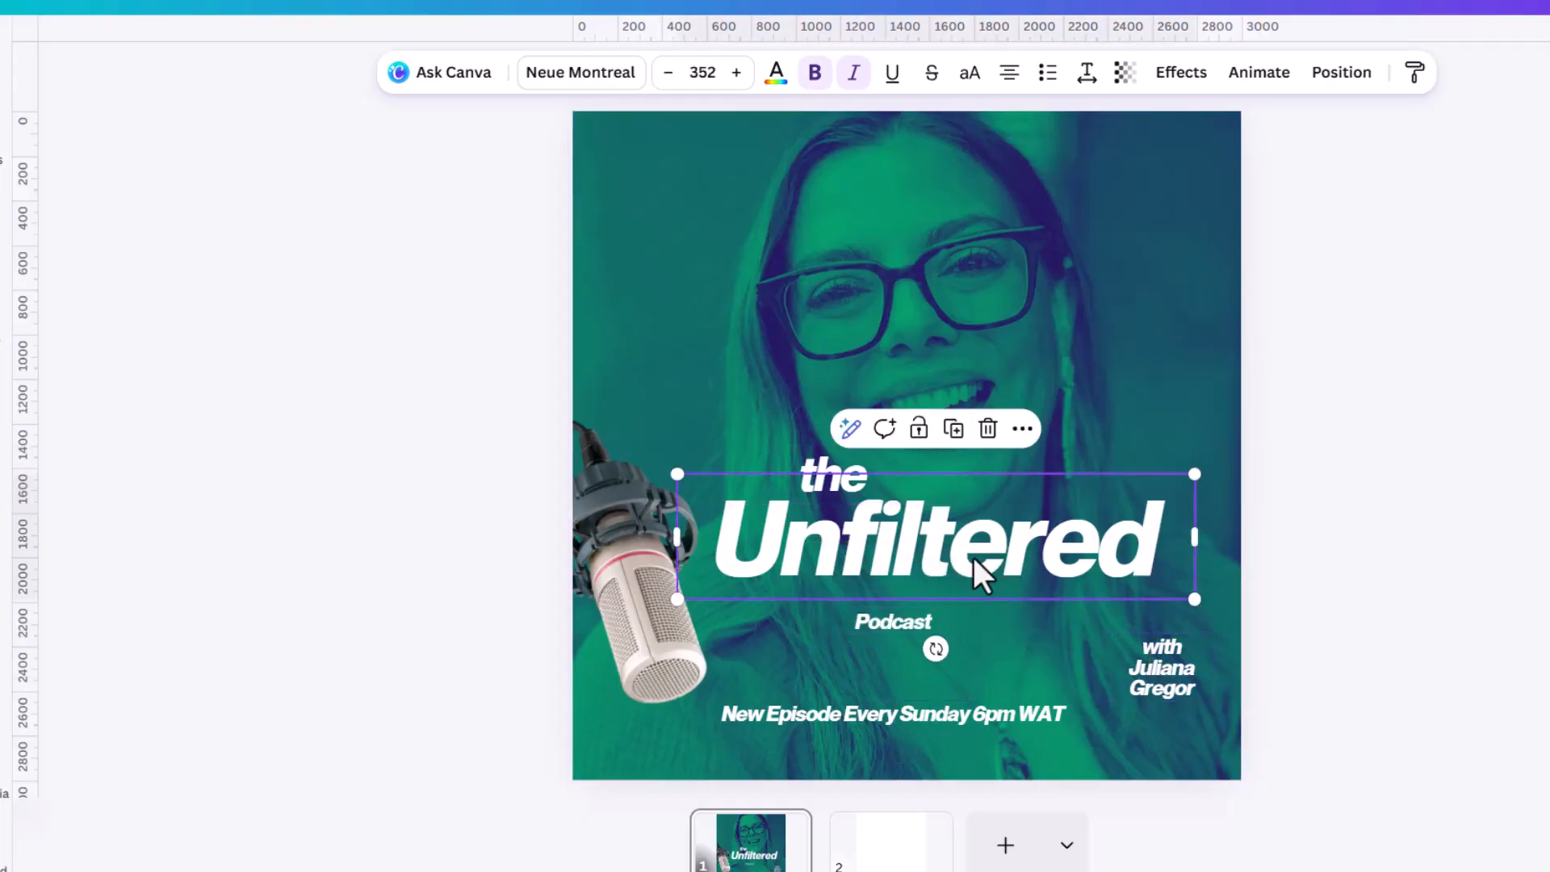
pyautogui.click(1415, 73)
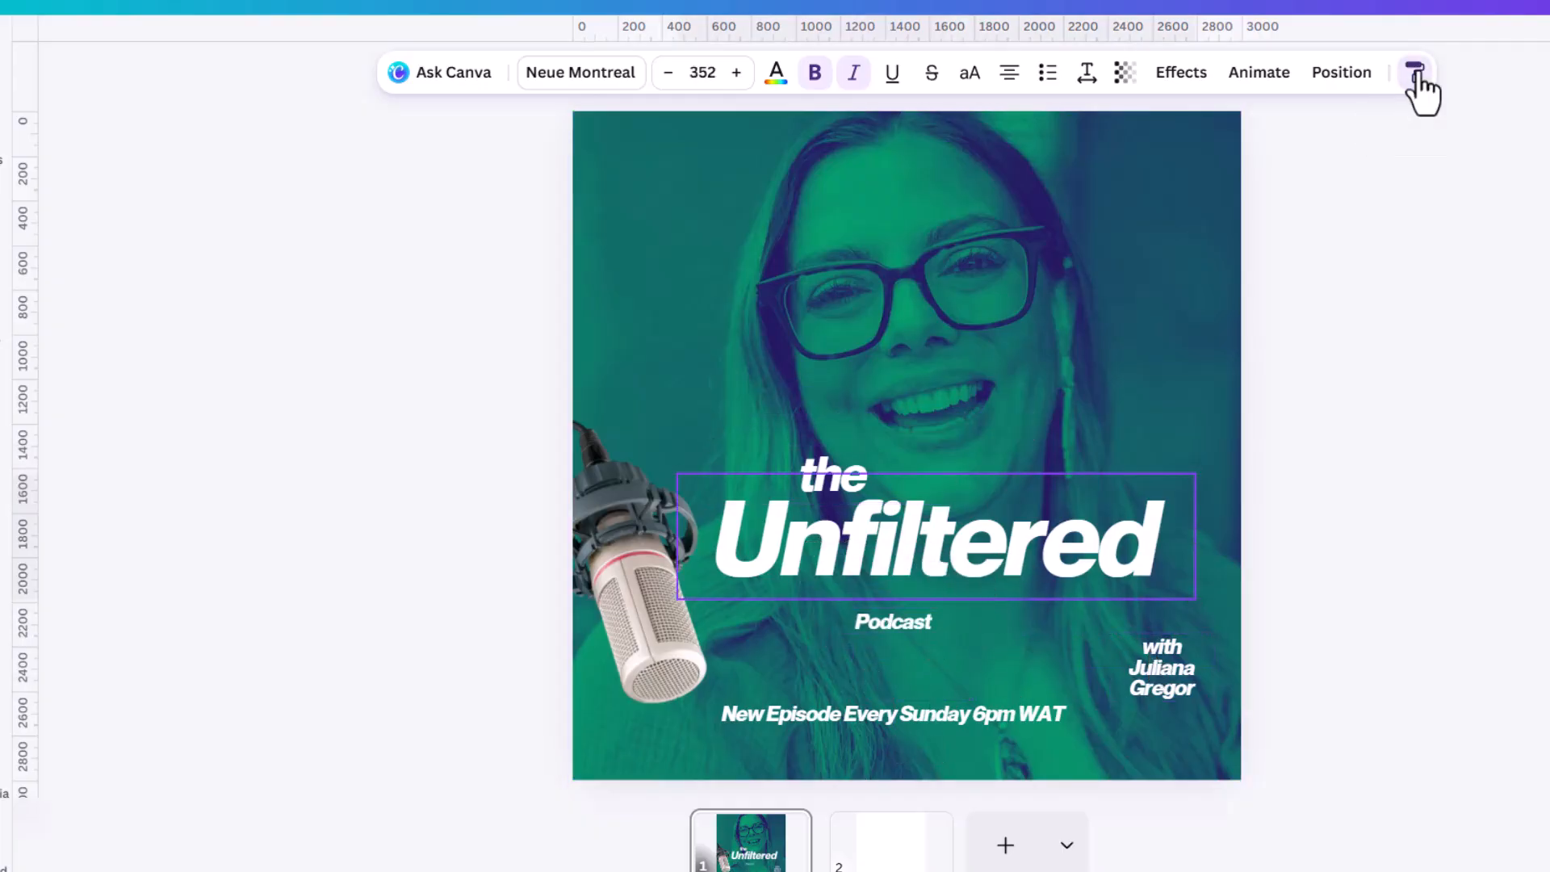
pyautogui.click(918, 642)
# Widen the "Podcast" text box so the word fits on one line and position it tightly under "Unfiltered".
pyautogui.moveTo(945, 692); pyautogui.dragTo(1175, 711)
pyautogui.moveTo(1300, 627); pyautogui.dragTo(1348, 638)
pyautogui.click(1155, 670)
pyautogui.click(1060, 688)
pyautogui.moveTo(1024, 692); pyautogui.dragTo(888, 623)
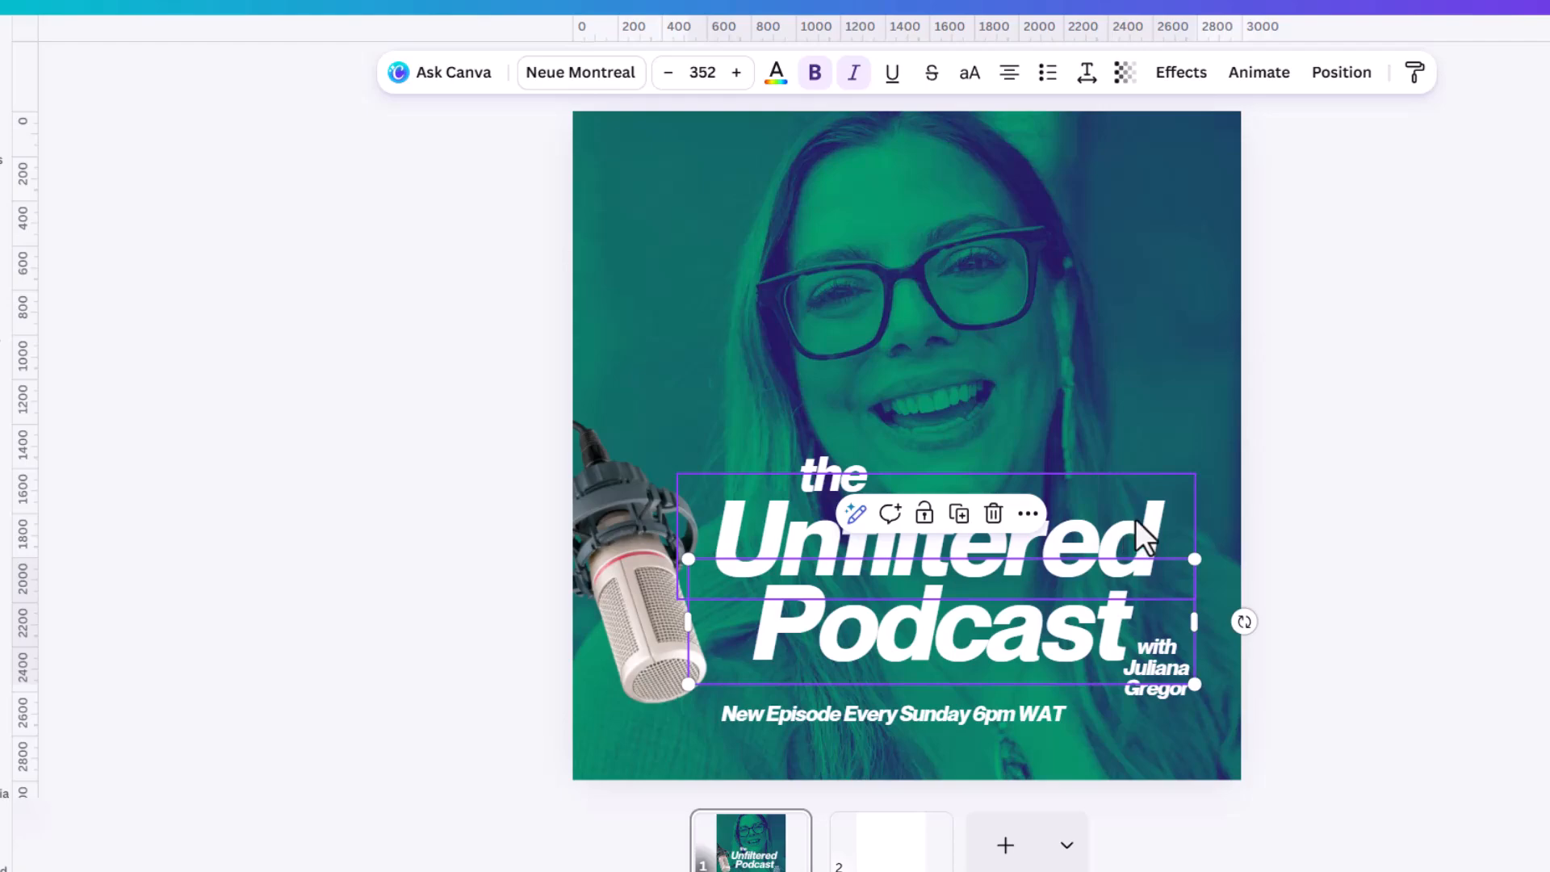
pyautogui.click(1078, 633)
pyautogui.click(1422, 622)
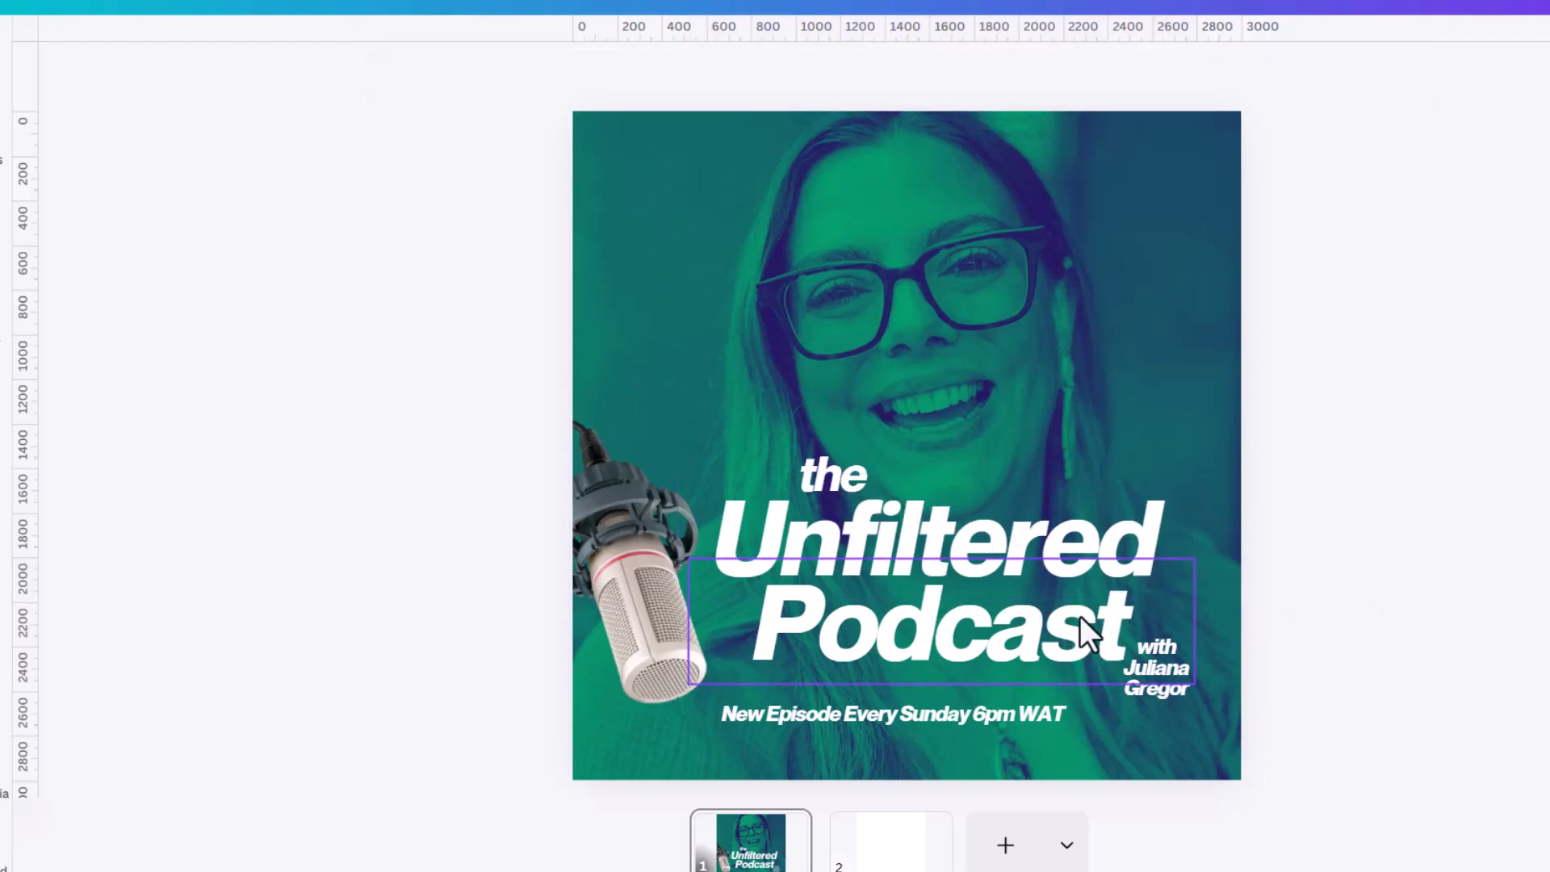
# Try colouring "Podcast" with the microphone photo's pink and with the default coral red.
pyautogui.click(1079, 615)
pyautogui.click(778, 75)
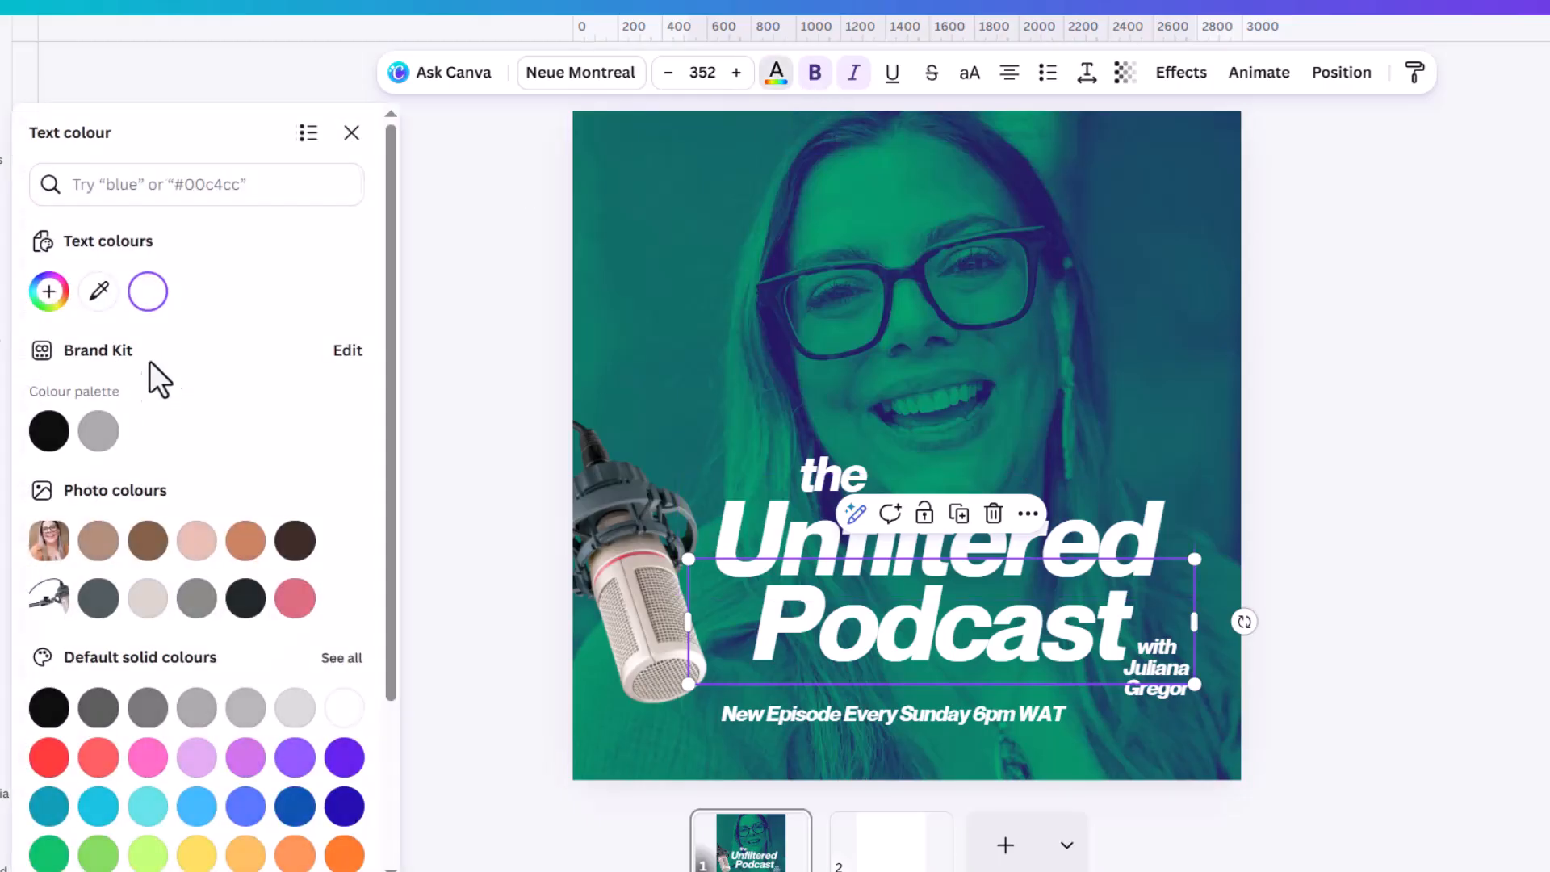
pyautogui.click(295, 598)
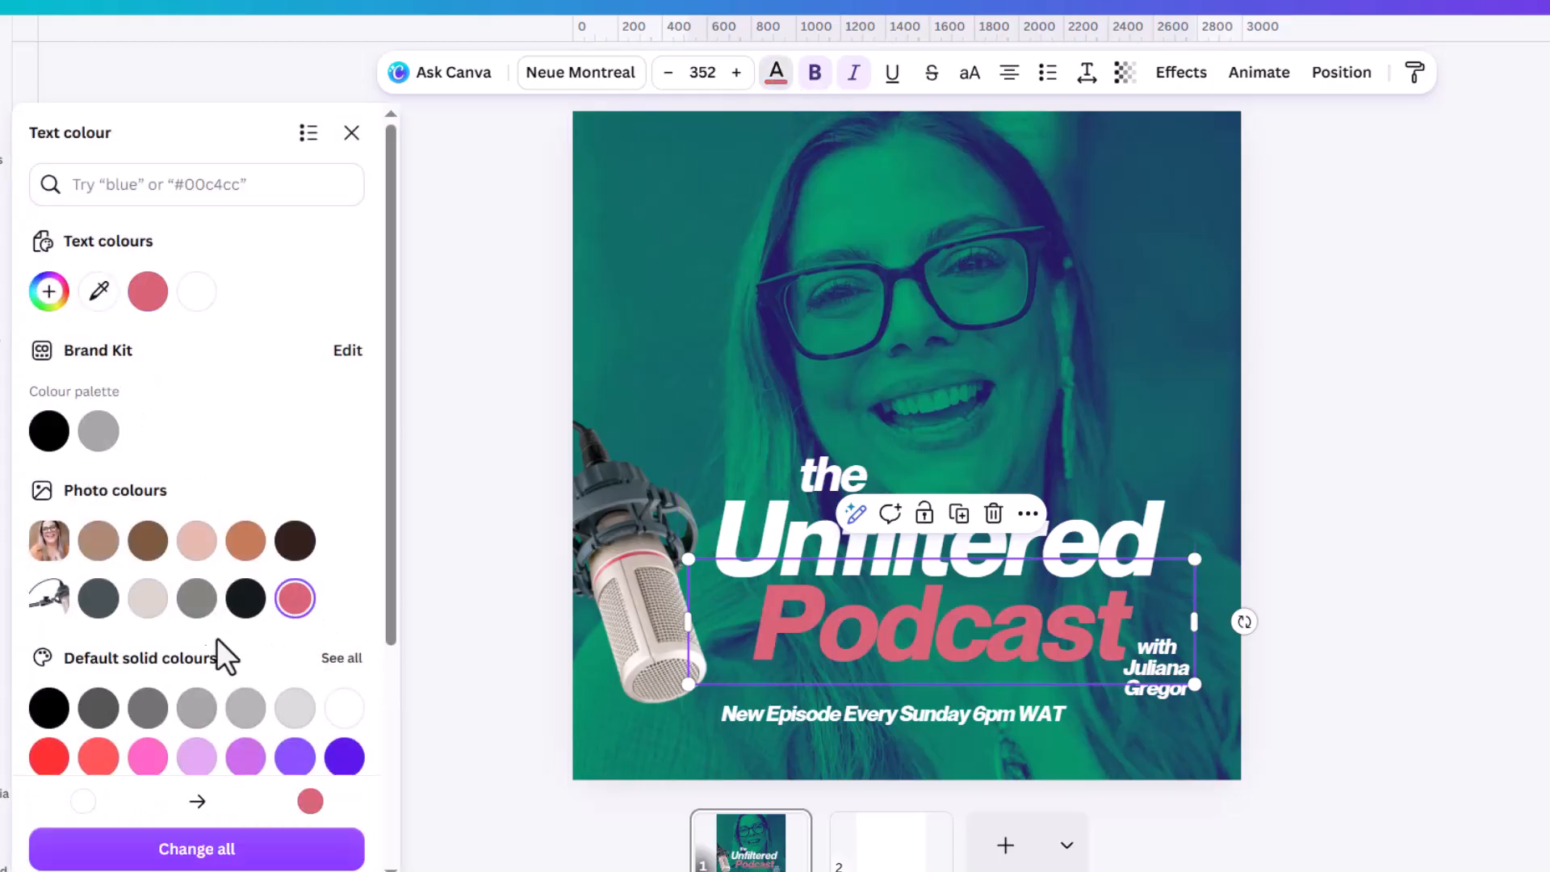
pyautogui.click(101, 763)
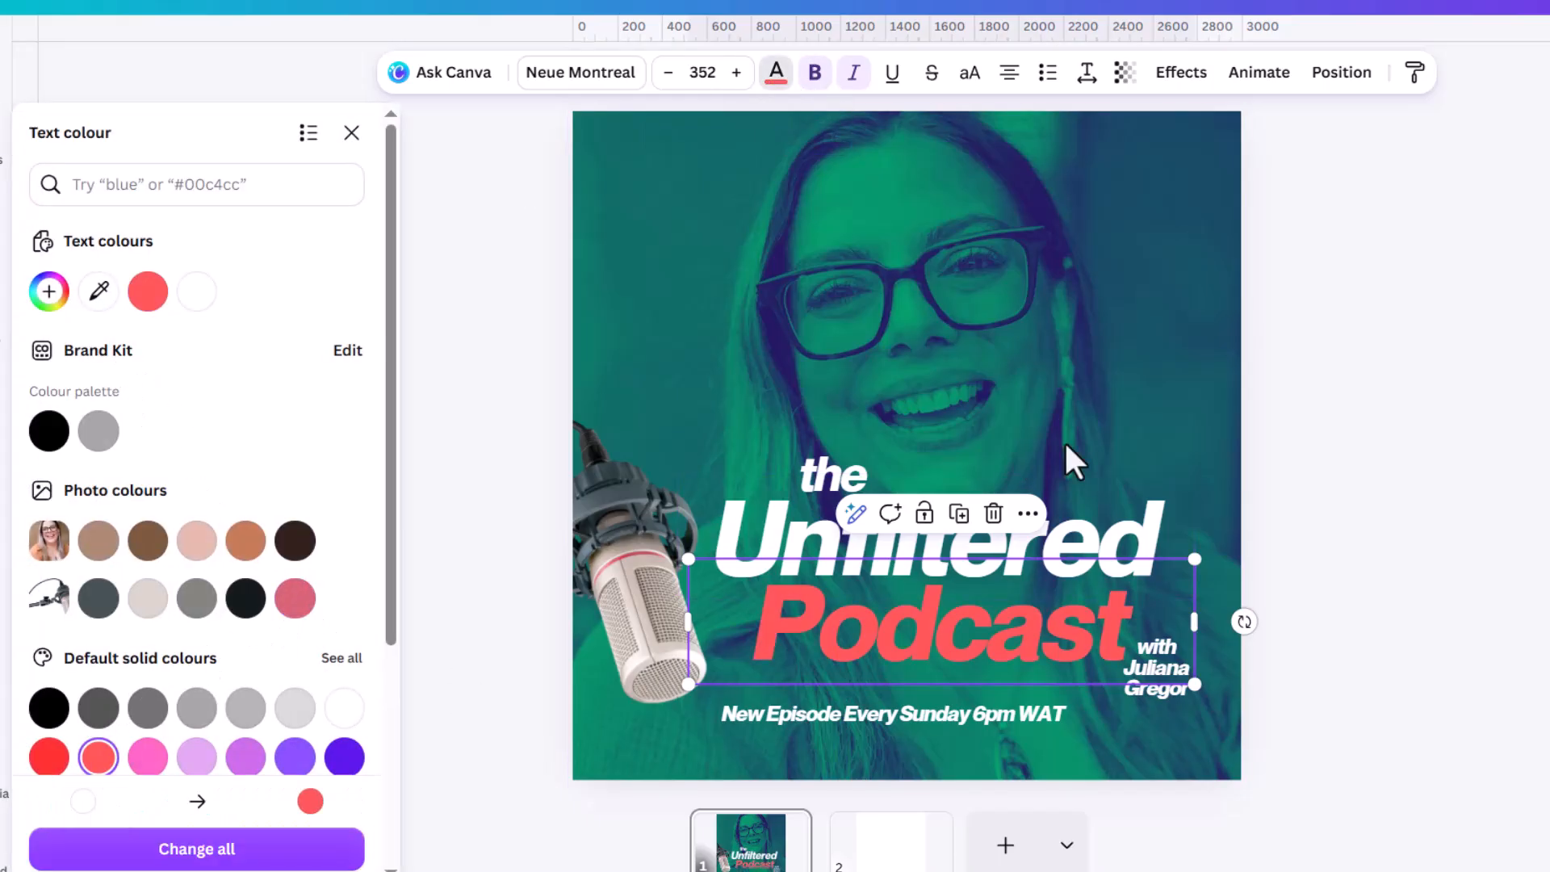
# Copy the coral style of "Podcast" onto "Unfiltered" and undo the colour changes.
pyautogui.click(1417, 75)
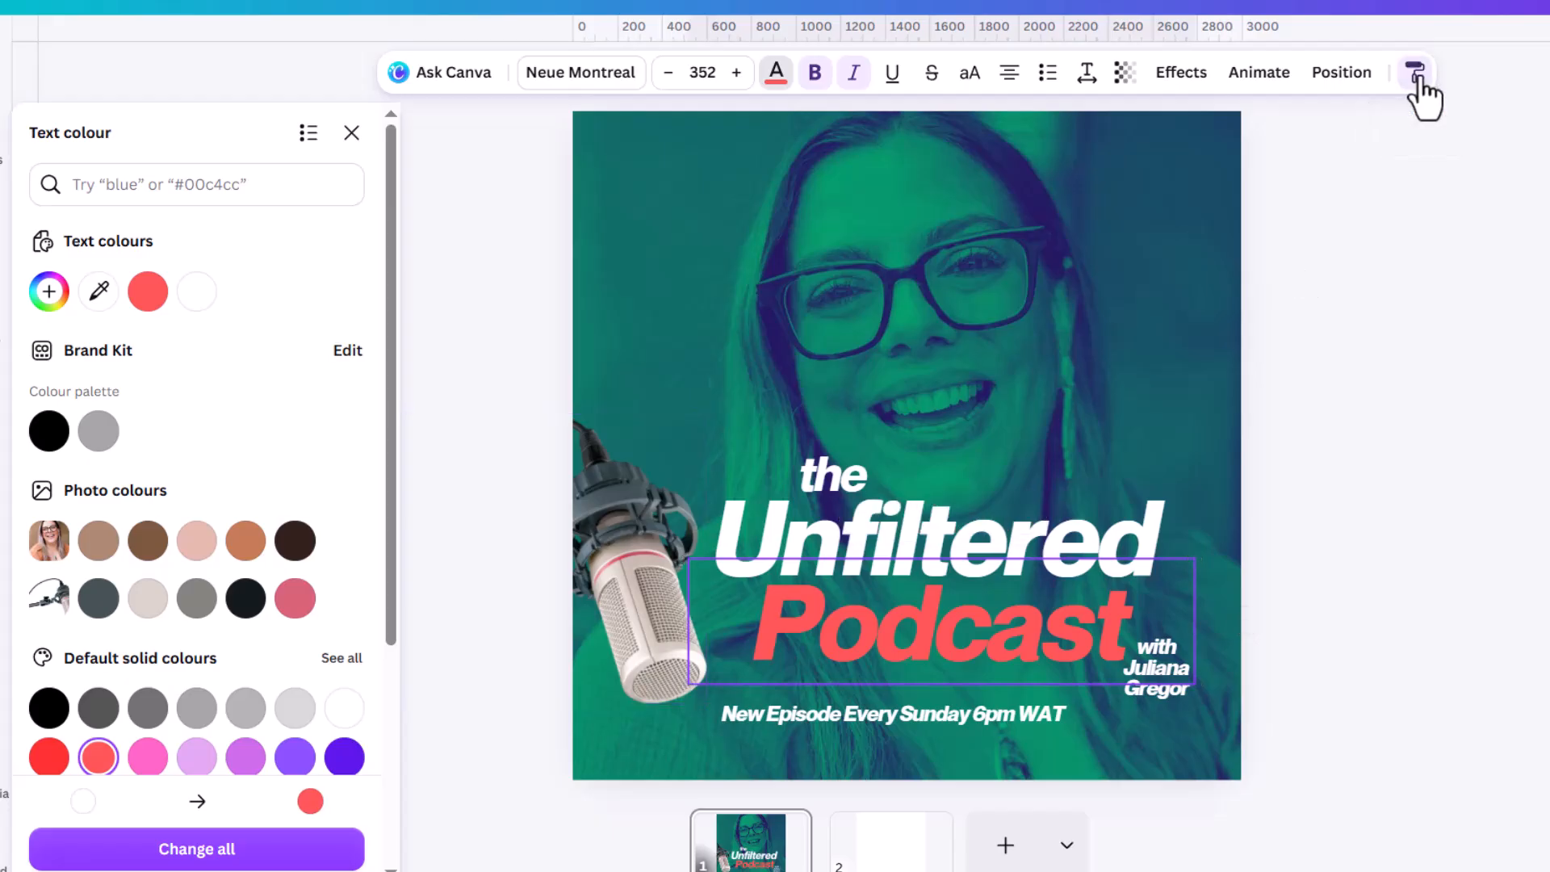
pyautogui.click(915, 549)
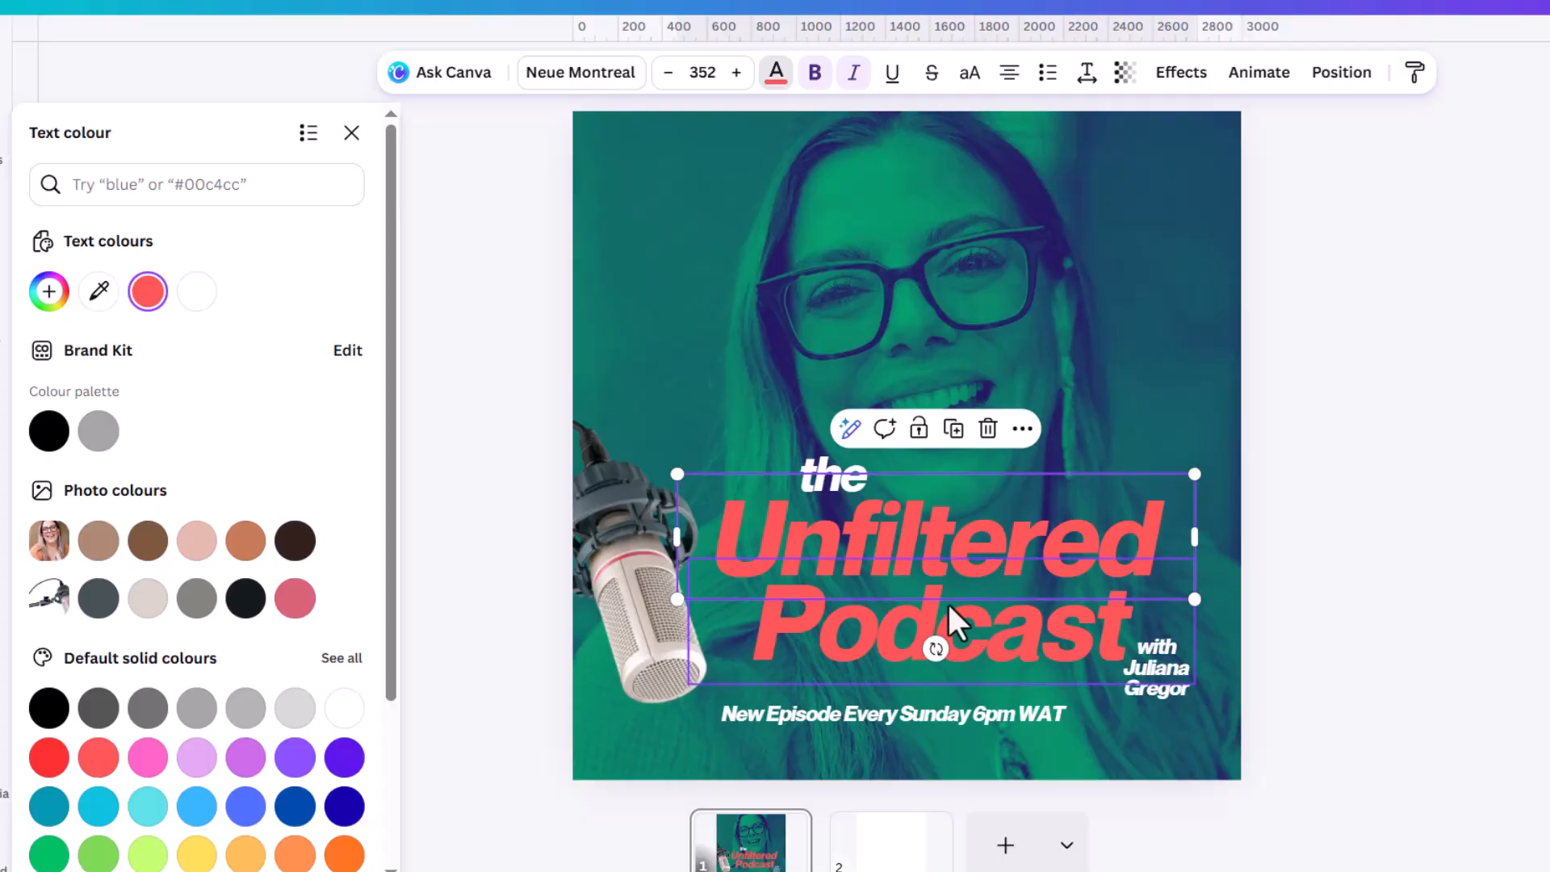
pyautogui.hotkey('ctrl', 'z')
pyautogui.hotkey('ctrl', 'z')
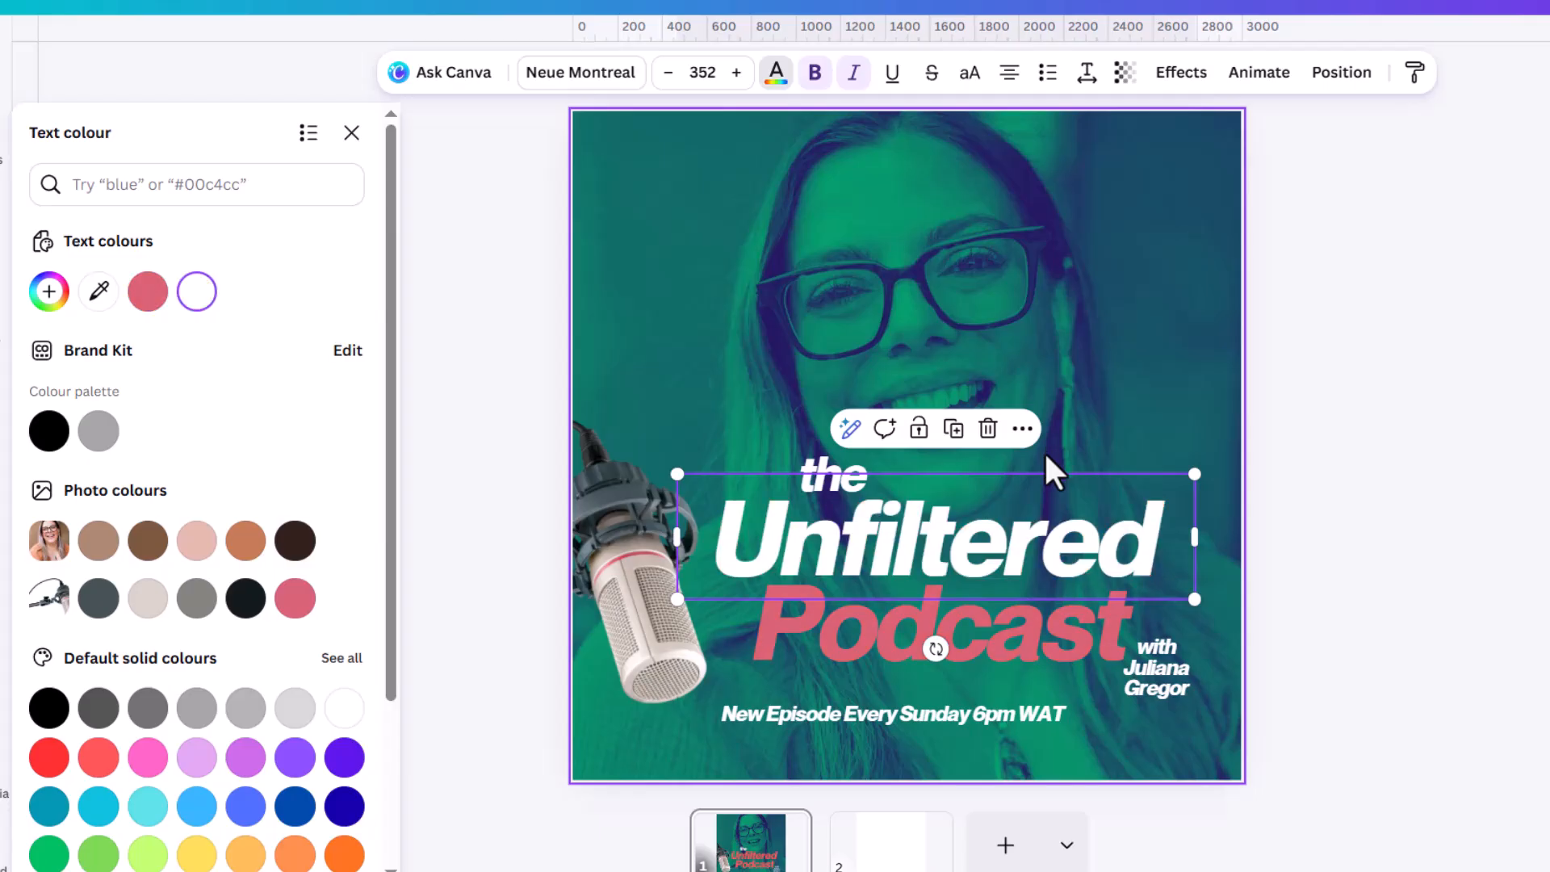
pyautogui.press('Escape')
# Move the host-name text to just above the schedule line and shift the three title words up together to clear it.
pyautogui.scroll(2, 1166, 676)
pyautogui.moveTo(1256, 673); pyautogui.dragTo(903, 670)
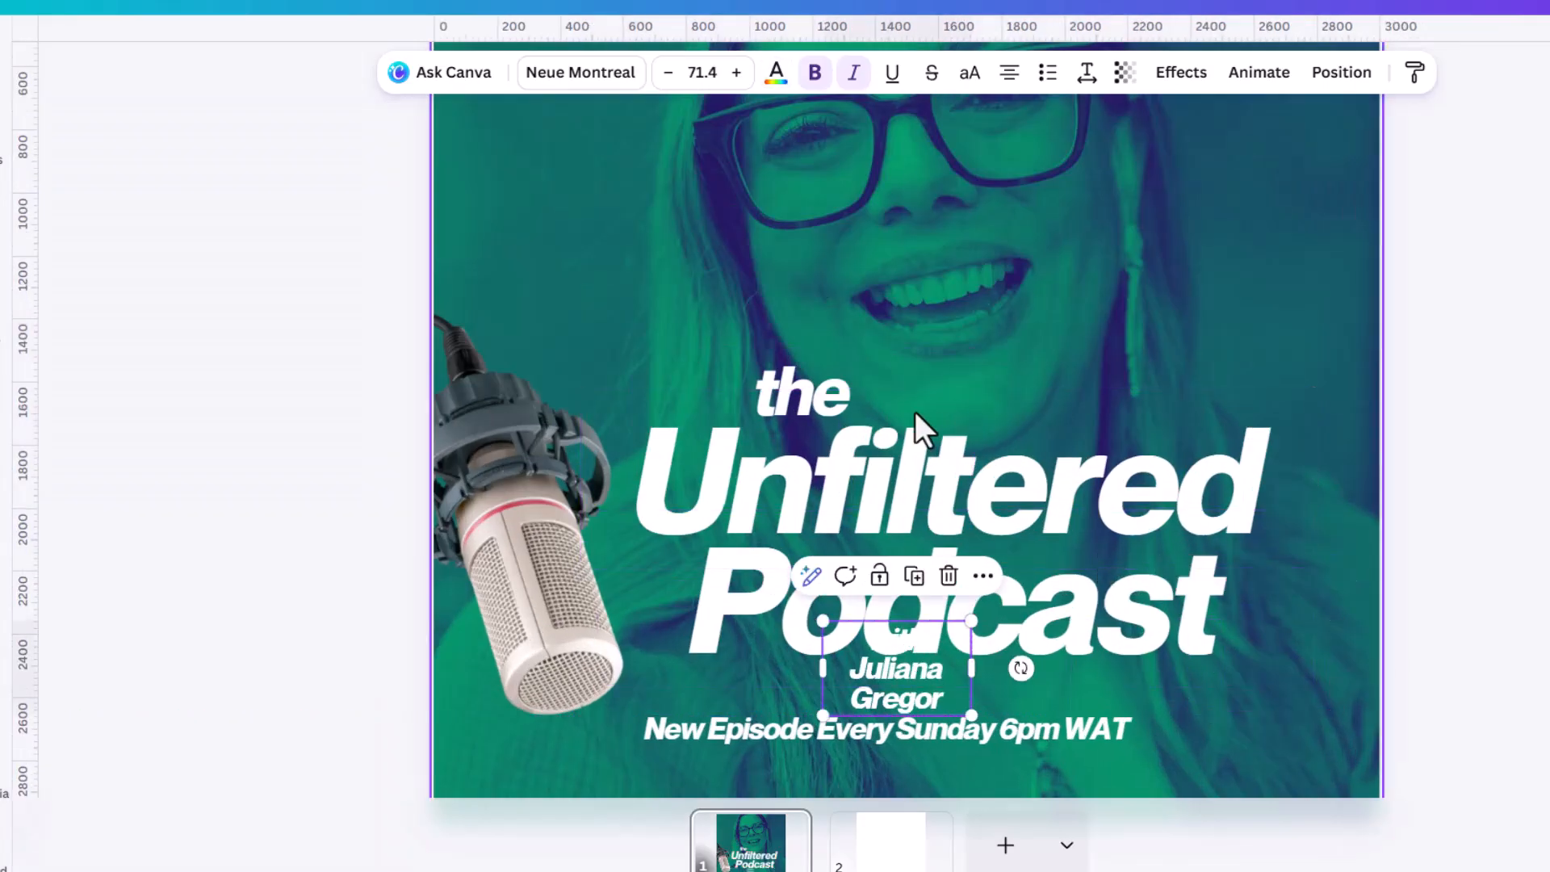
pyautogui.click(828, 371)
pyautogui.keyDown('shift'); pyautogui.click(1050, 558); pyautogui.keyUp('shift')
pyautogui.keyDown('shift'); pyautogui.click(1079, 573); pyautogui.keyUp('shift')
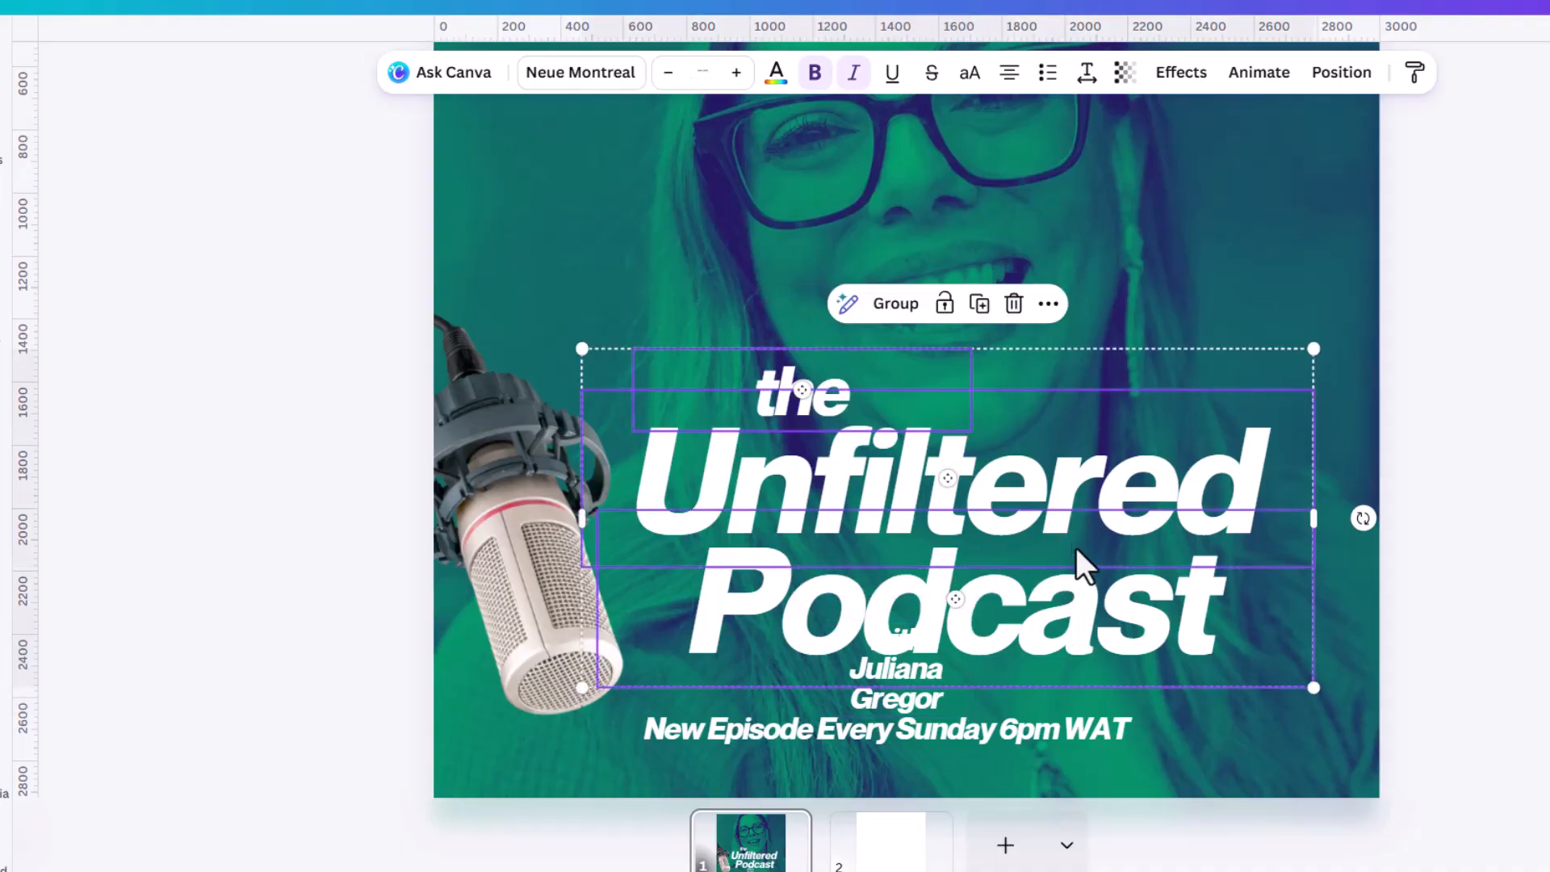
pyautogui.moveTo(1064, 489); pyautogui.dragTo(1062, 441)
# Fit the host-name text on a single line at size 51.3 between "Podcast" and the schedule line.
pyautogui.click(952, 685)
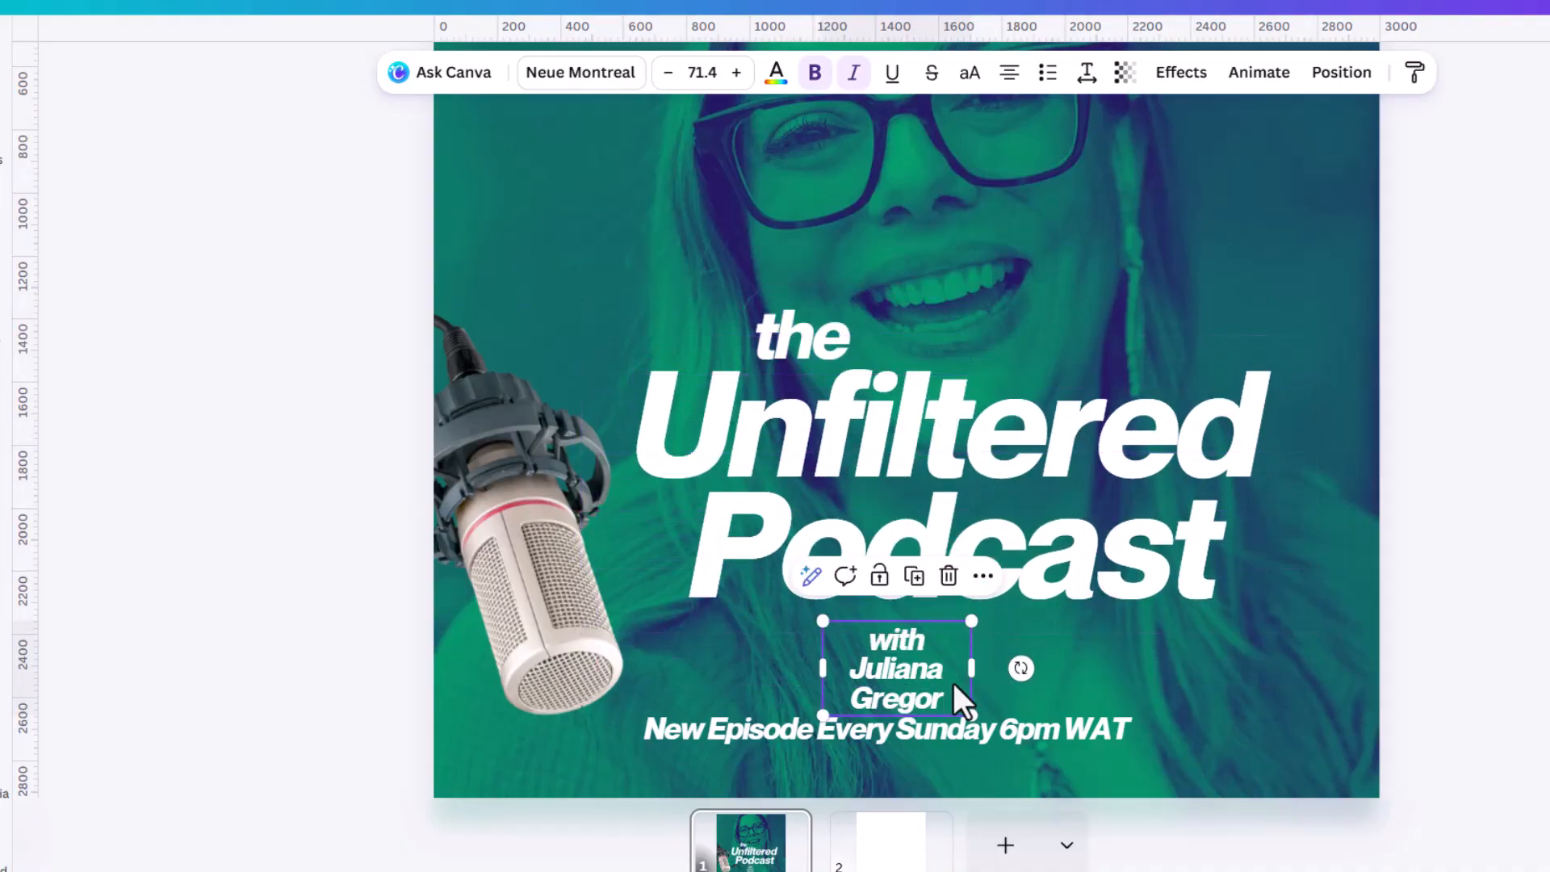
pyautogui.moveTo(973, 667); pyautogui.dragTo(1014, 653)
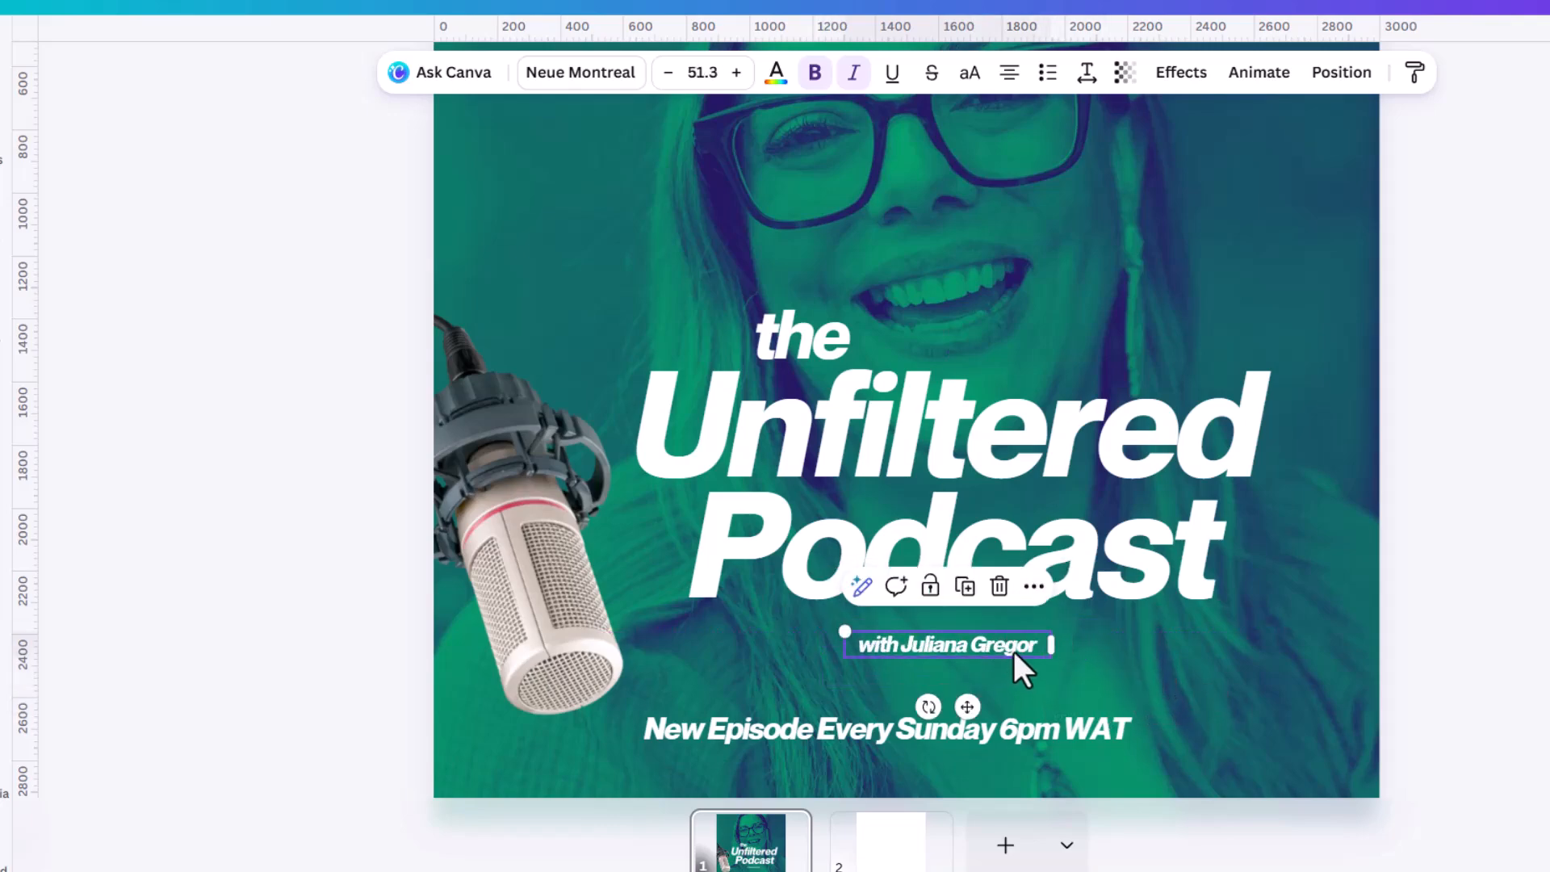
# Add a dark blue rectangle behind the host-name text and set its corner rounding to 100.
pyautogui.press('r')
pyautogui.moveTo(902, 211); pyautogui.dragTo(908, 440)
pyautogui.moveTo(923, 548); pyautogui.dragTo(949, 662)
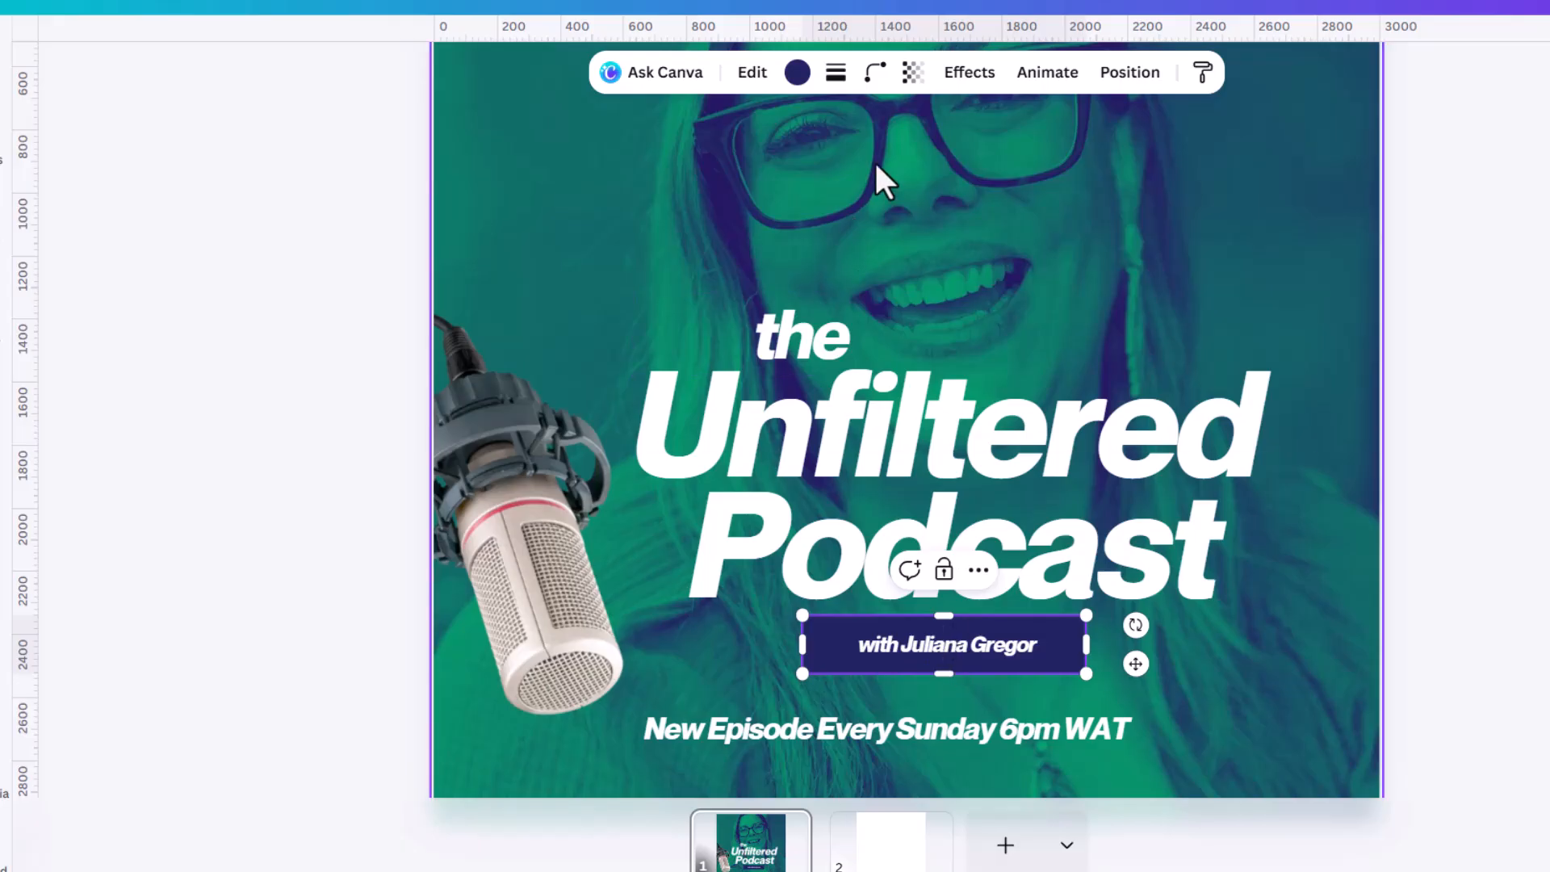
pyautogui.click(874, 72)
pyautogui.moveTo(771, 161); pyautogui.dragTo(1169, 242)
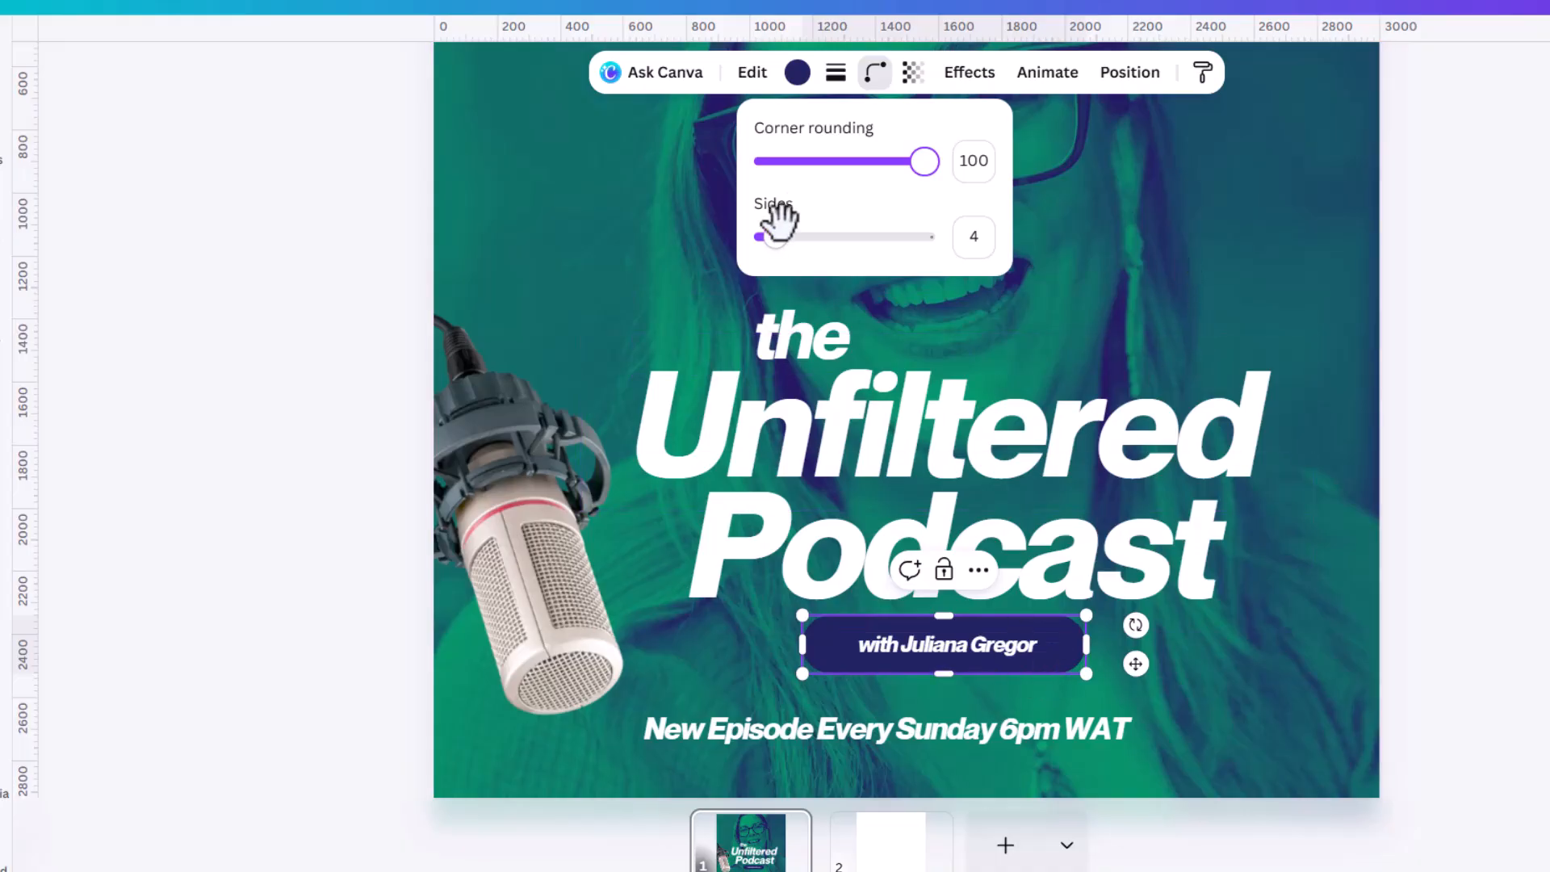
# Try a teal-to-green gradient, a solid green and a light green gradient as the fill of the host-name label.
pyautogui.click(798, 72)
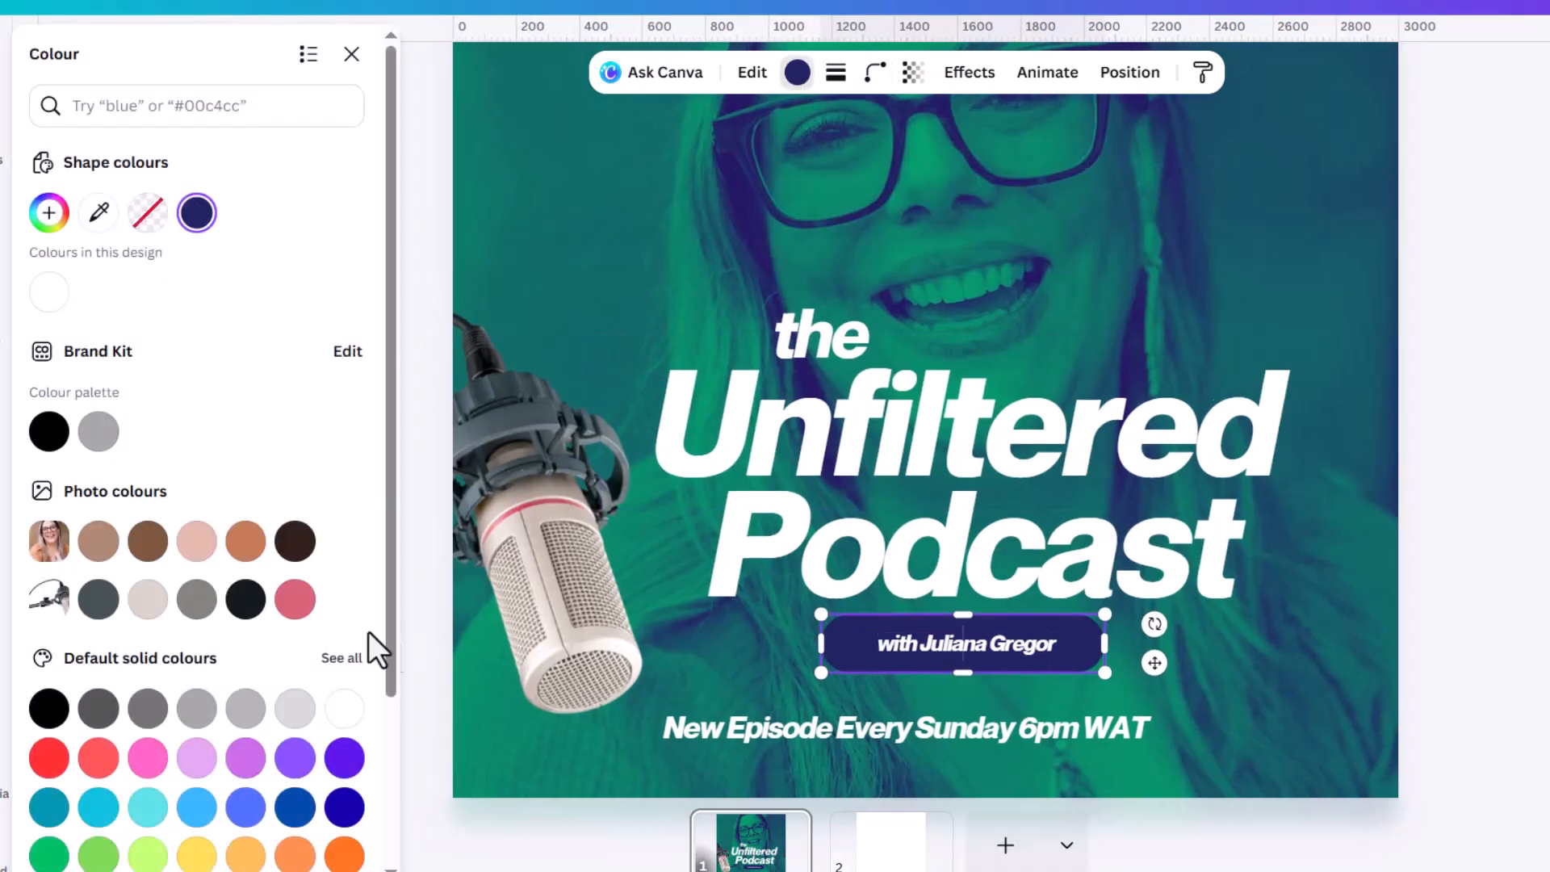
pyautogui.scroll(-3, 396, 654)
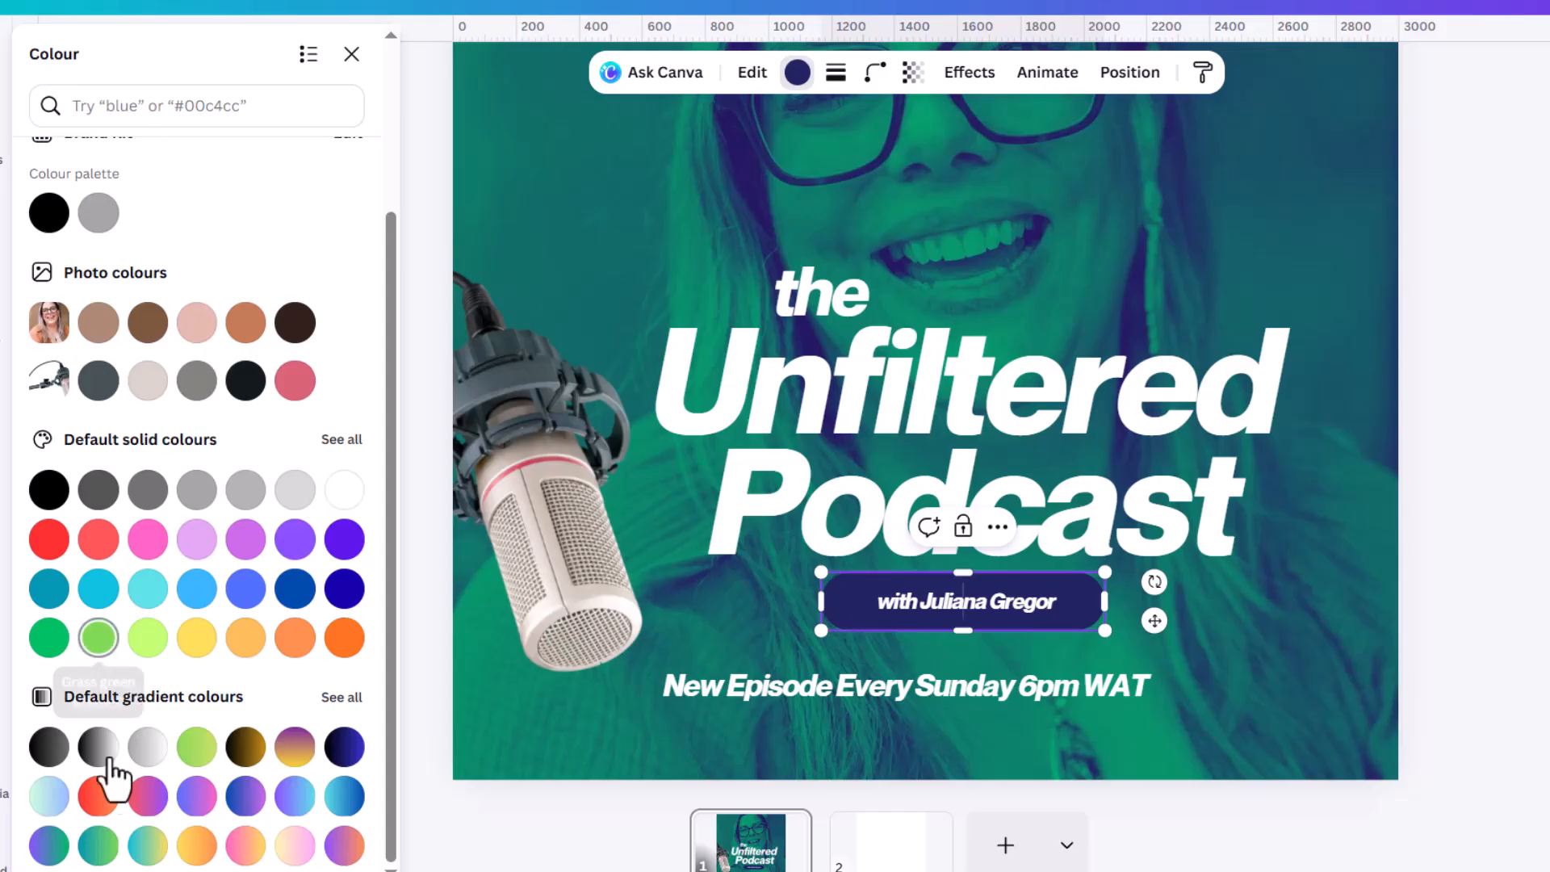
pyautogui.click(98, 846)
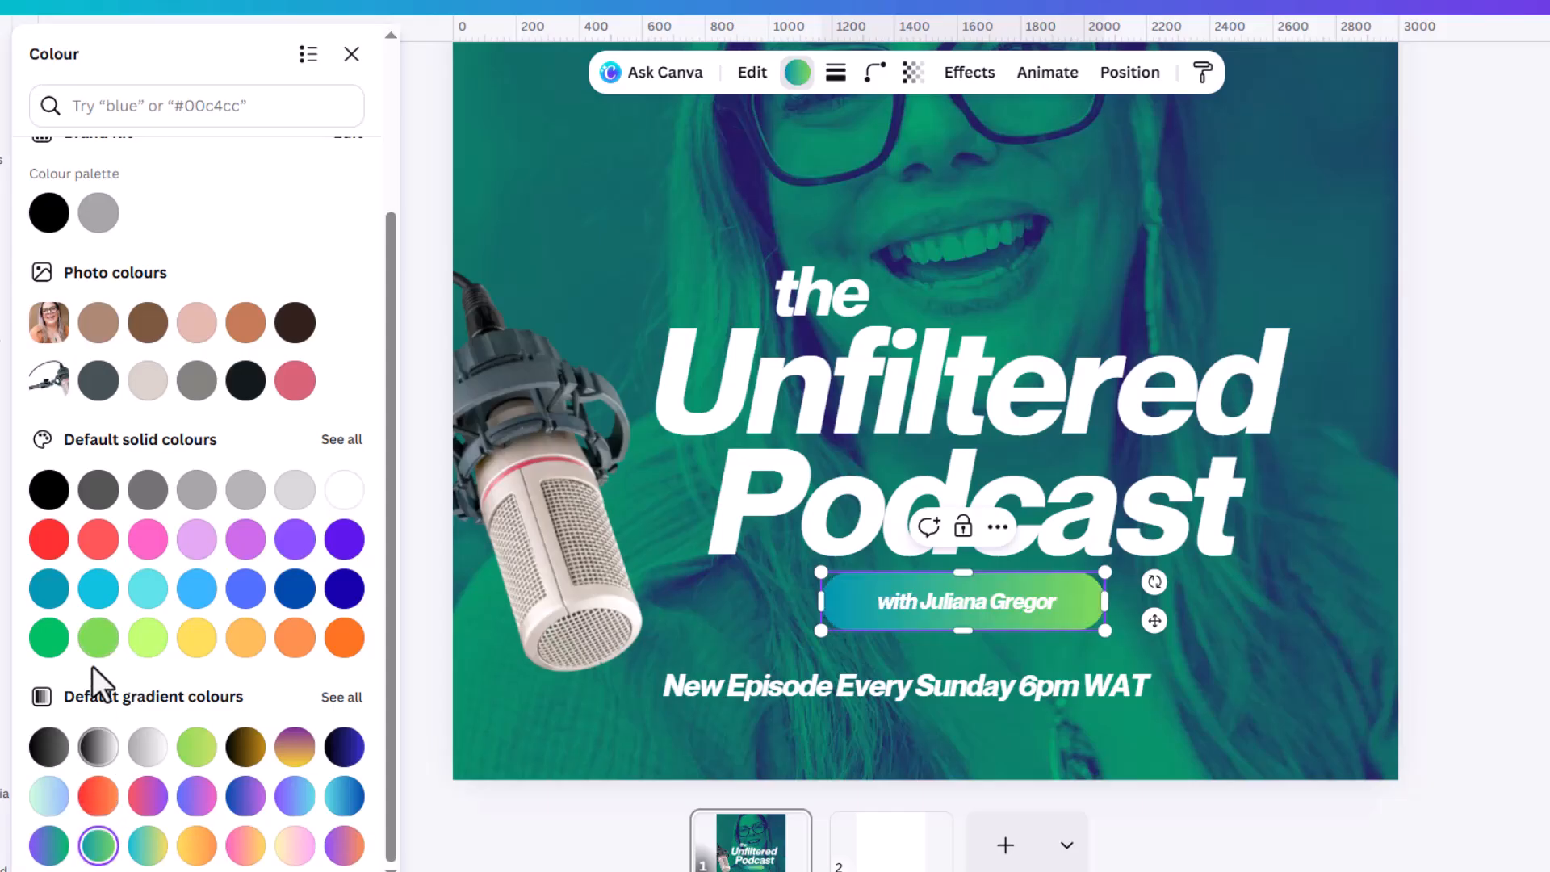
pyautogui.click(98, 638)
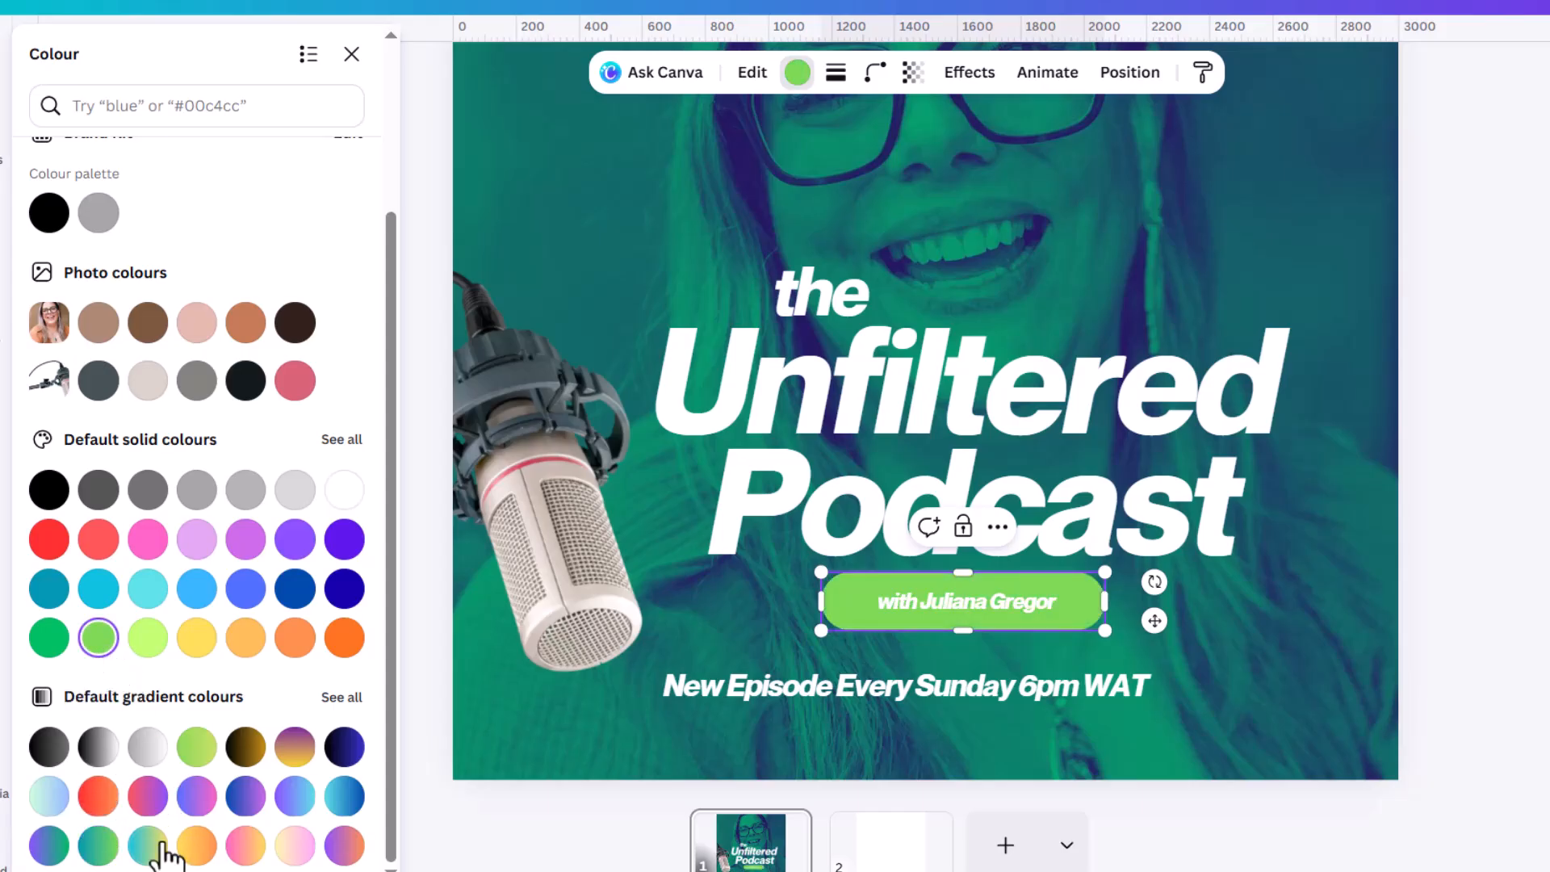
pyautogui.click(197, 746)
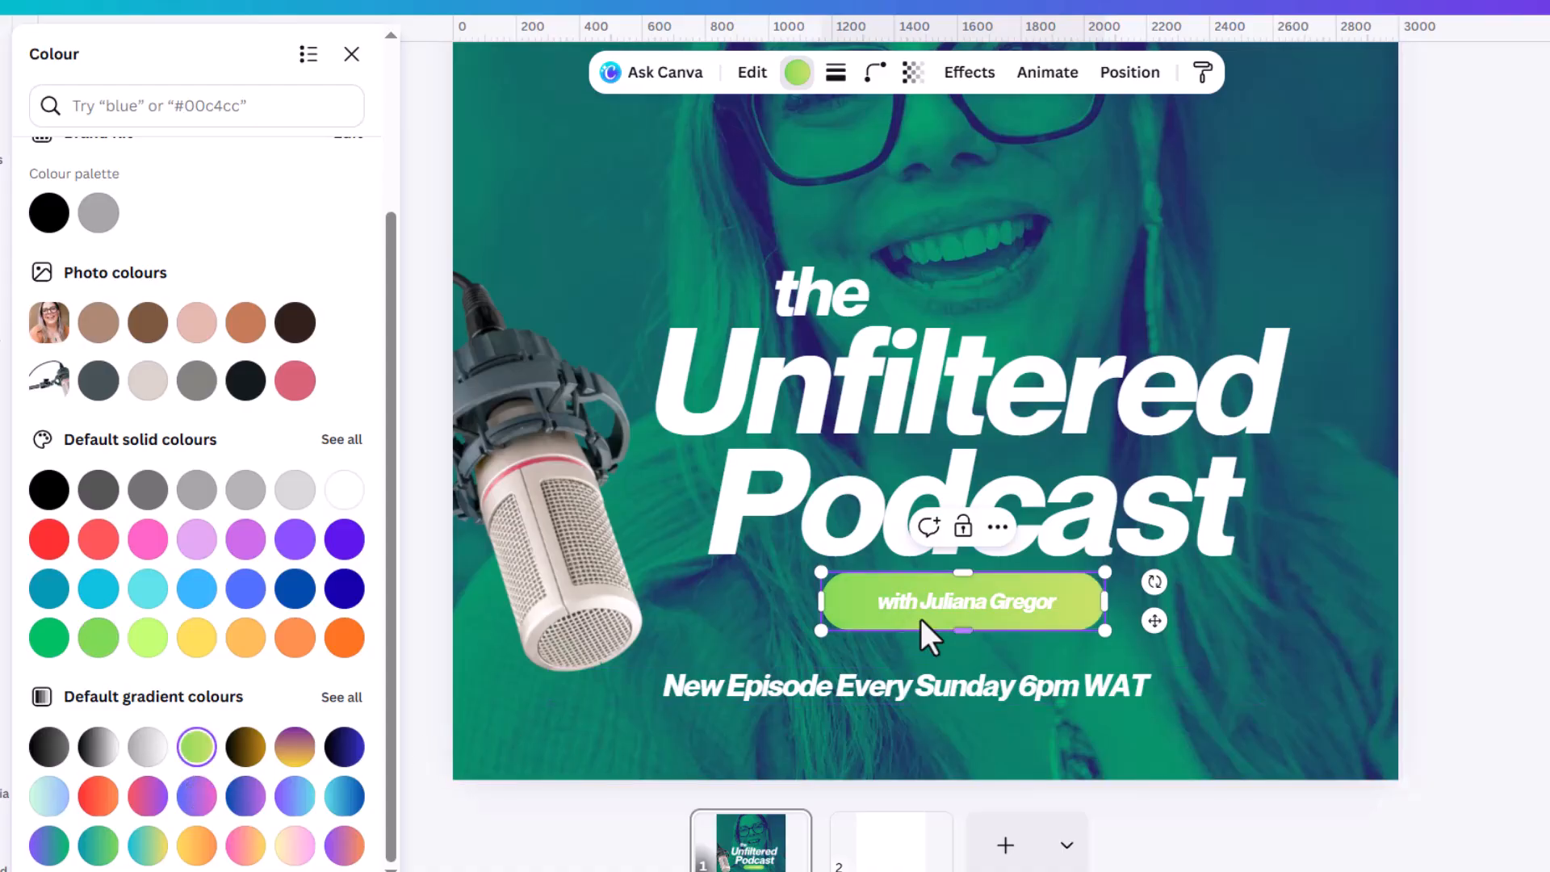
pyautogui.click(1403, 608)
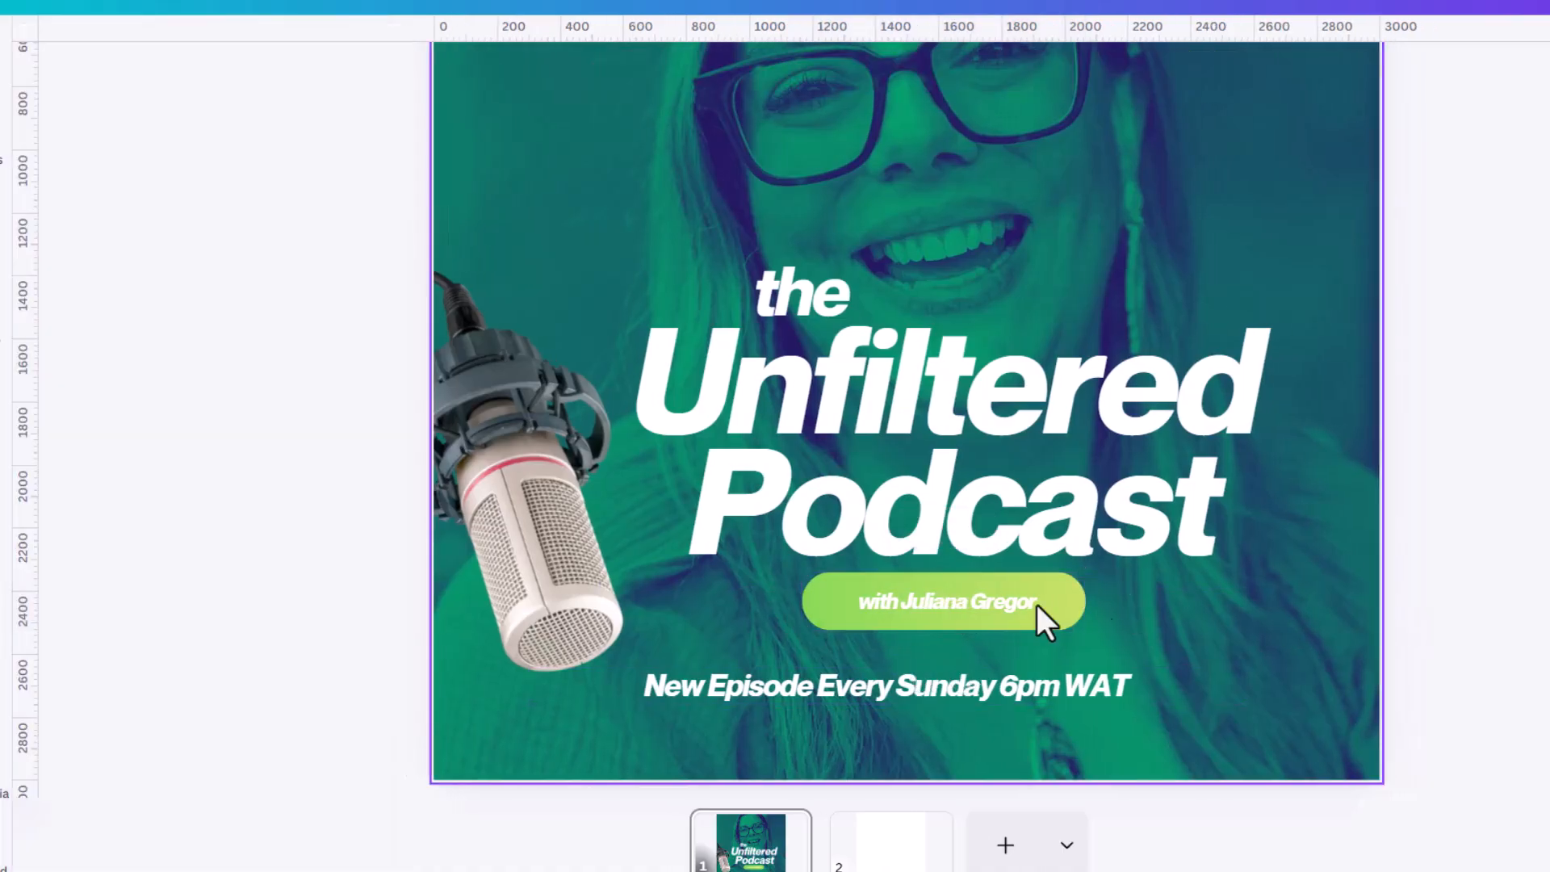
# Recolour the host-name text dark blue by sampling the colour from the portrait's glasses.
pyautogui.click(1006, 603)
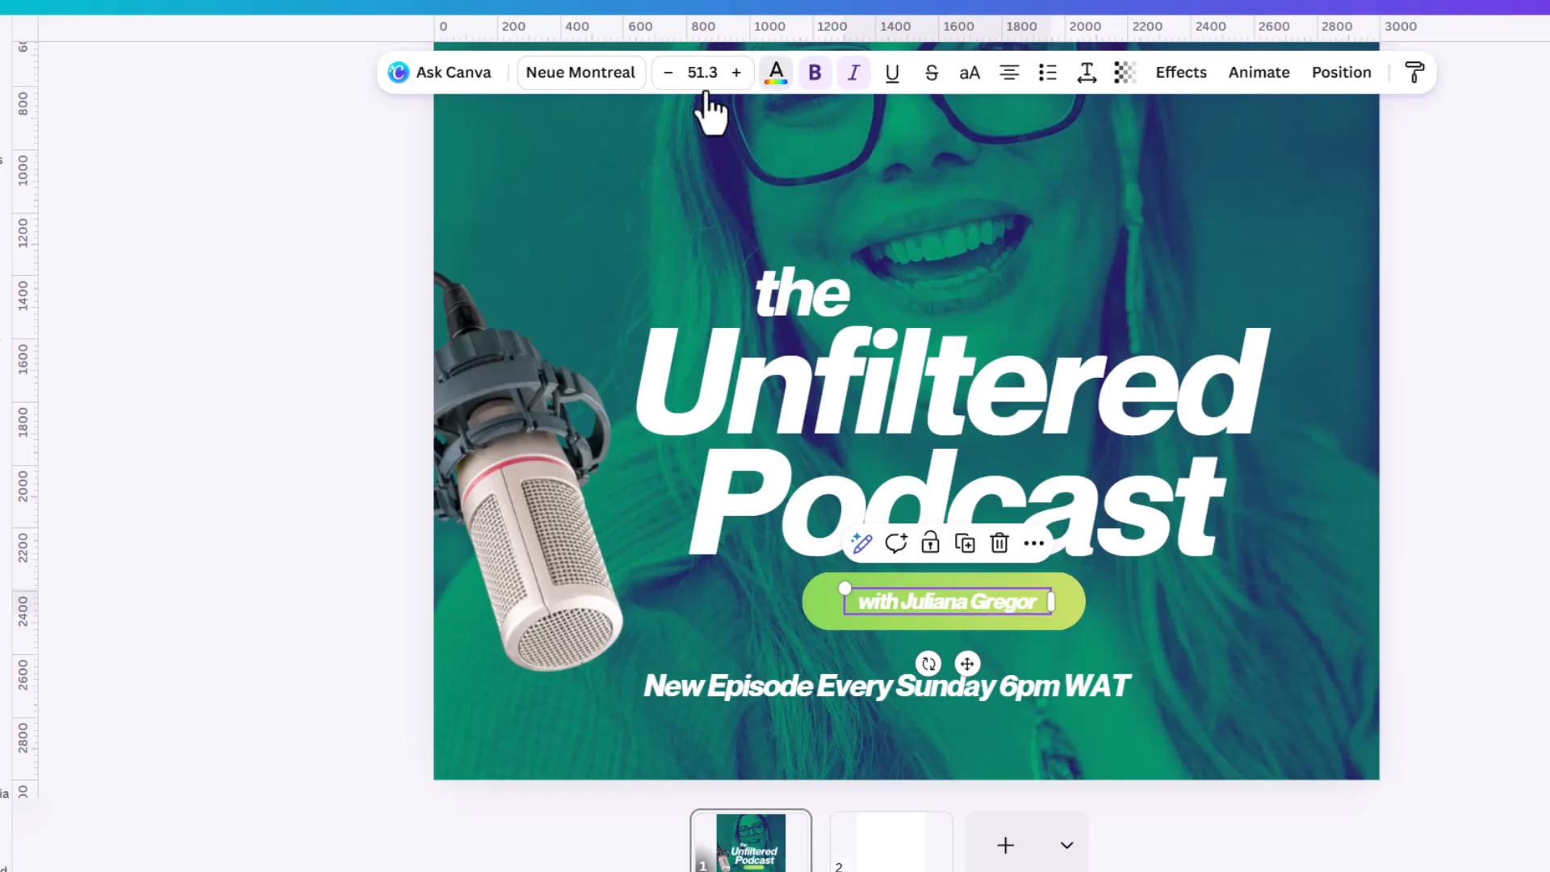
pyautogui.click(775, 76)
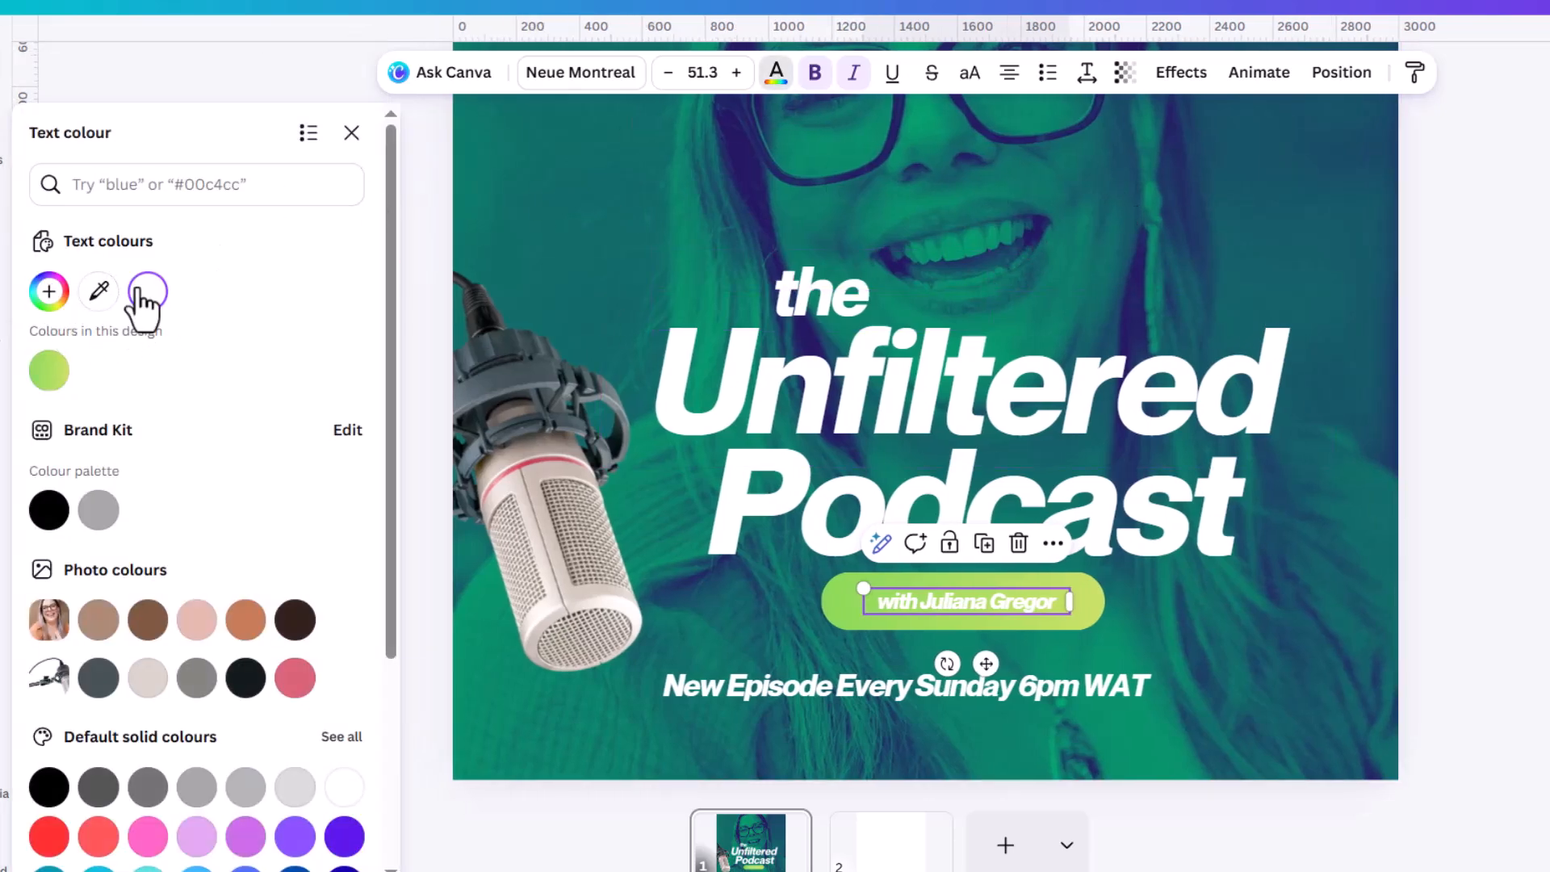
pyautogui.click(99, 291)
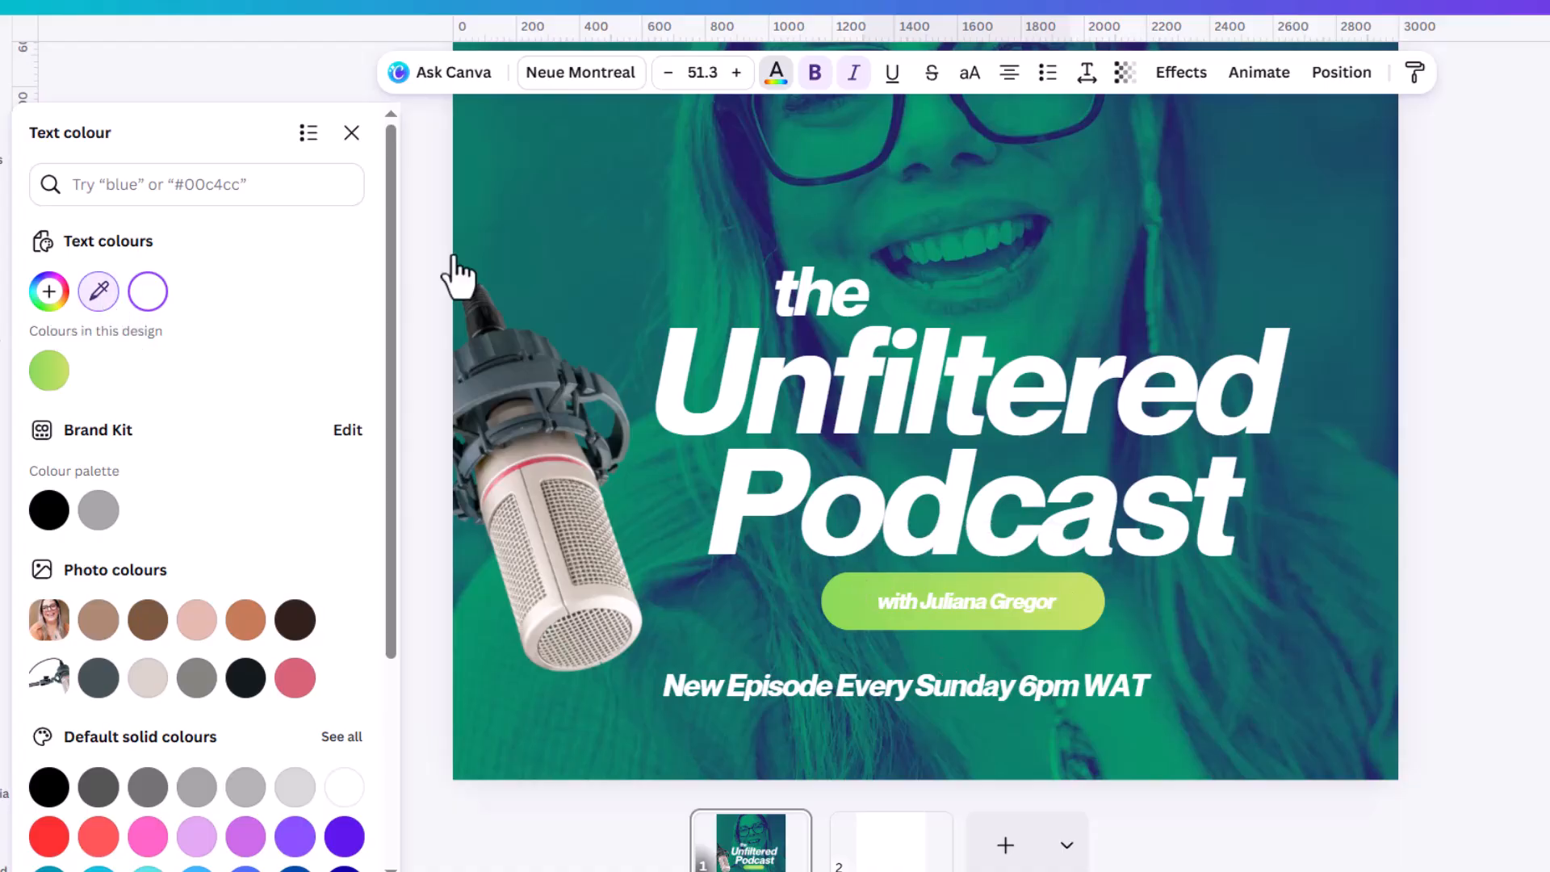
pyautogui.click(756, 176)
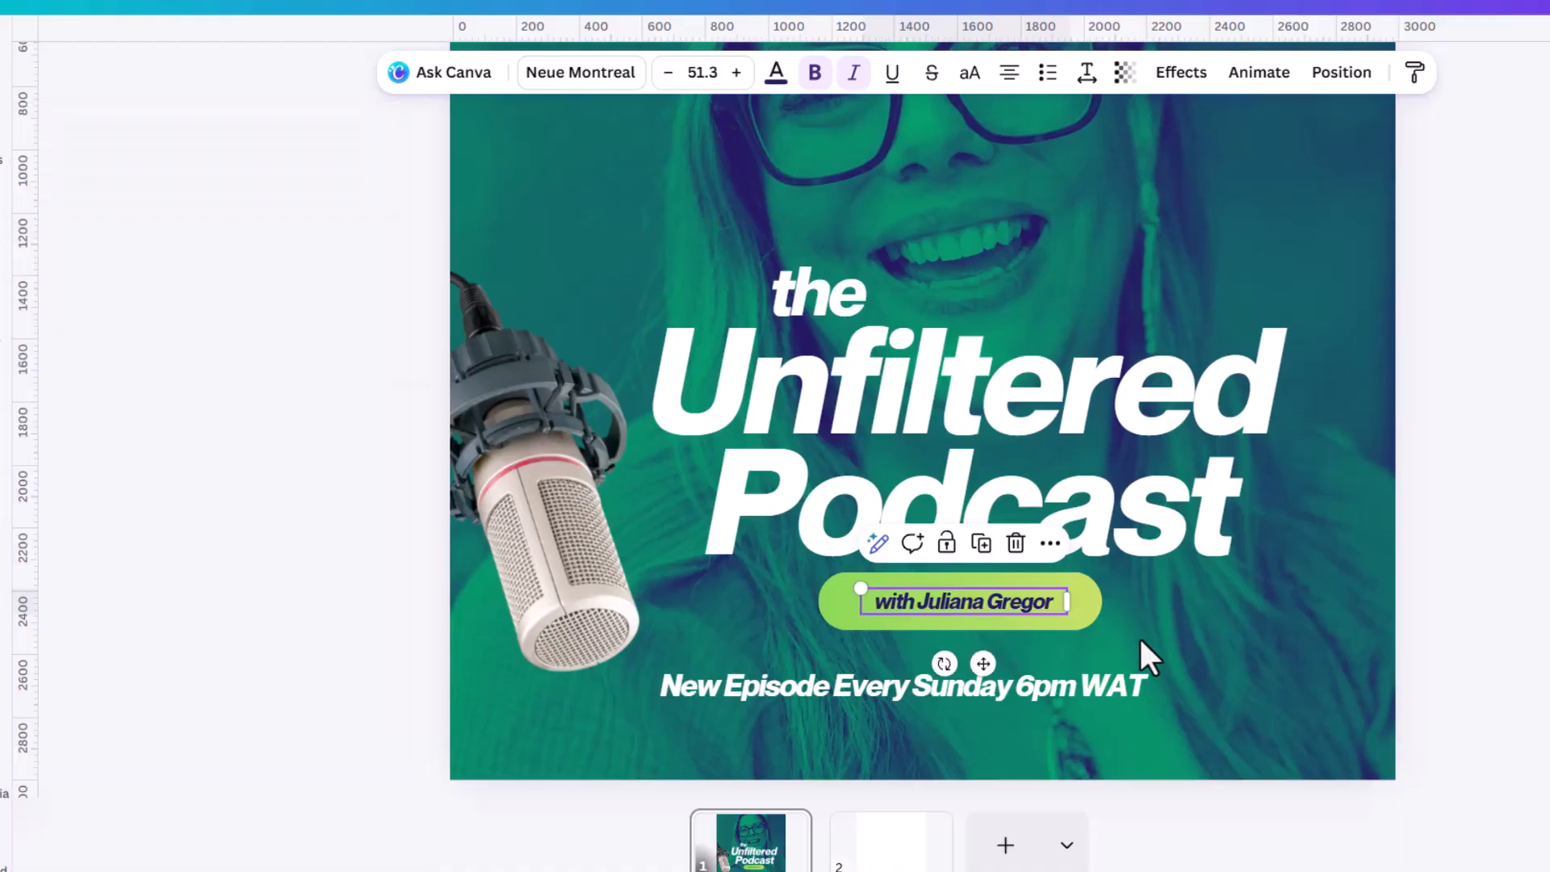
# Fill the rounded label behind the host-name text with the default solid light green.
pyautogui.click(1073, 593)
pyautogui.click(797, 71)
pyautogui.scroll(-3, 142, 606)
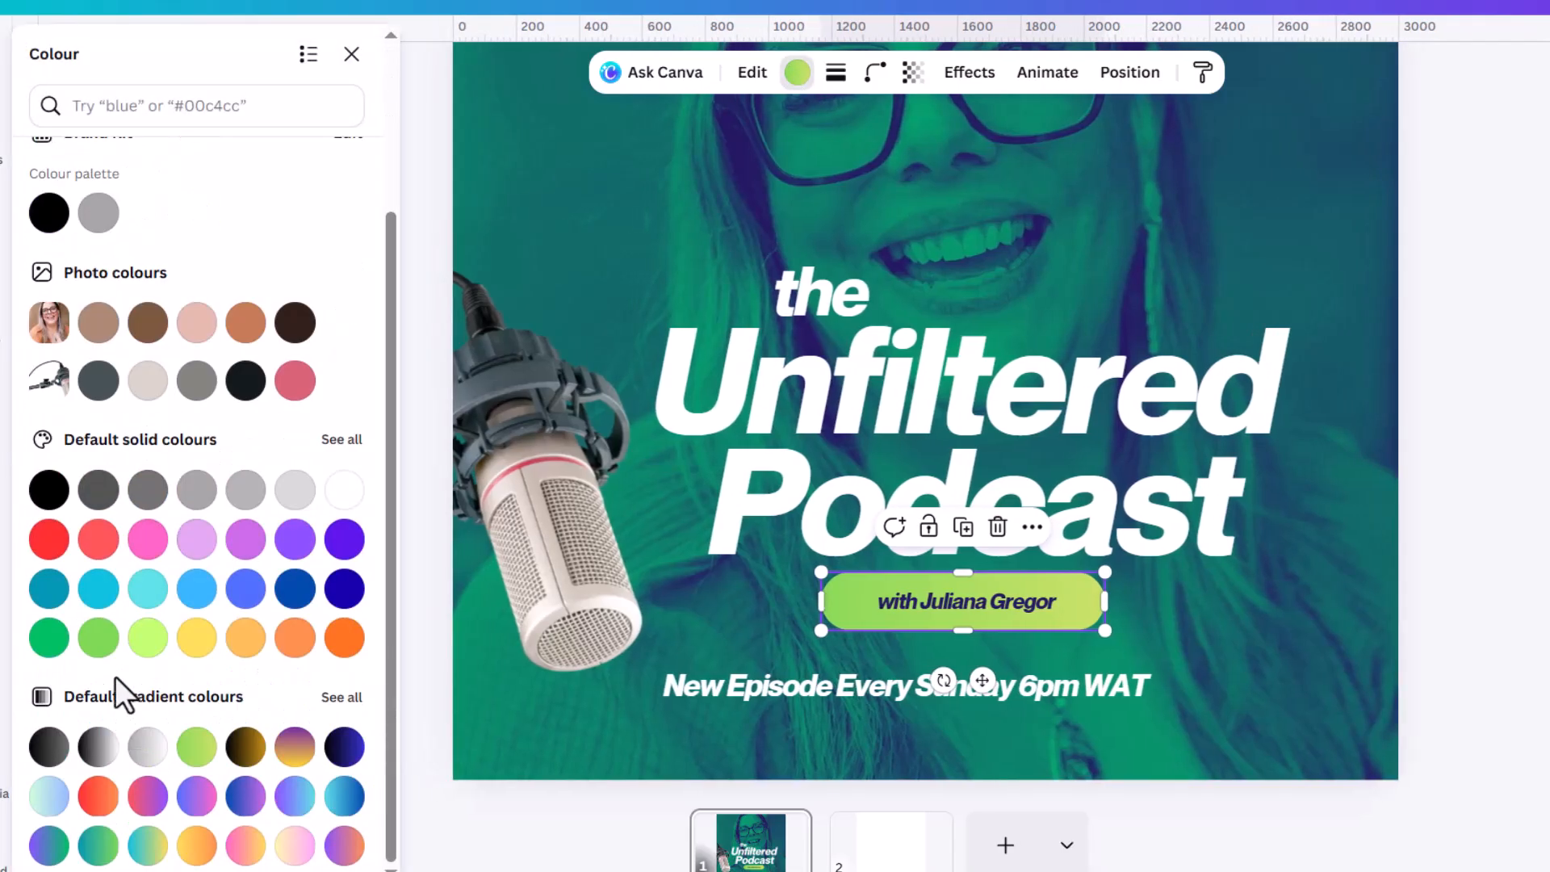
pyautogui.click(98, 638)
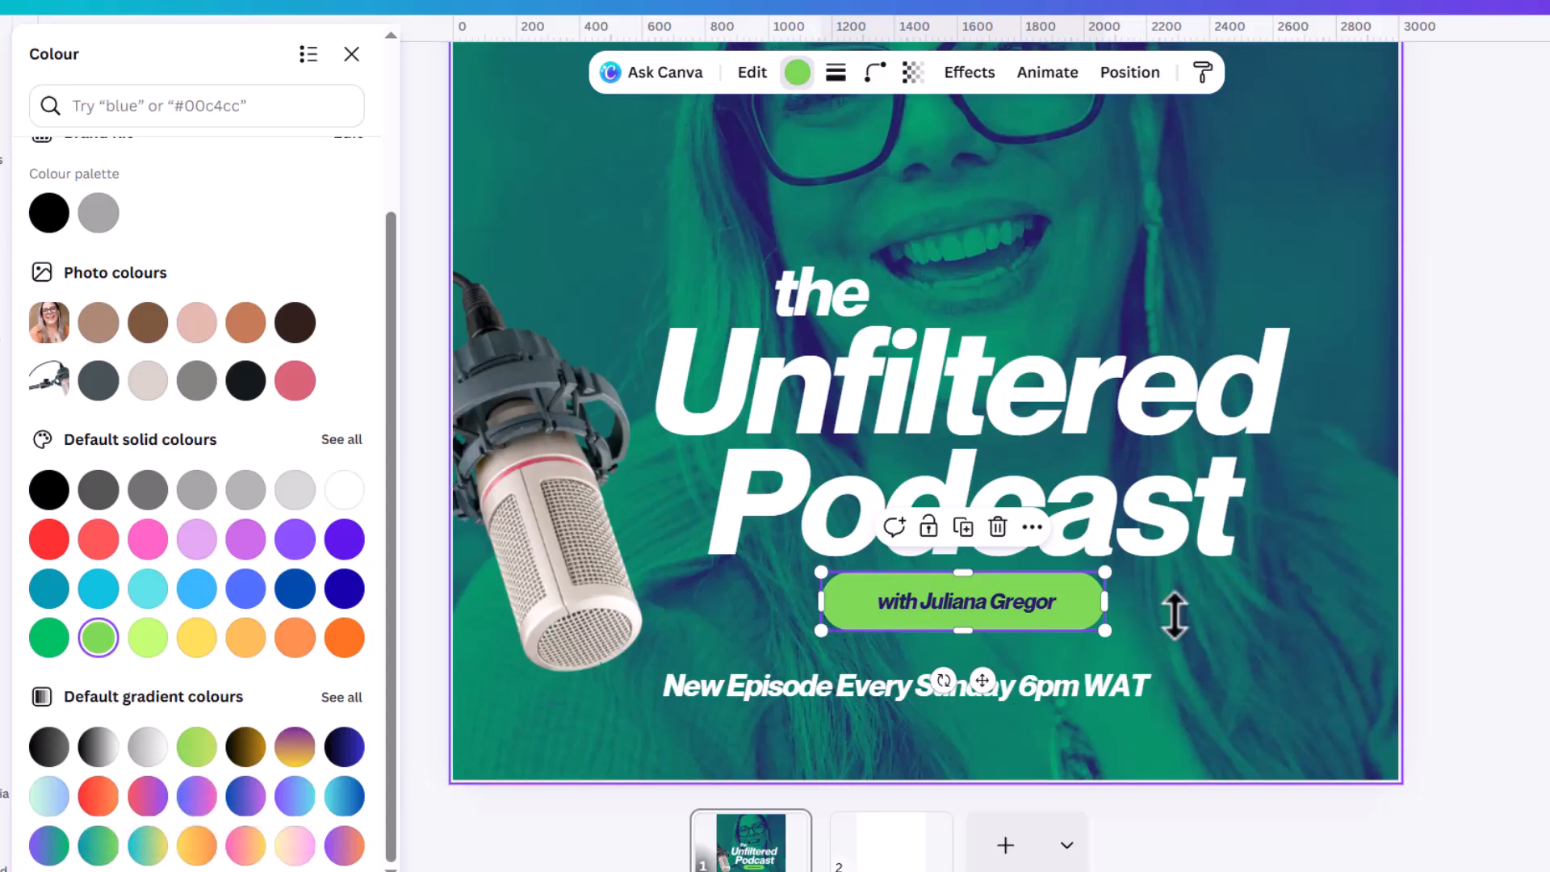
# Group the host-name text with its green label and rotate the group slightly counterclockwise.
pyautogui.click(1030, 612)
pyautogui.click(892, 529)
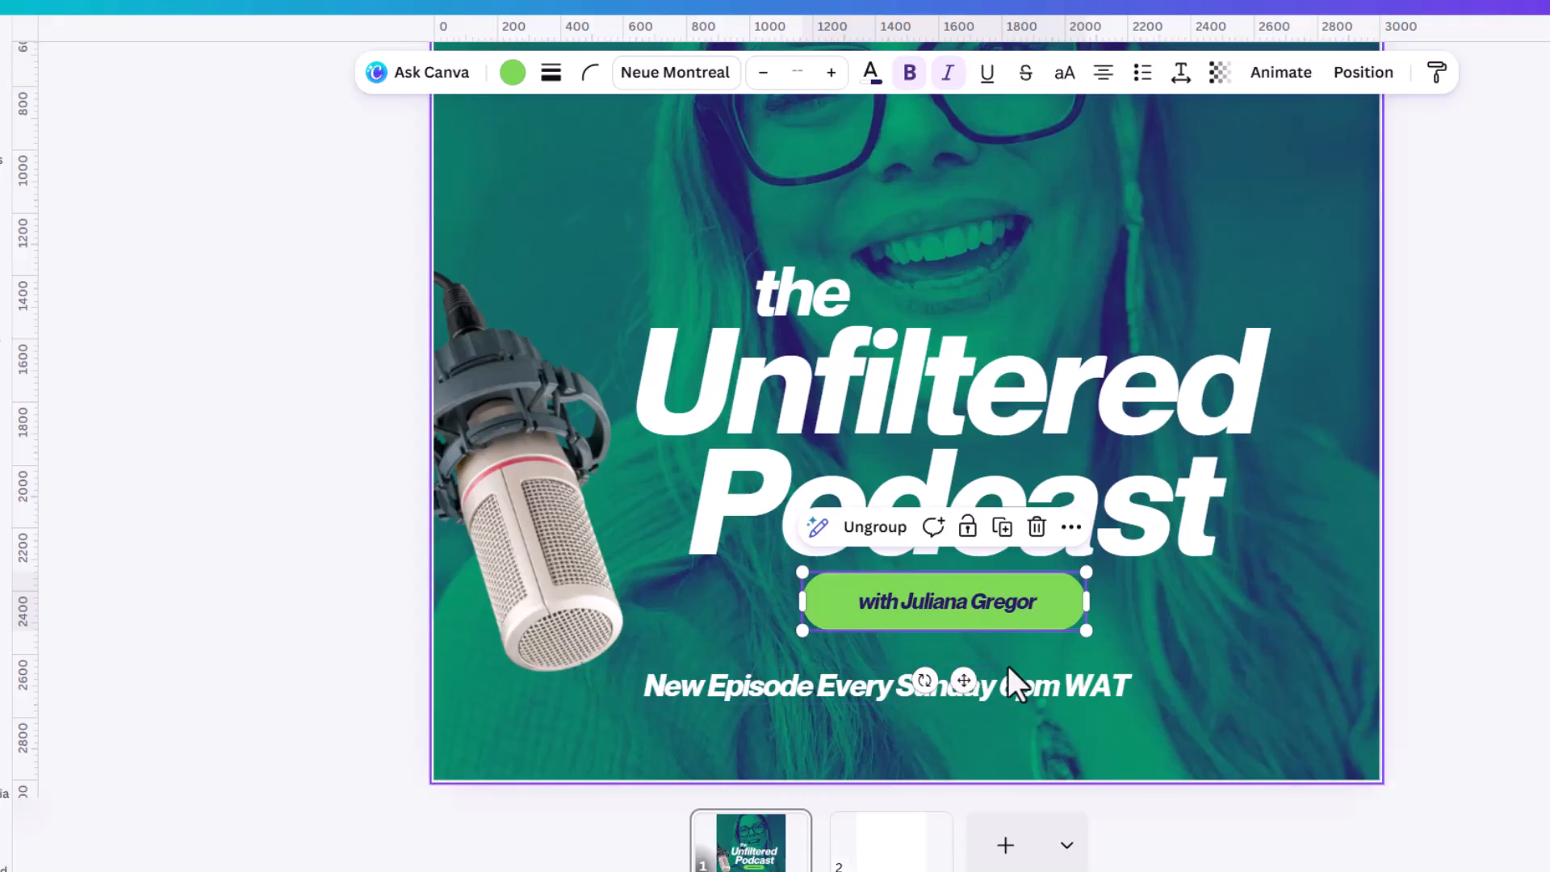
pyautogui.moveTo(929, 680); pyautogui.dragTo(935, 685)
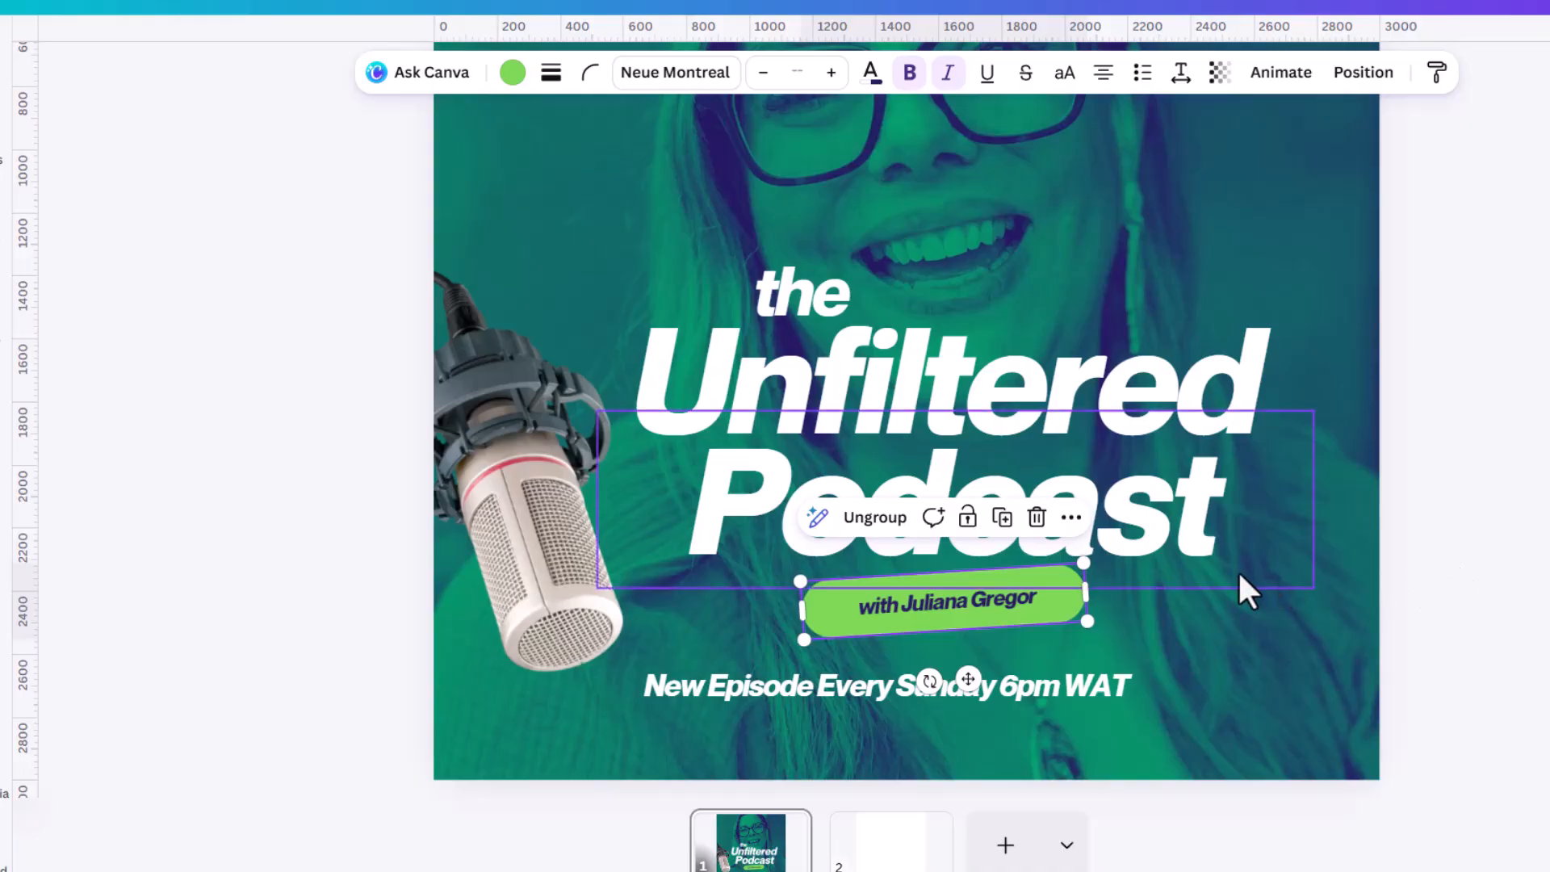
pyautogui.press('Escape')
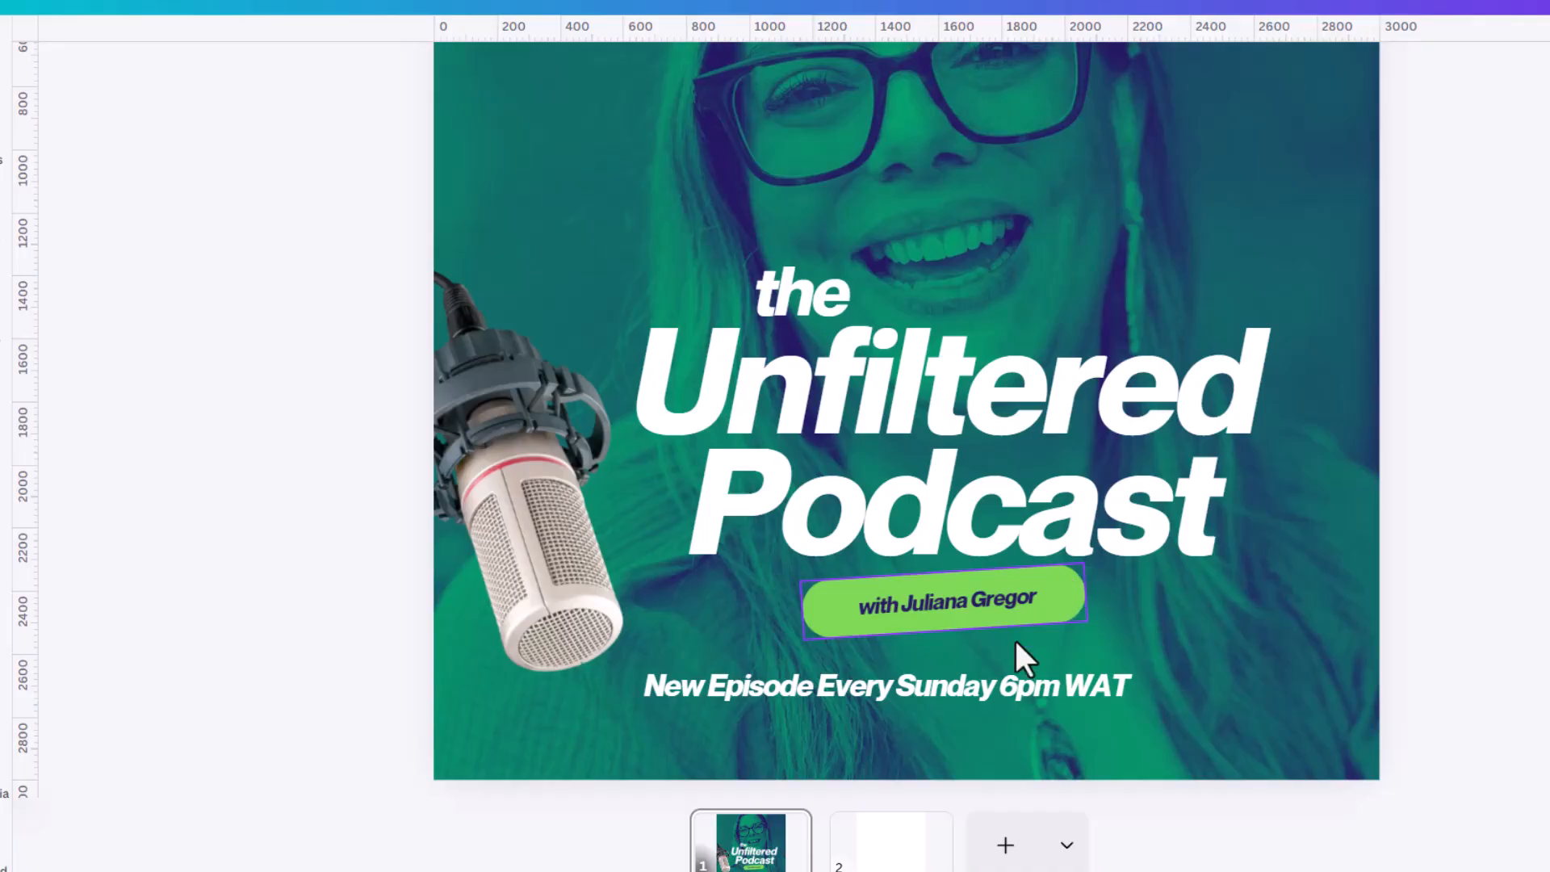
# Shrink the schedule line to size 53.2 and place it slightly lower beneath the host-name label.
pyautogui.click(1103, 710)
pyautogui.click(1118, 688)
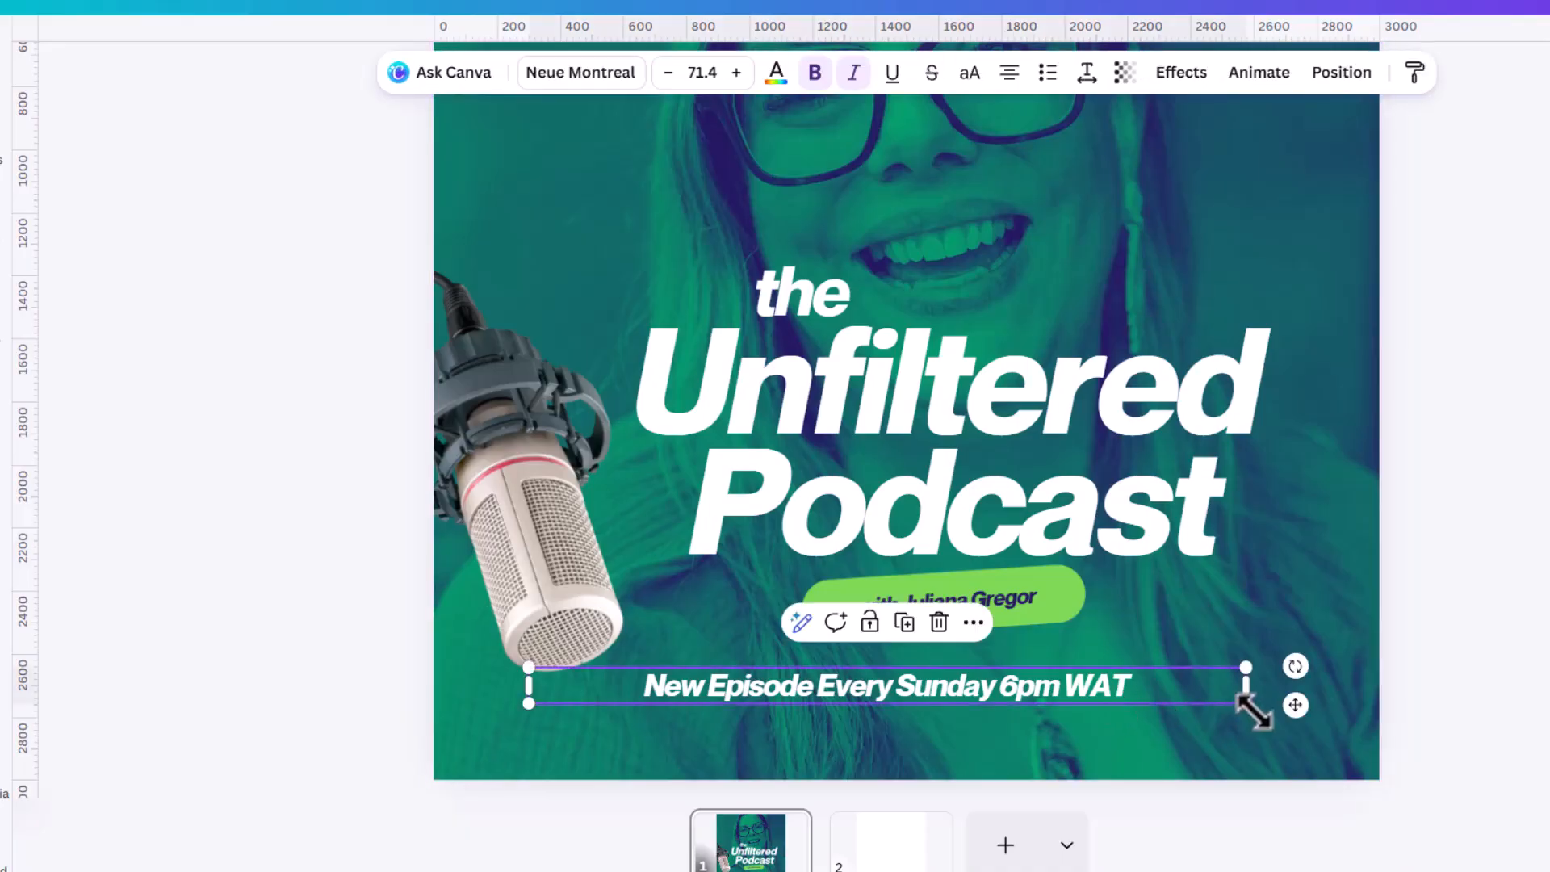
pyautogui.press('Escape')
pyautogui.click(1147, 691)
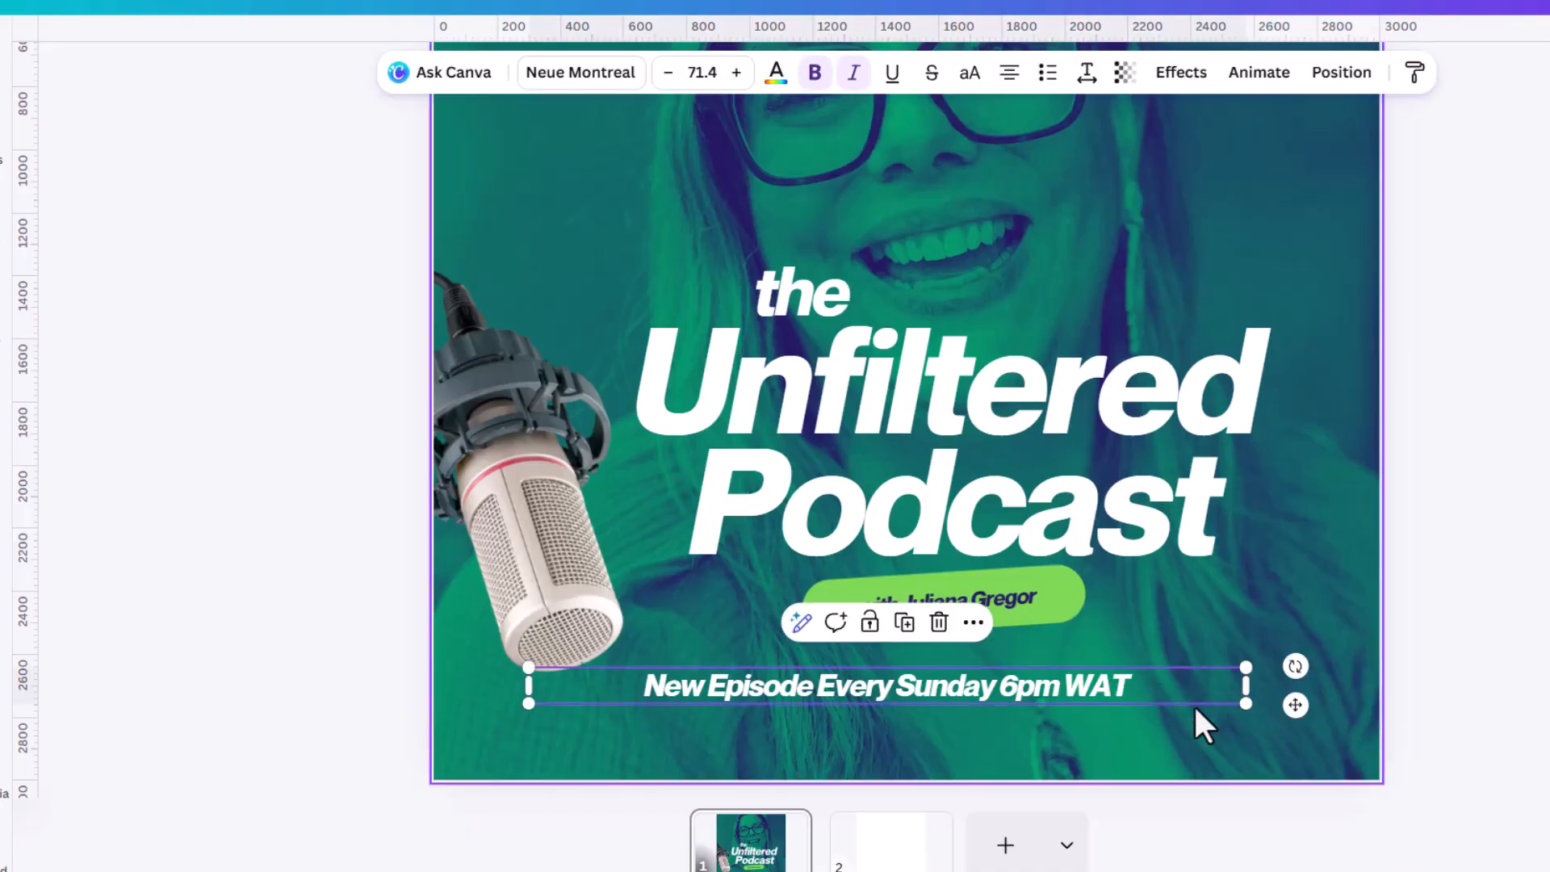
pyautogui.moveTo(1244, 702); pyautogui.dragTo(1140, 715)
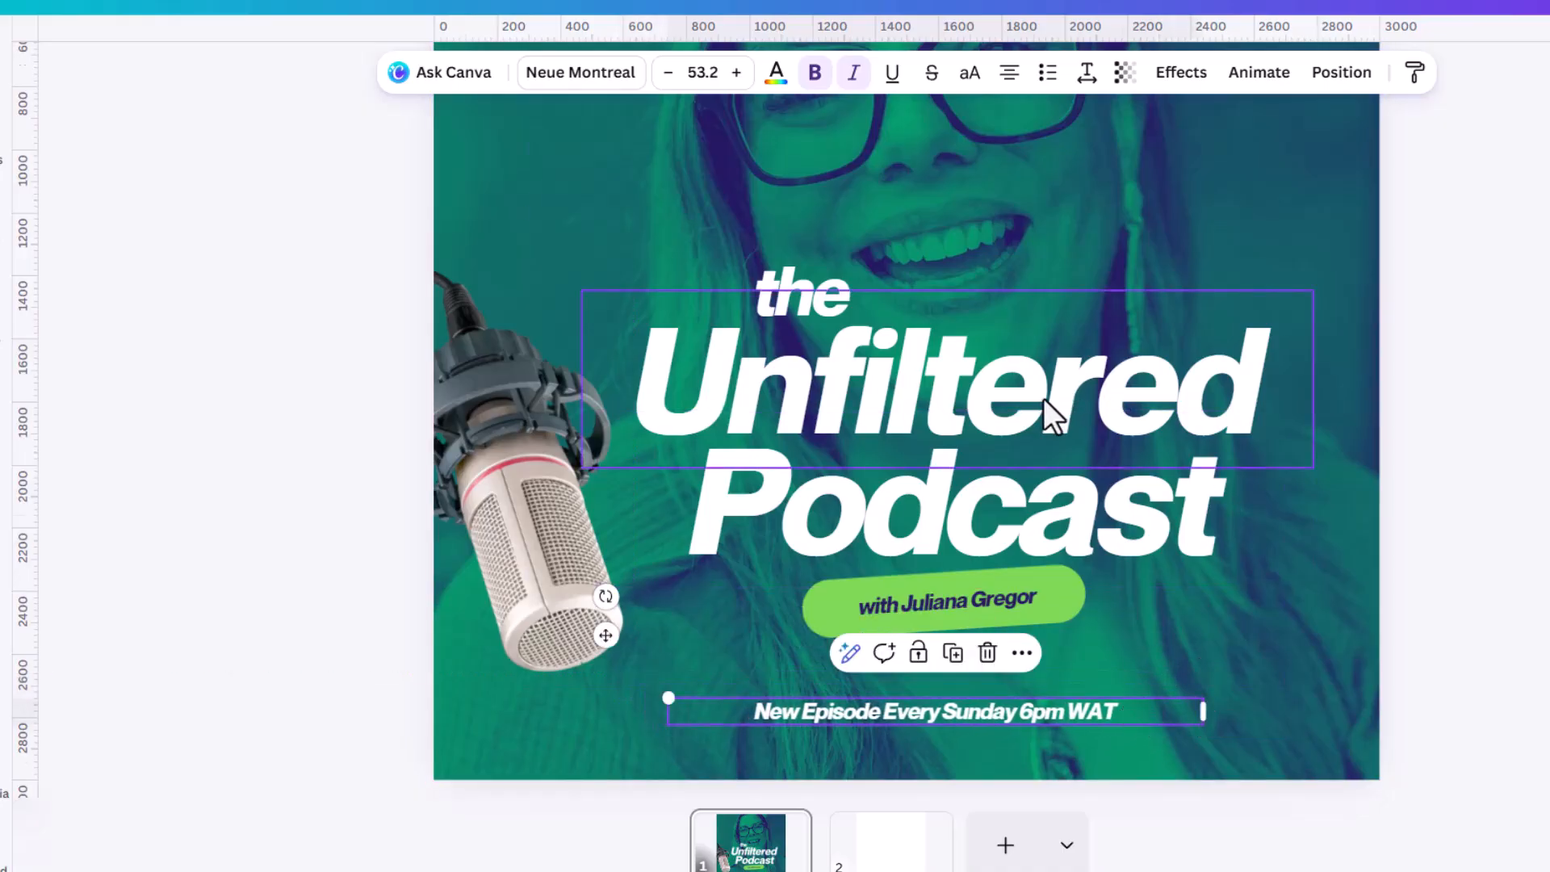
pyautogui.hotkey('ctrl', '-')
pyautogui.click(1277, 352)
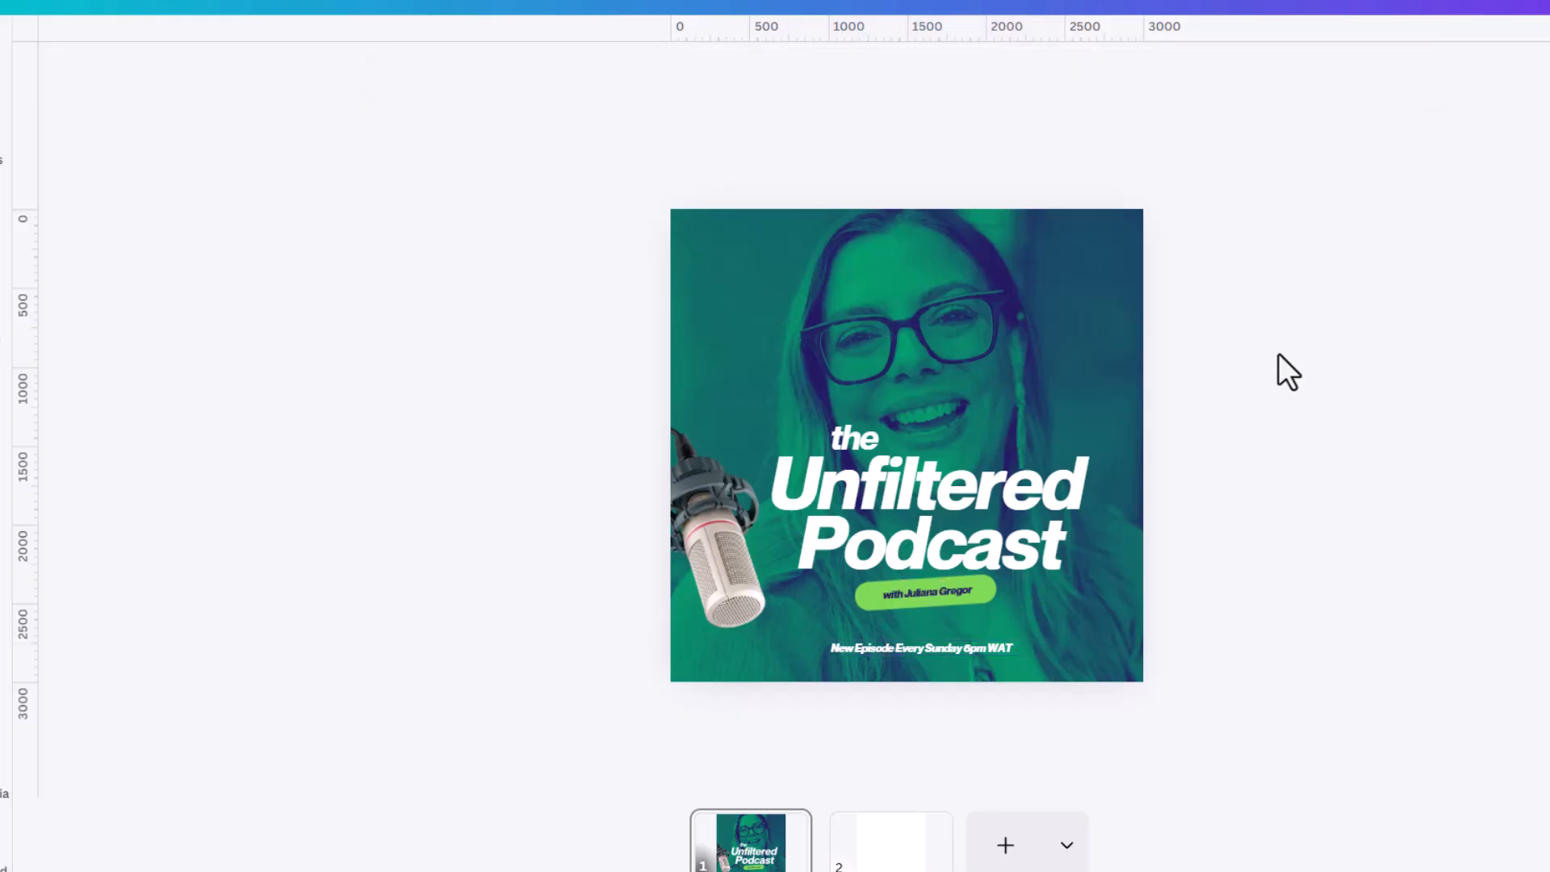
# Try centring "Unfiltered" and "Podcast" horizontally on the page.
pyautogui.click(1009, 481)
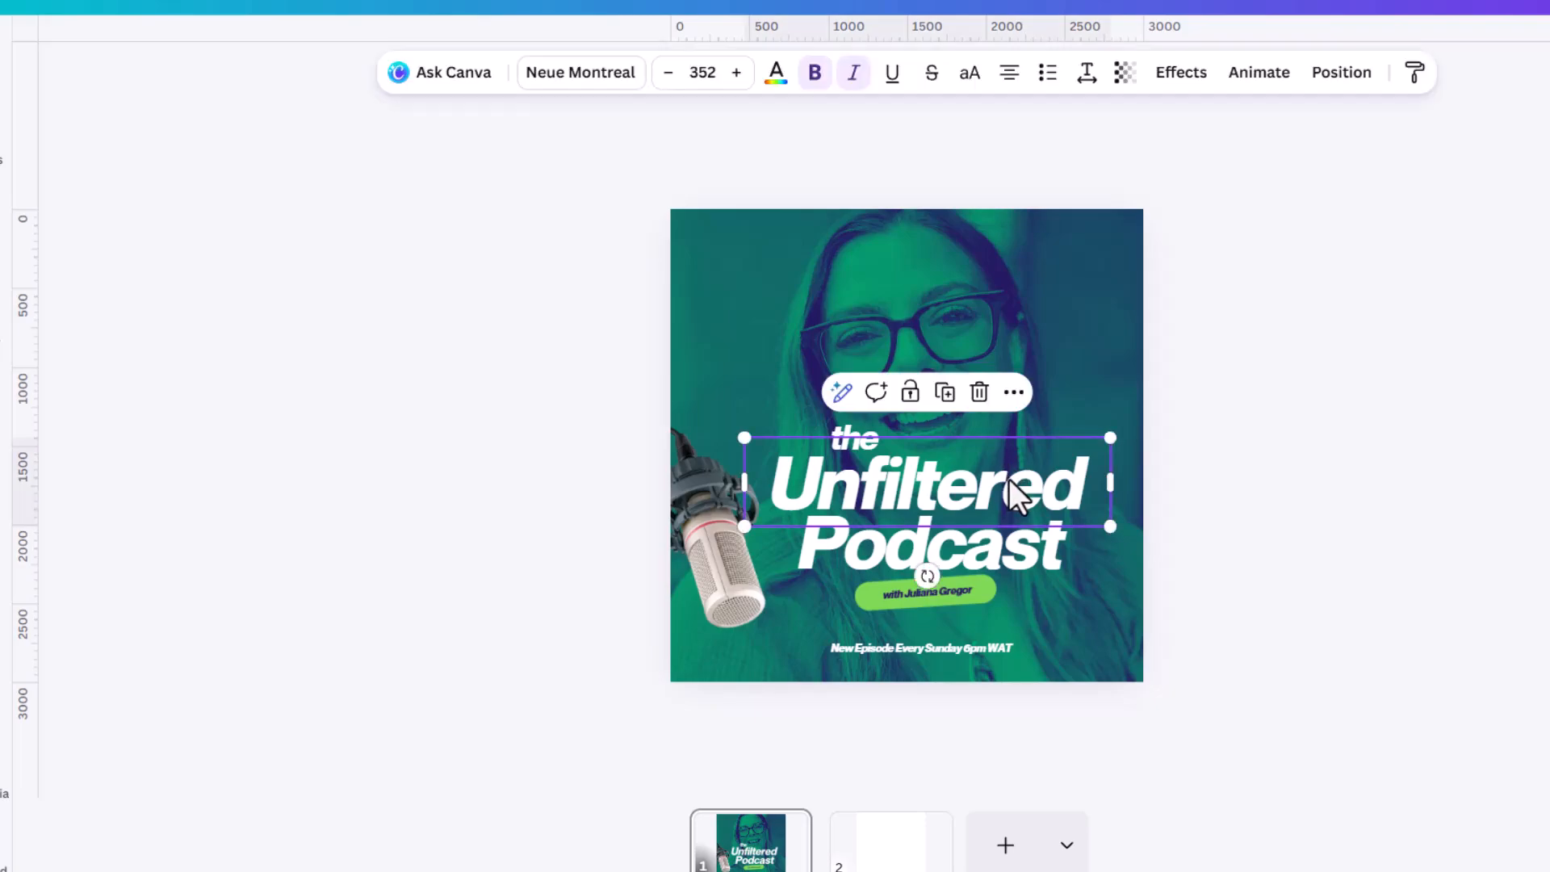
pyautogui.click(1342, 72)
pyautogui.click(255, 475)
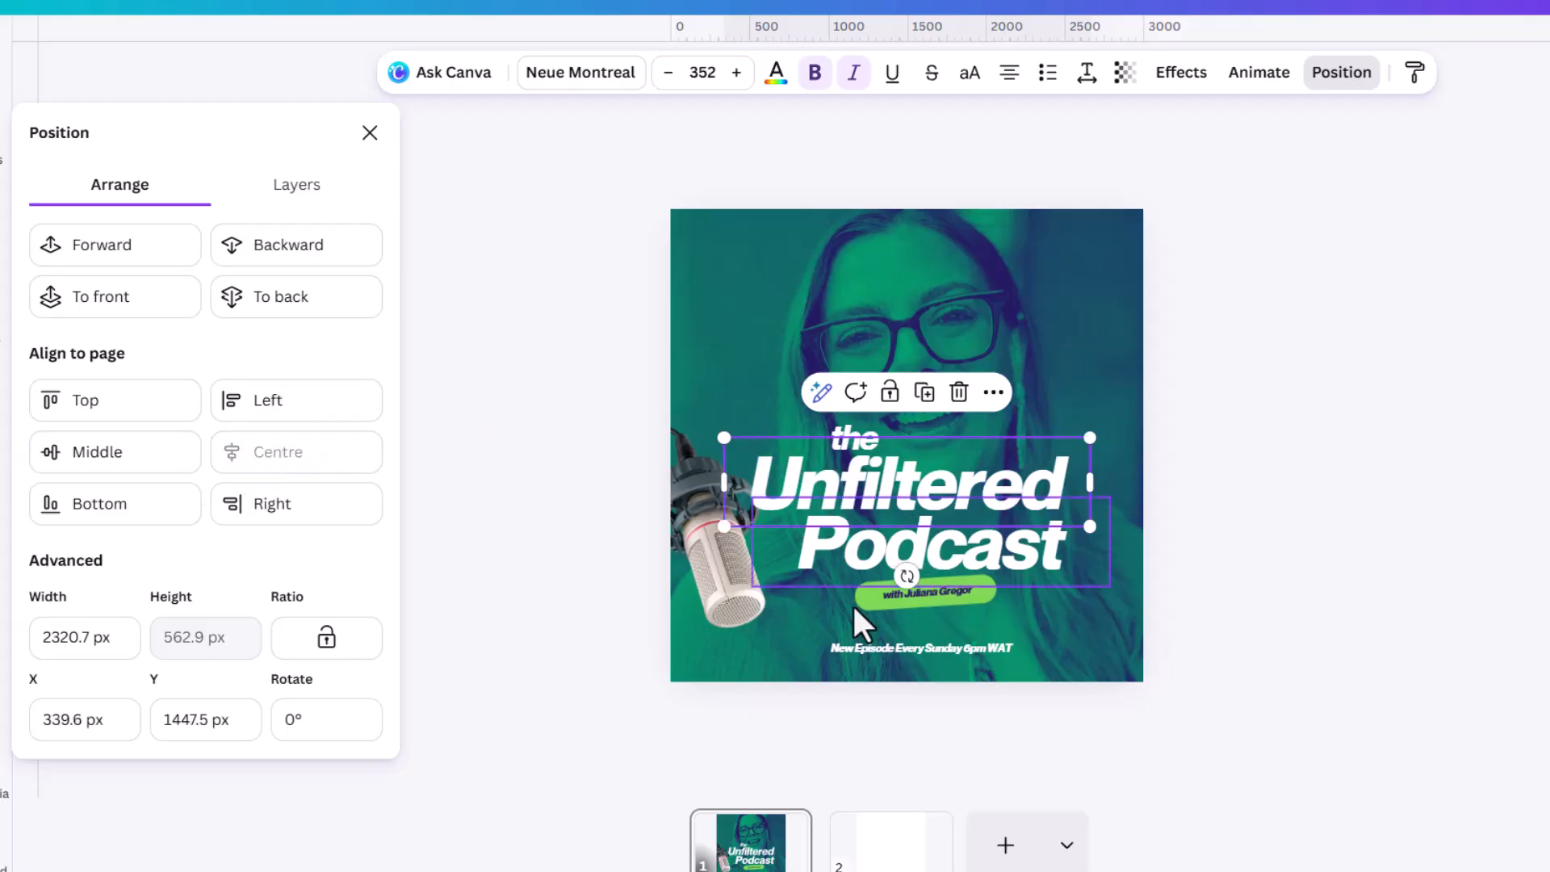
pyautogui.click(981, 567)
pyautogui.click(332, 517)
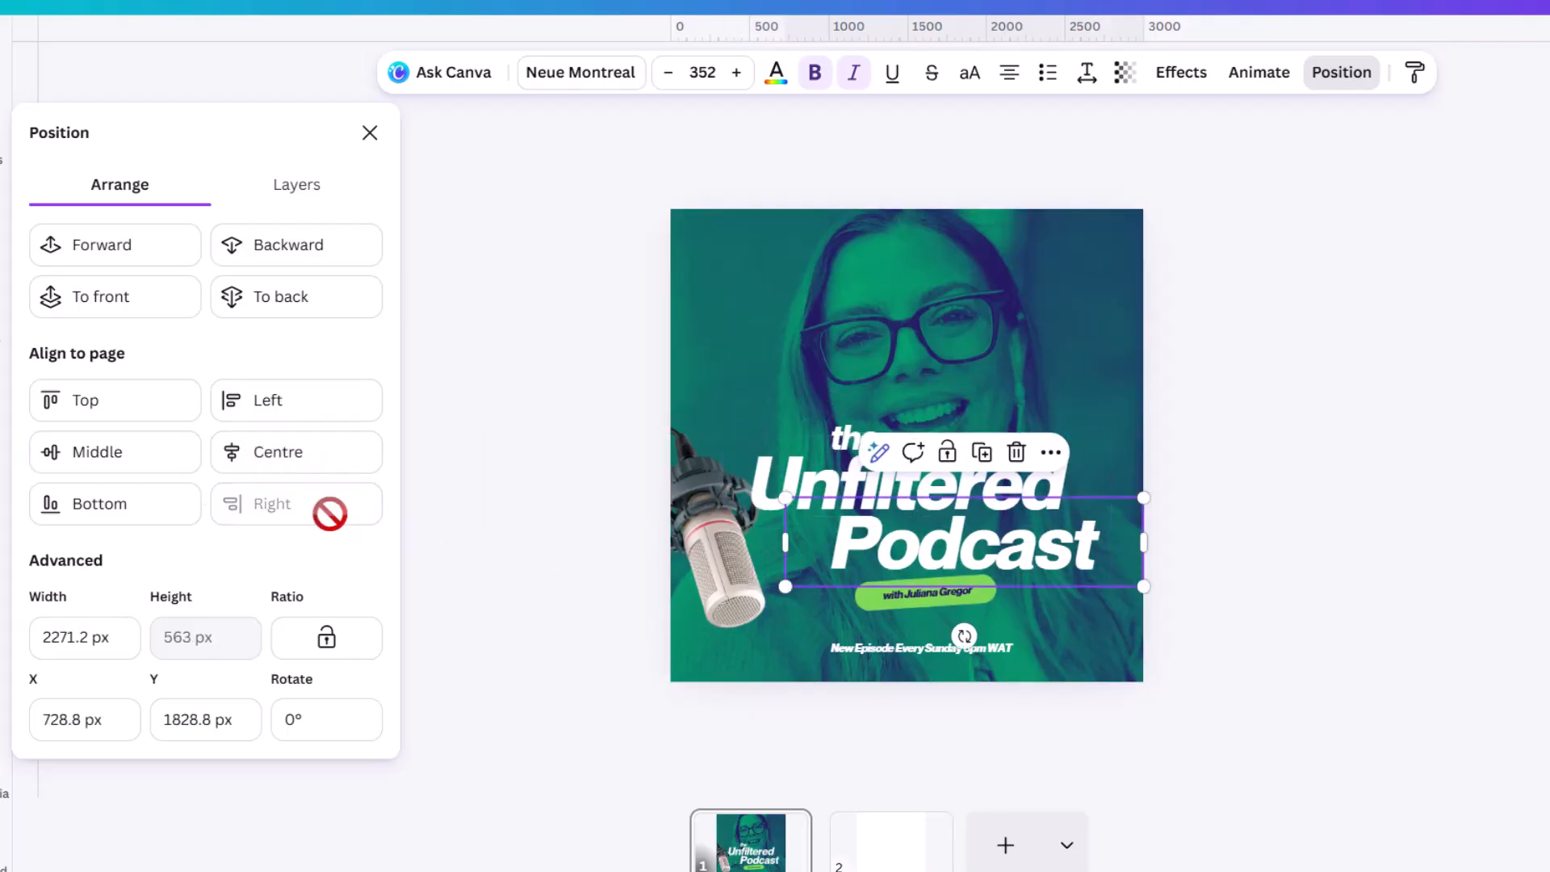
pyautogui.click(299, 475)
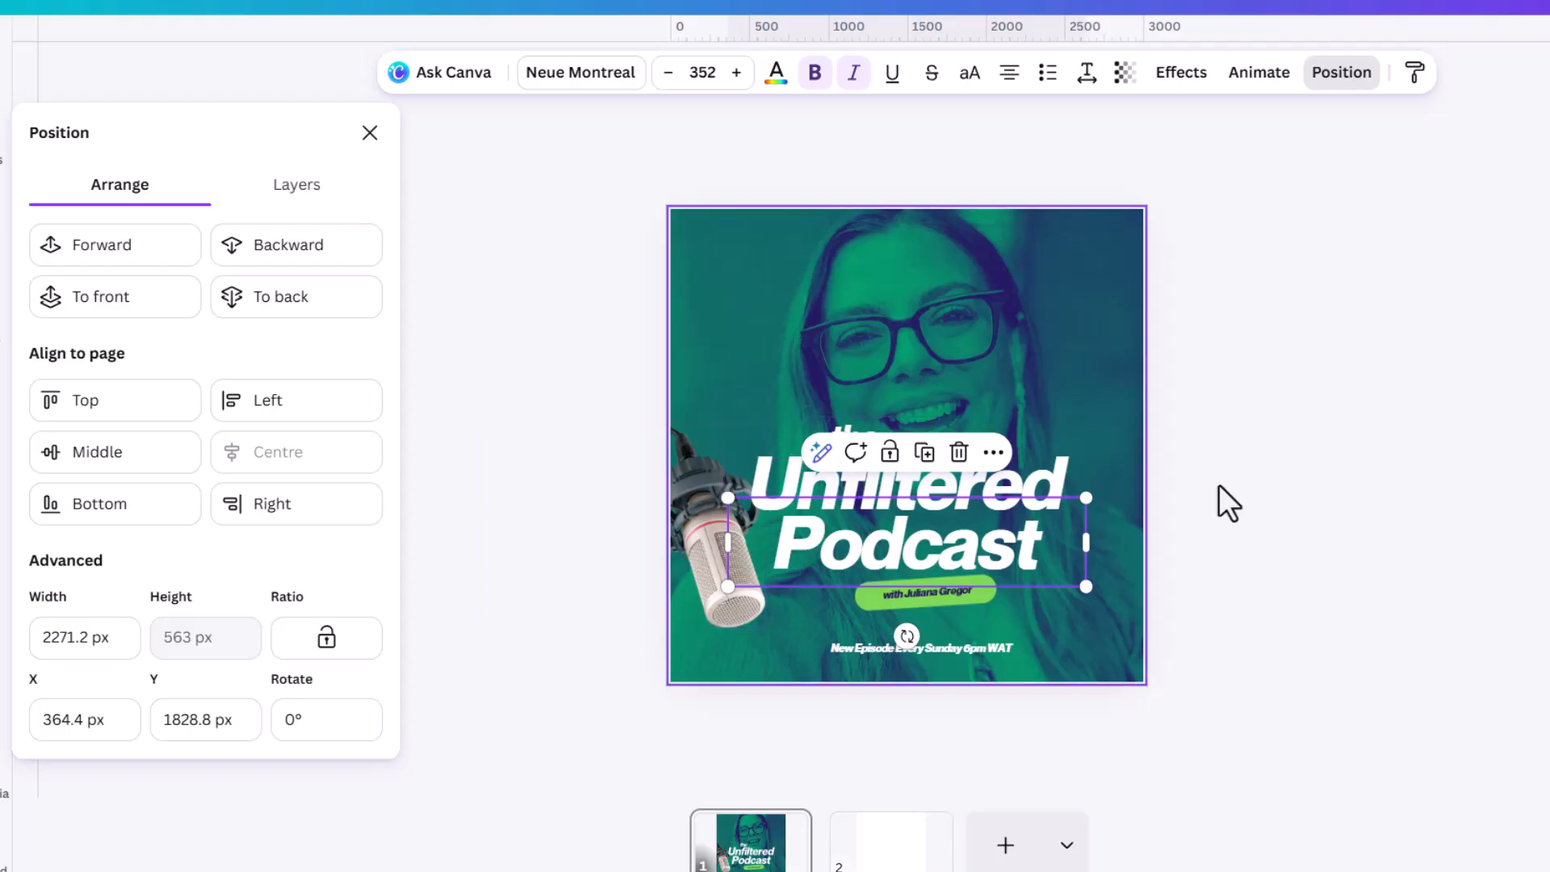
# Try scaling the microphone down slightly and moving it lower and further towards the page's left edge.
pyautogui.click(705, 565)
pyautogui.keyDown('ctrl'); pyautogui.scroll(3, 704, 560); pyautogui.keyUp('ctrl')
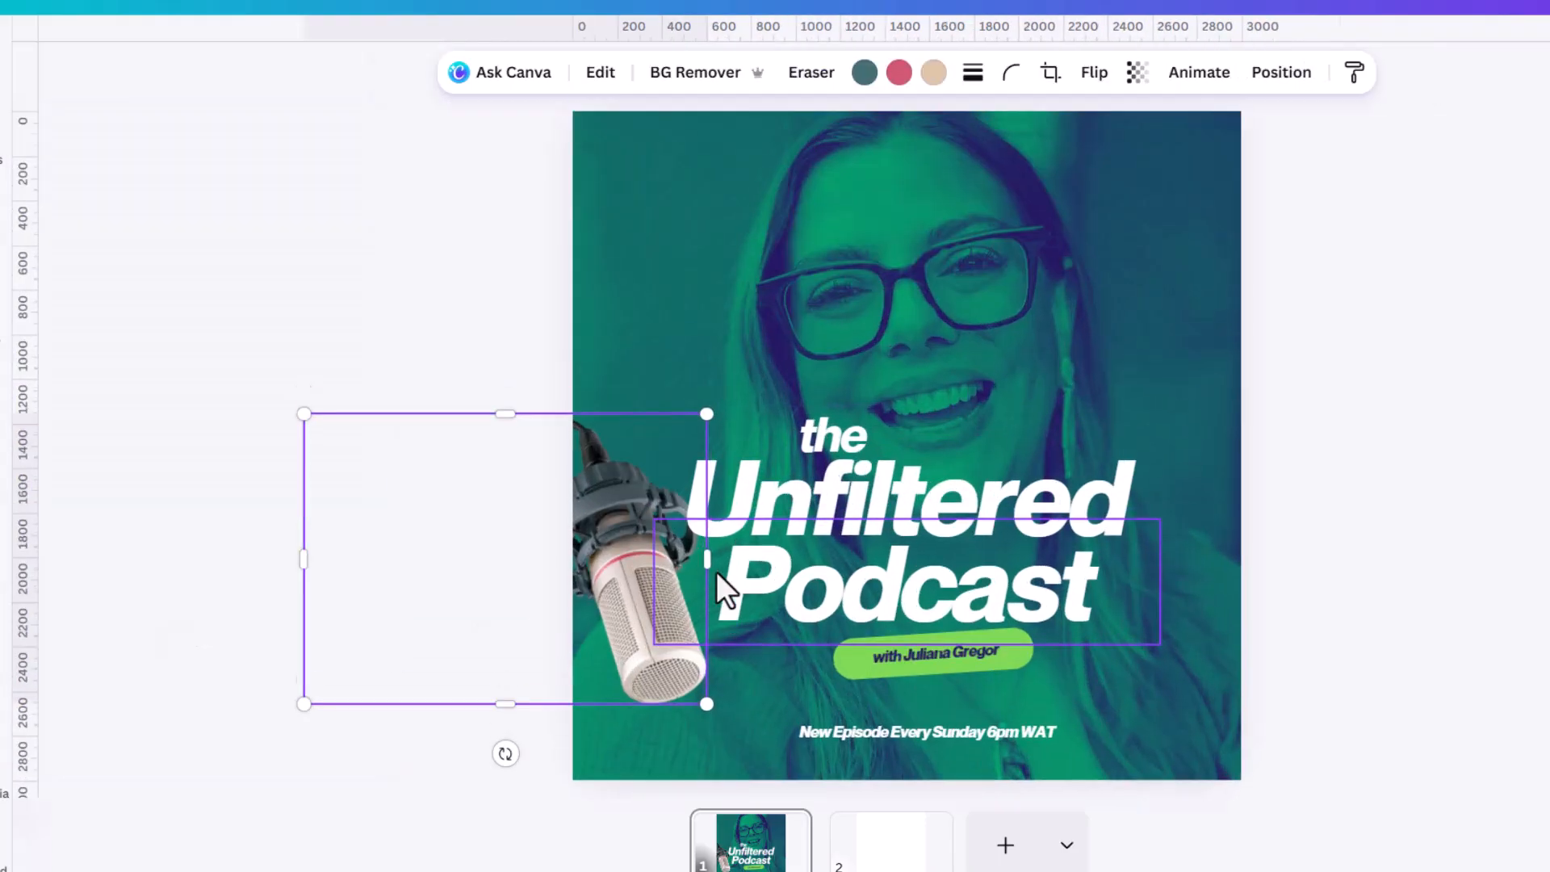
pyautogui.moveTo(707, 704); pyautogui.dragTo(694, 696)
pyautogui.moveTo(637, 628); pyautogui.dragTo(618, 642)
# Undo the microphone changes and the centring of the title words.
pyautogui.click(982, 495)
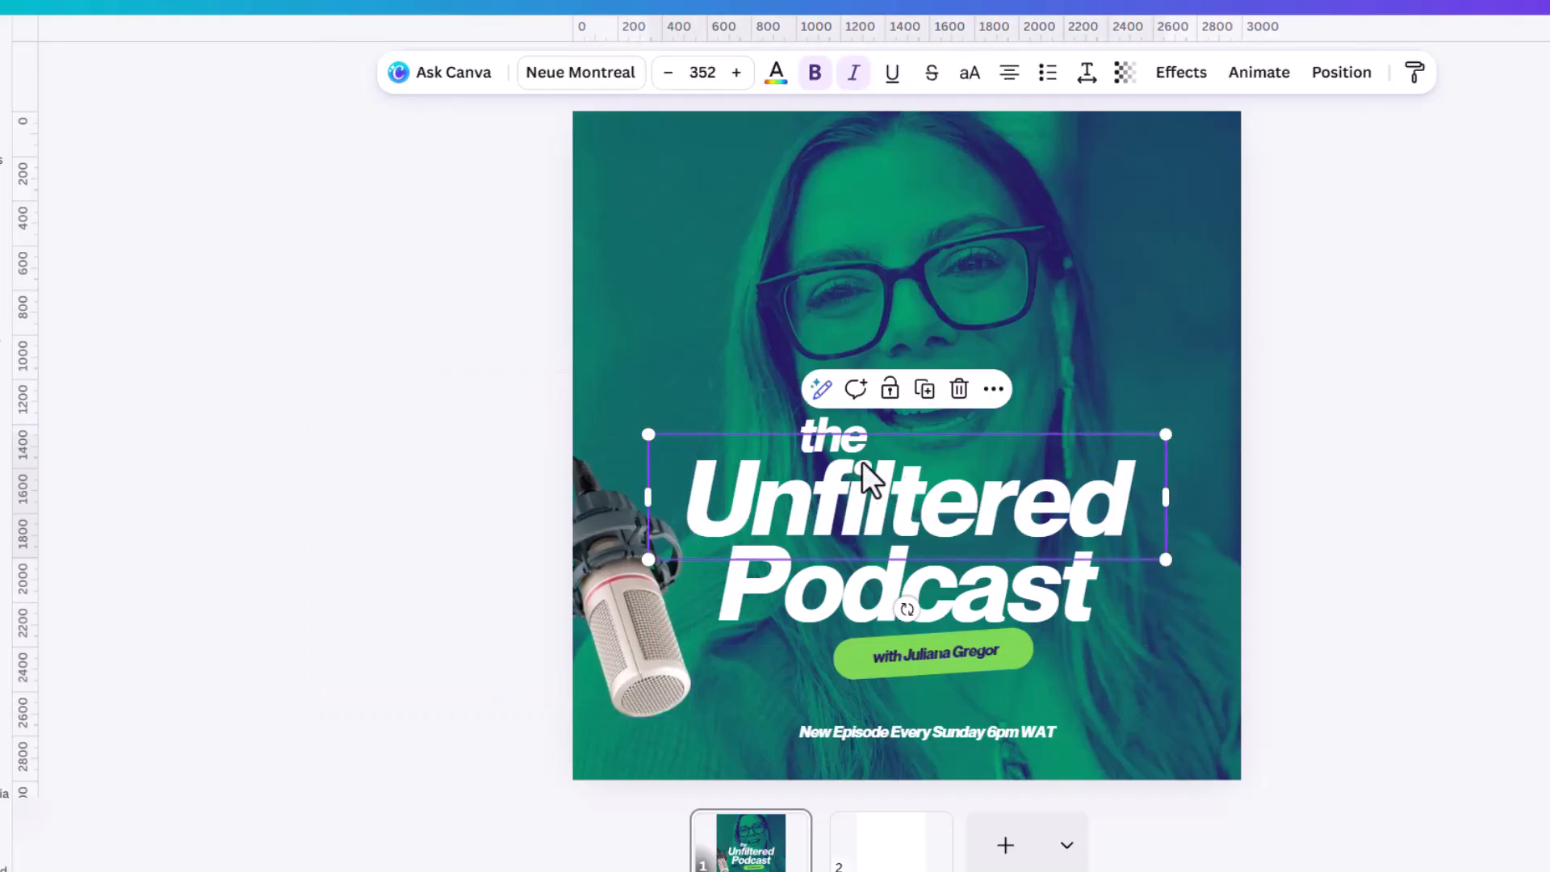
pyautogui.click(832, 425)
pyautogui.hotkey('ctrl', 'z')
pyautogui.hotkey('ctrl', 'z')
pyautogui.hotkey('ctrl', 'z')
pyautogui.hotkey('ctrl', 'z')
pyautogui.hotkey('ctrl', 'z')
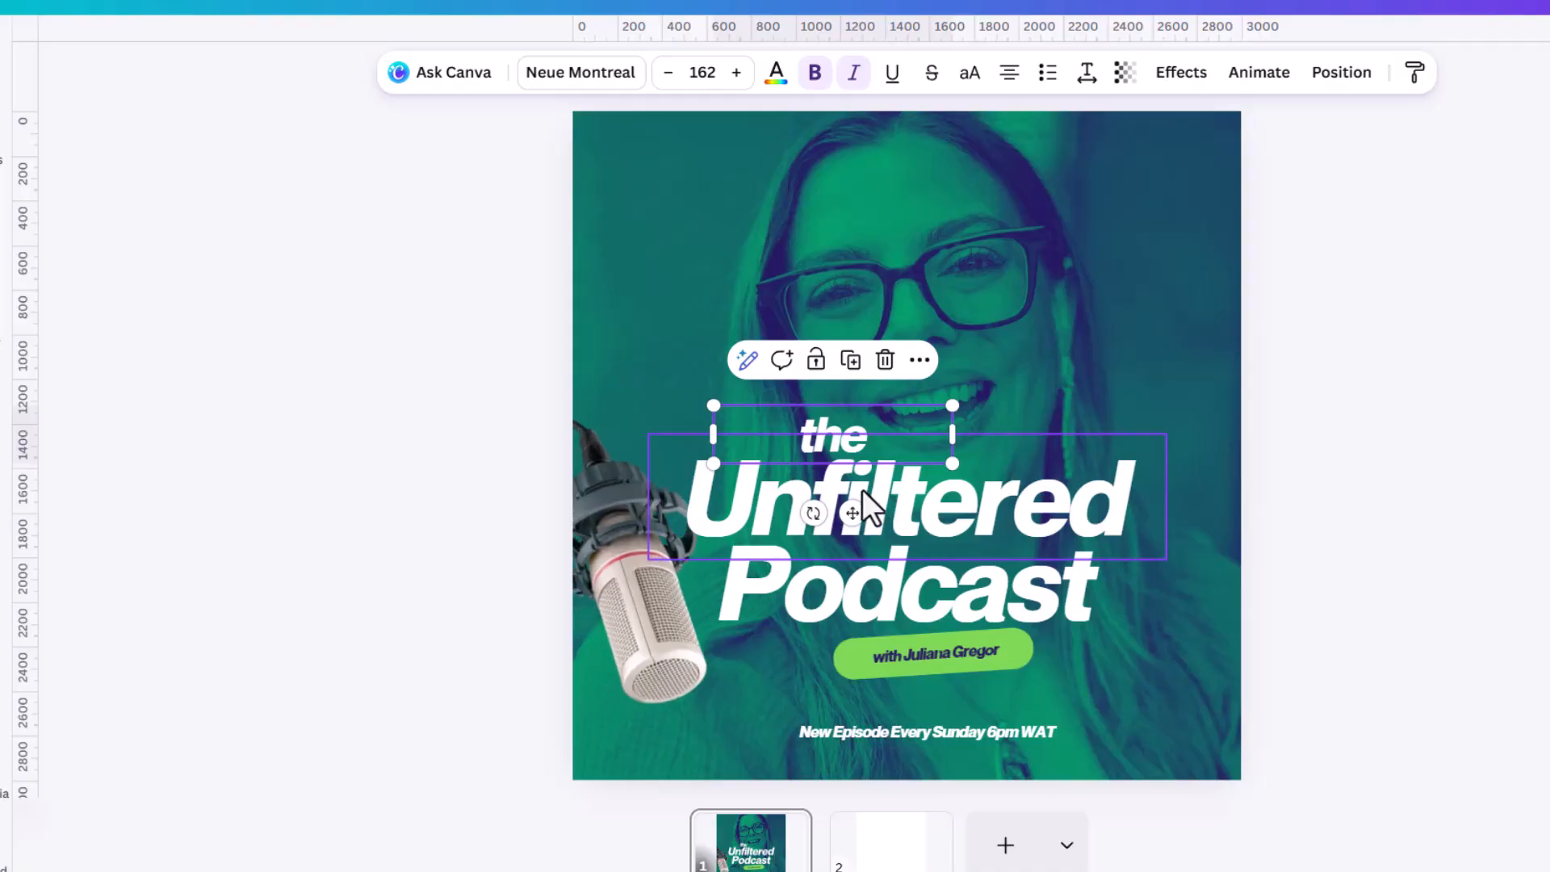
pyautogui.click(1353, 555)
# Raise the microphone slightly and shift "Podcast" a little to the left beneath "Unfiltered".
pyautogui.moveTo(609, 640); pyautogui.dragTo(638, 589)
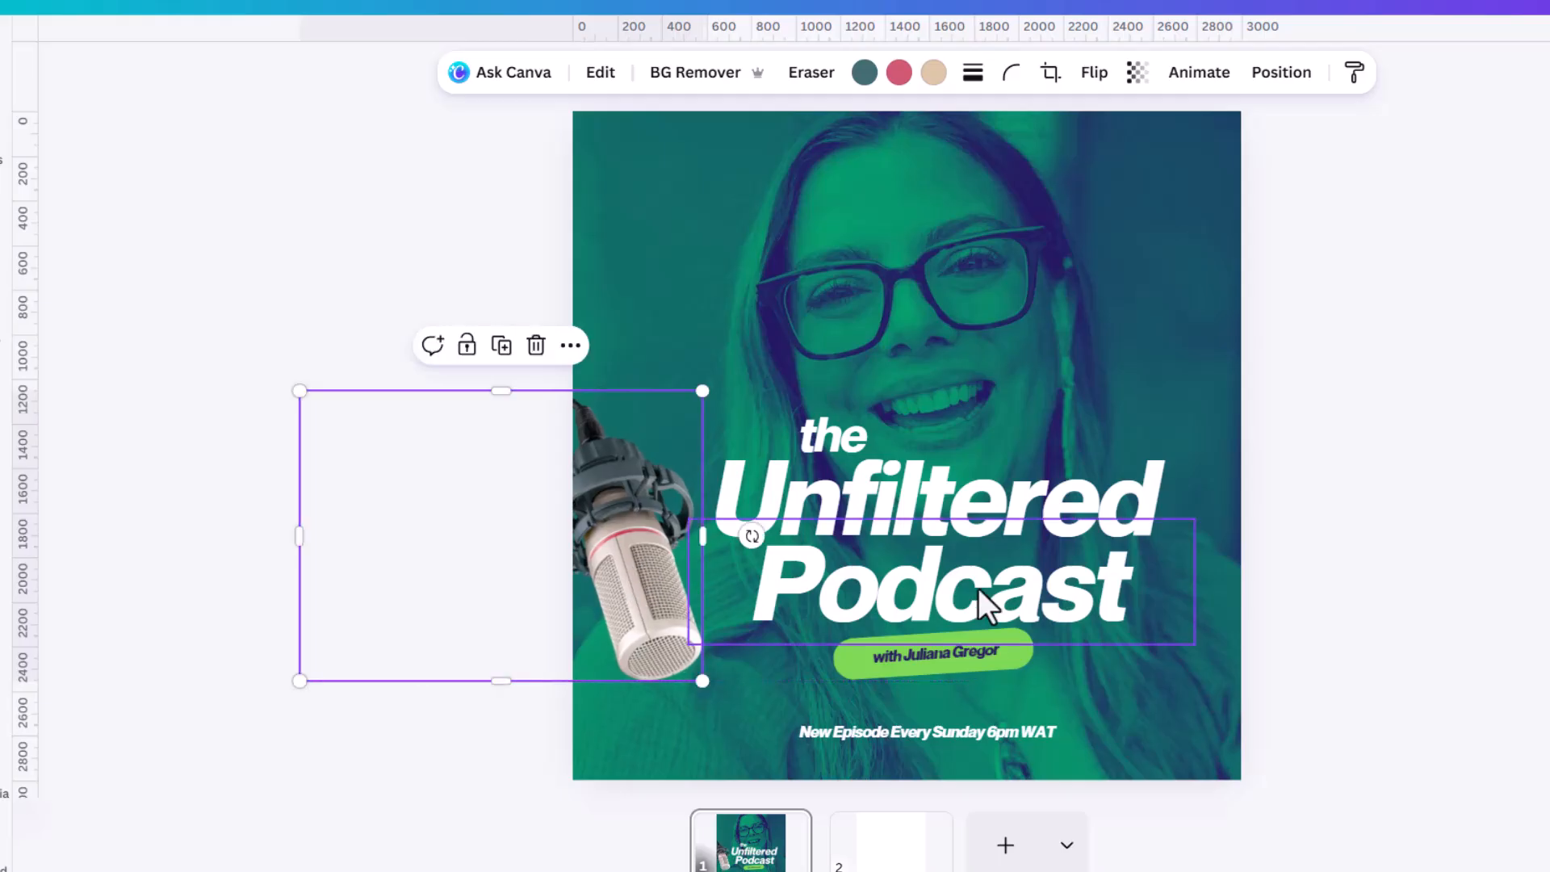
pyautogui.click(1069, 595)
pyautogui.moveTo(1069, 595); pyautogui.dragTo(1045, 569)
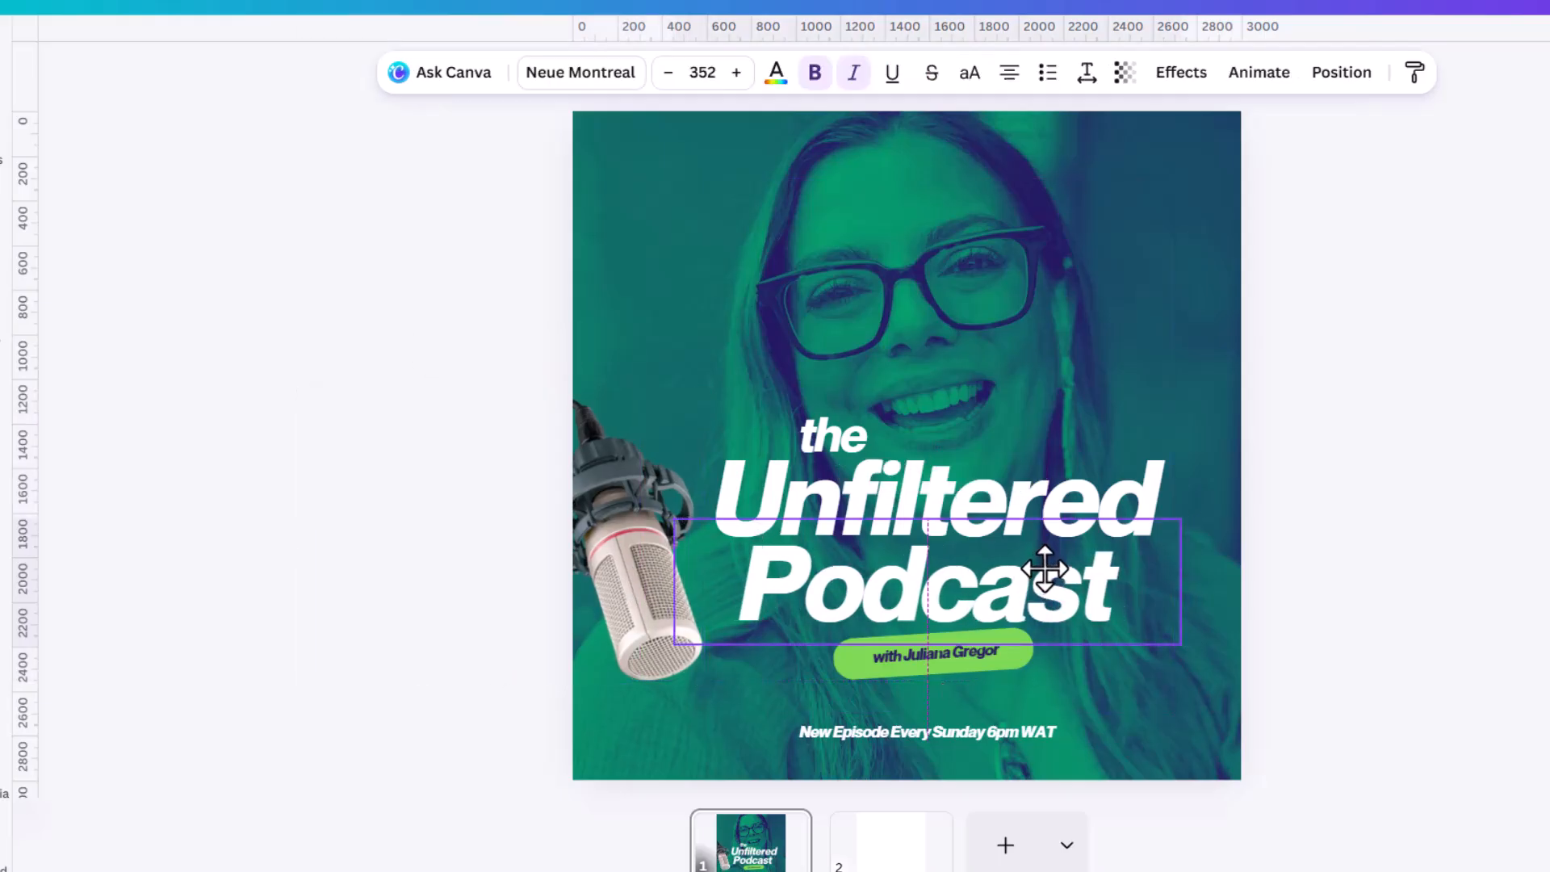
pyautogui.click(1378, 555)
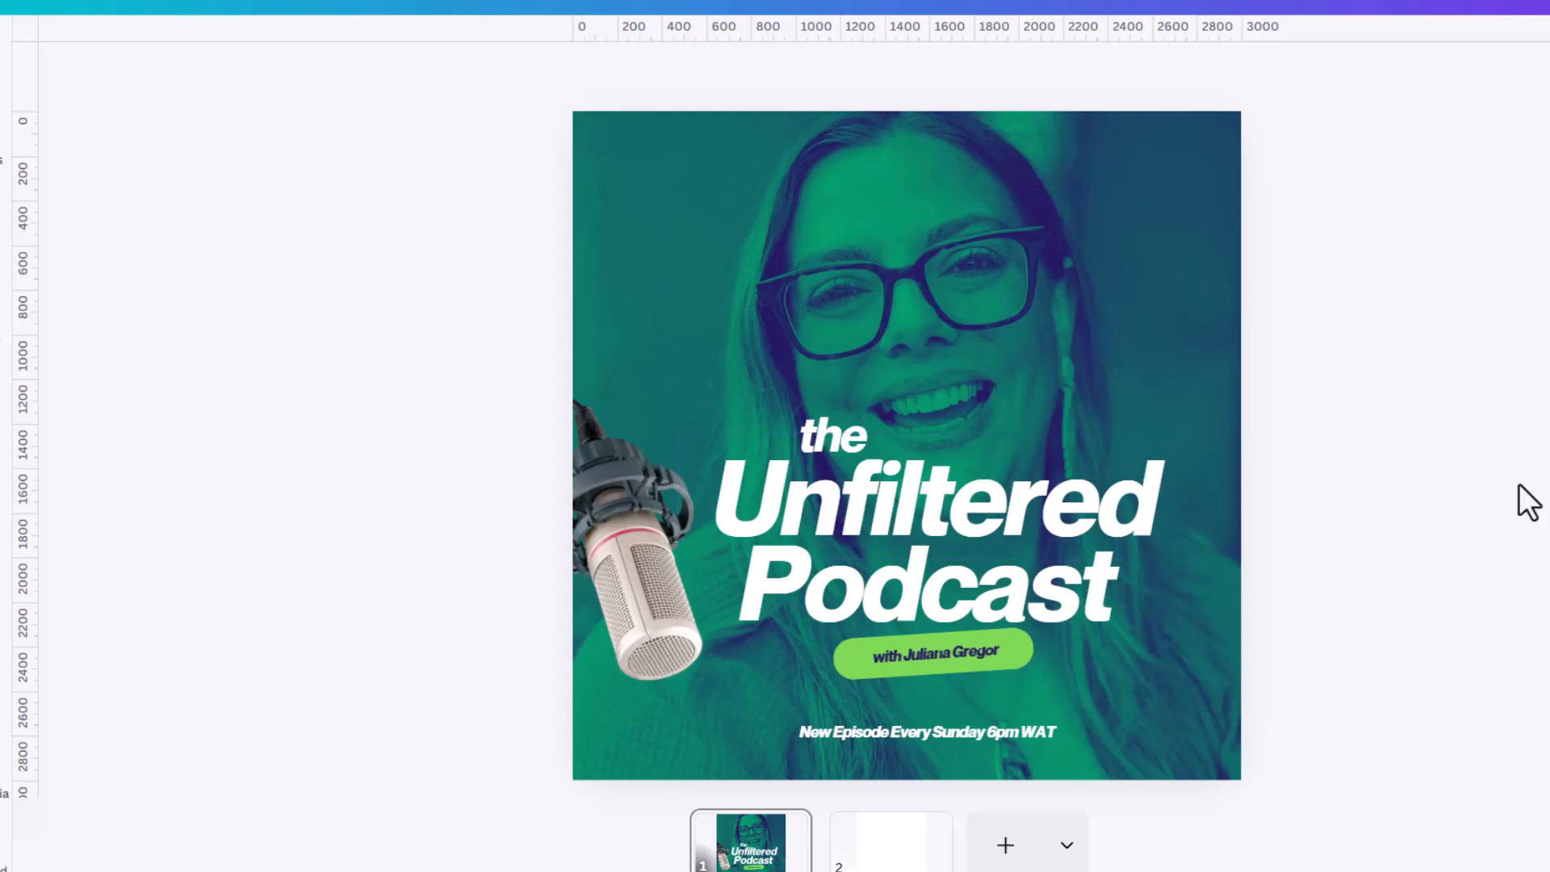
# Enlarge the grouped host-name label until its text is size 65 and centre it beneath "Podcast".
pyautogui.scroll(3, 935, 654)
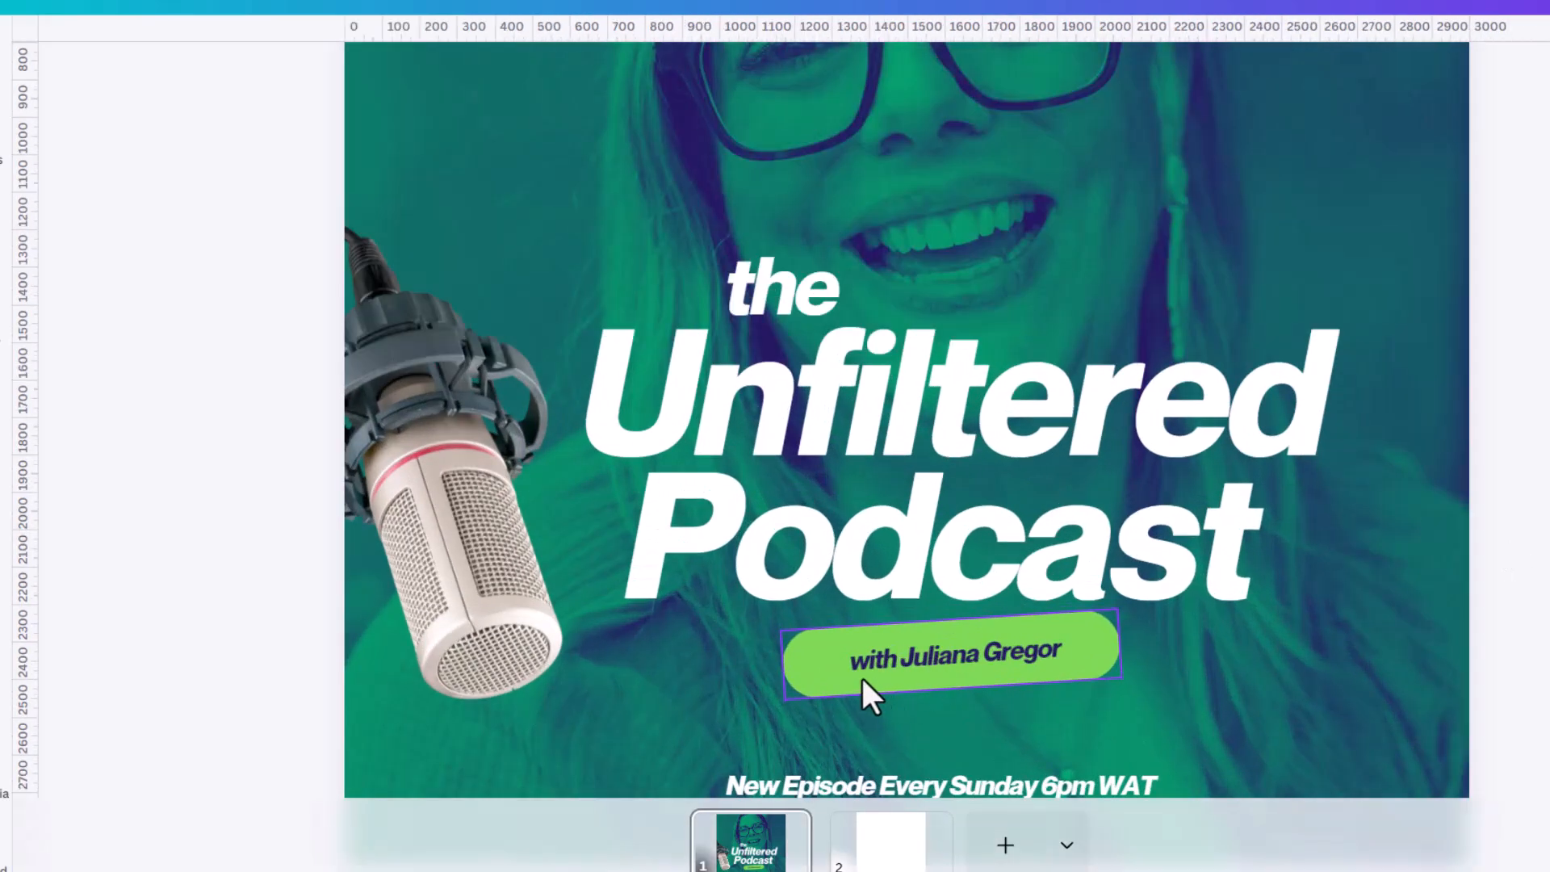
pyautogui.click(889, 670)
pyautogui.moveTo(1123, 681)
pyautogui.mouseDown()
pyautogui.moveTo(1166, 678)
pyautogui.moveTo(1153, 684)
pyautogui.mouseUp()
pyautogui.moveTo(1074, 651); pyautogui.dragTo(1065, 652)
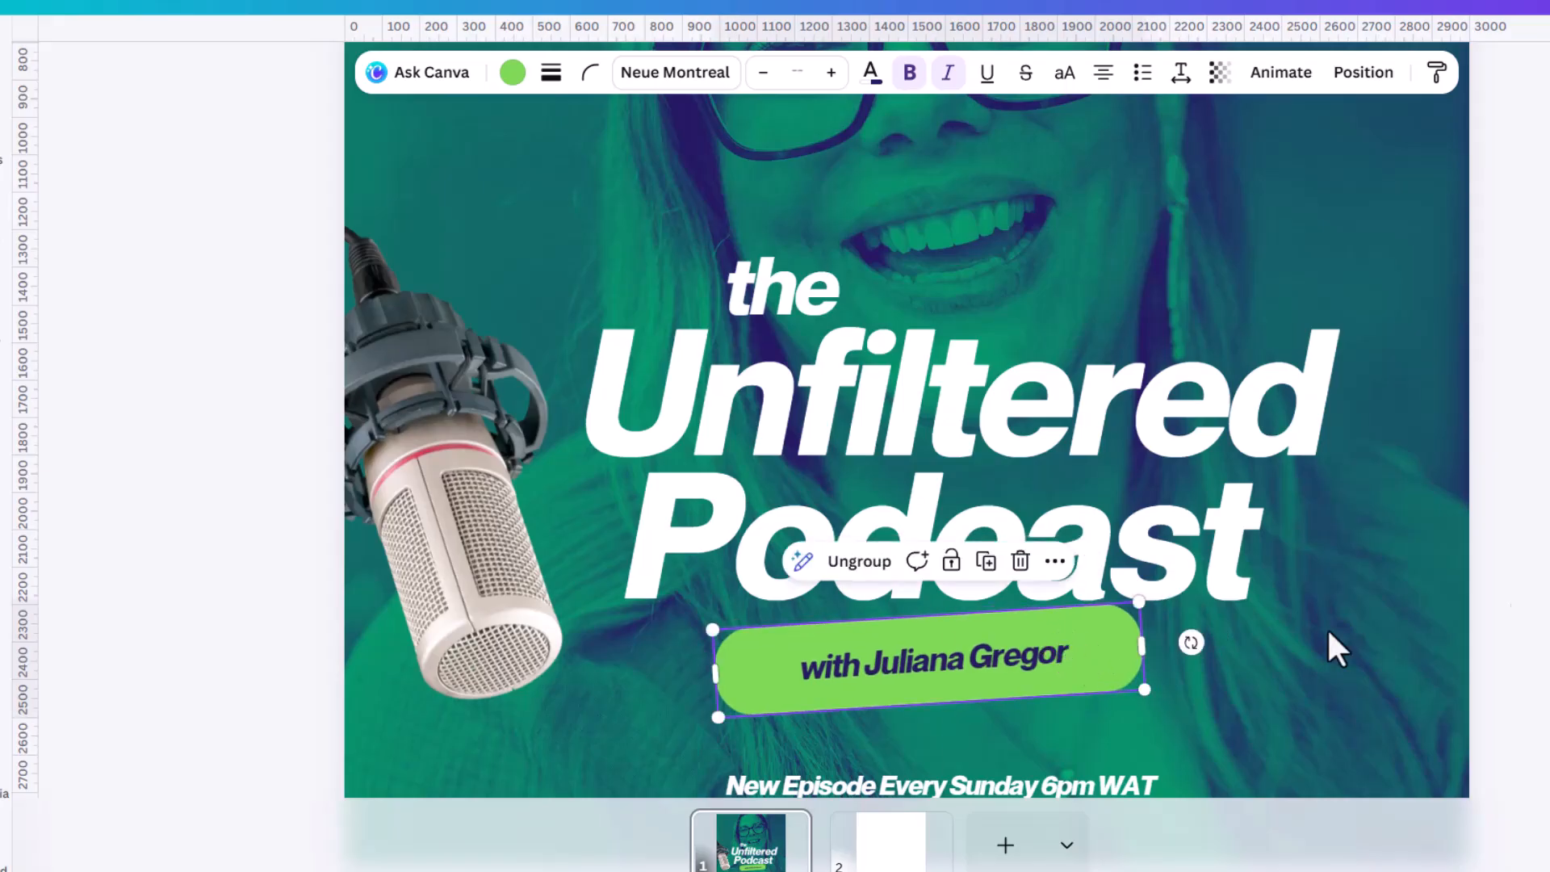
pyautogui.click(1301, 607)
# Set the corner rounding of the grouped host-name label to 100.
pyautogui.click(1089, 653)
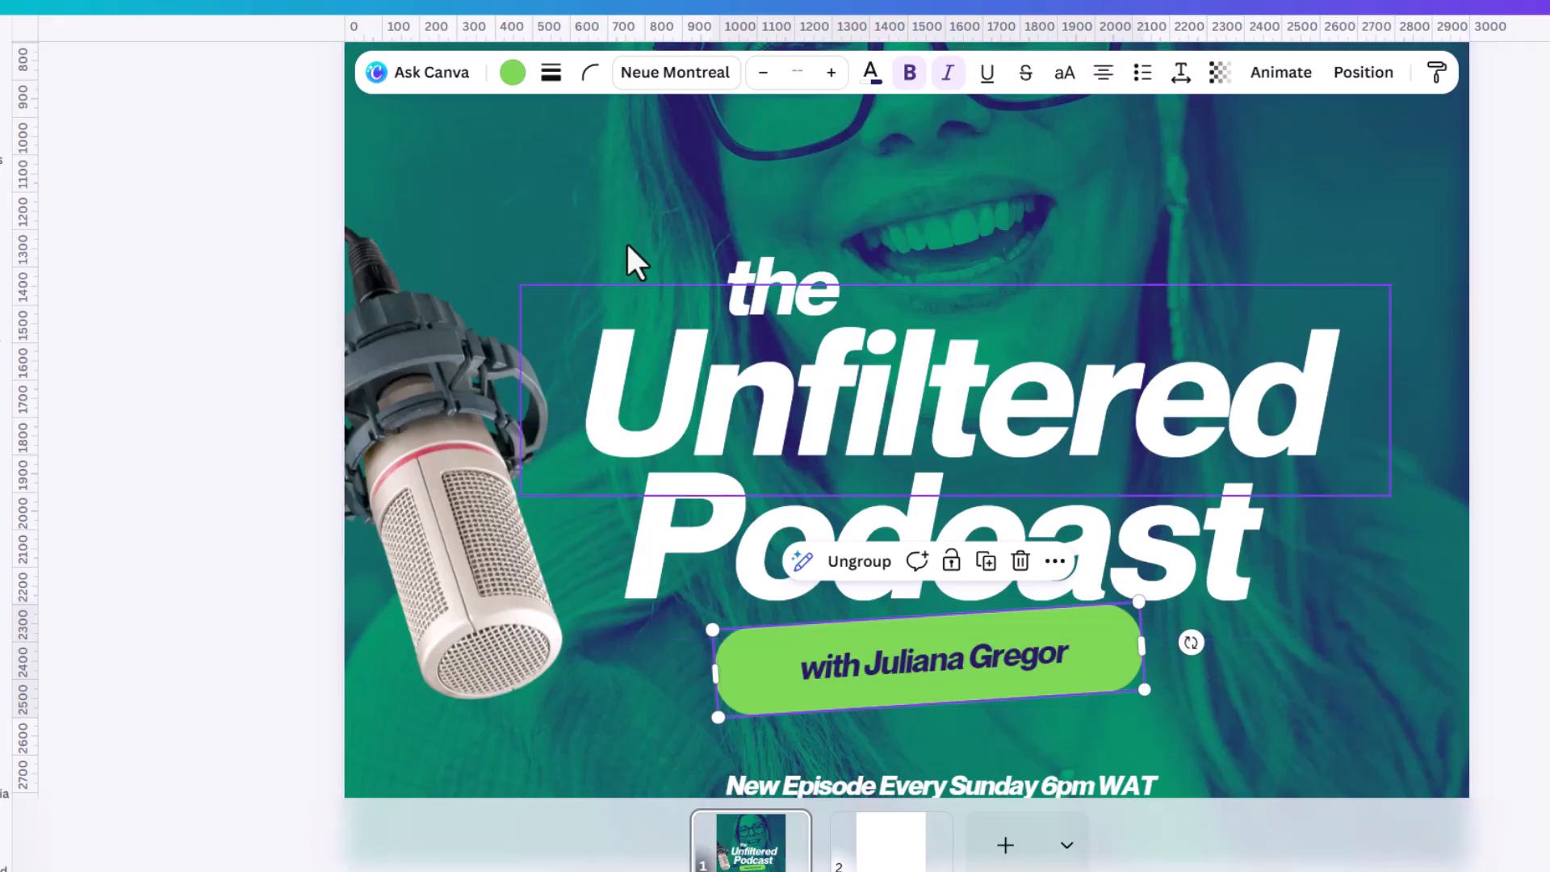
pyautogui.click(590, 74)
pyautogui.moveTo(634, 162); pyautogui.dragTo(816, 163)
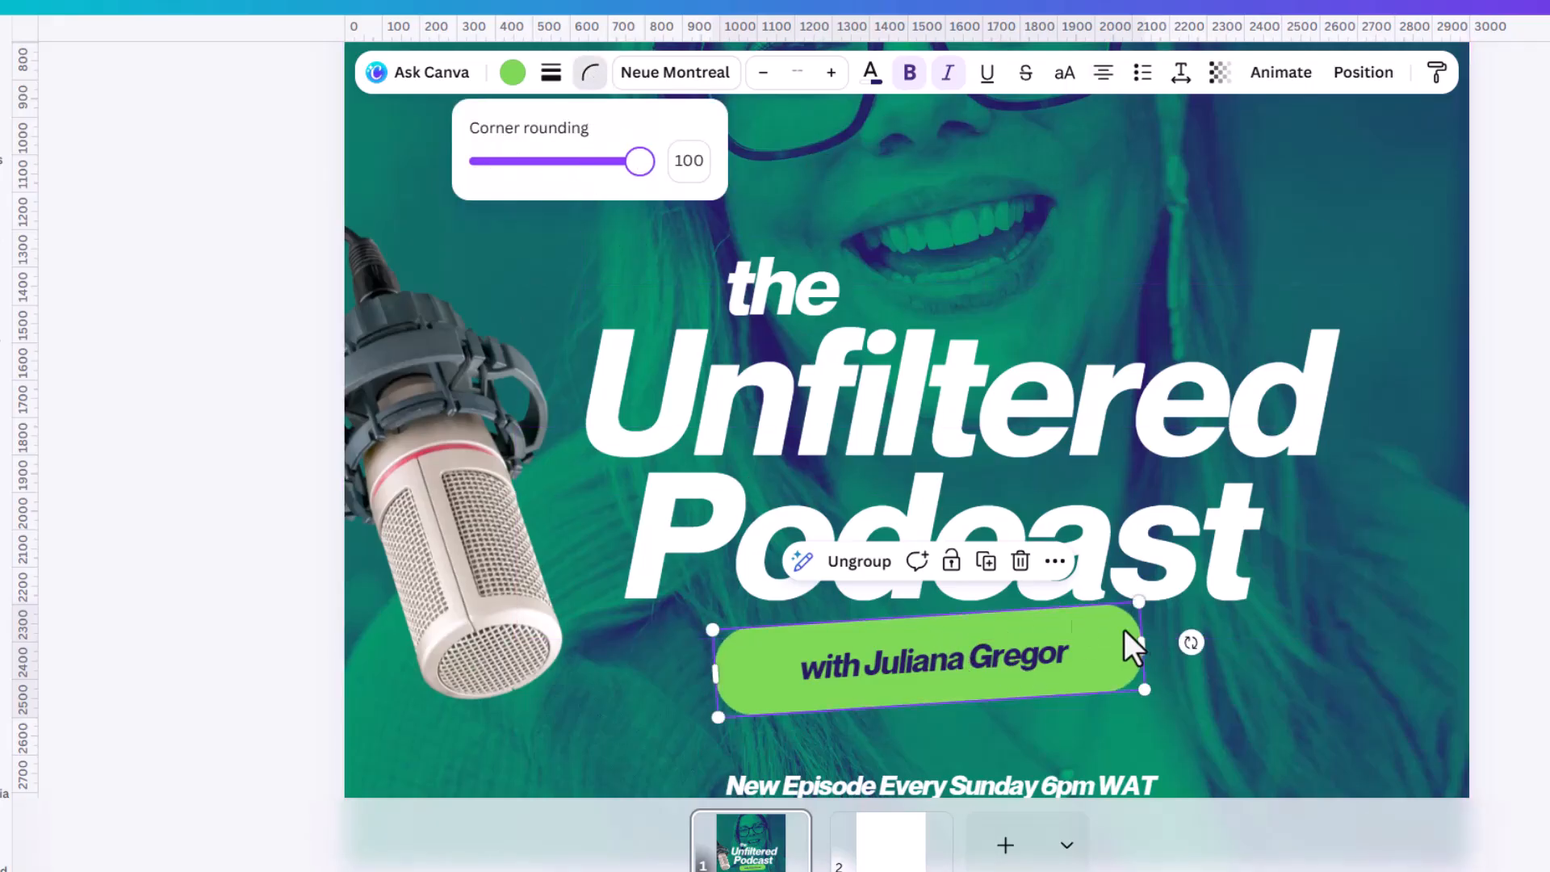
# Ungroup the host-name text from its green label and select only the label shape.
pyautogui.click(1033, 637)
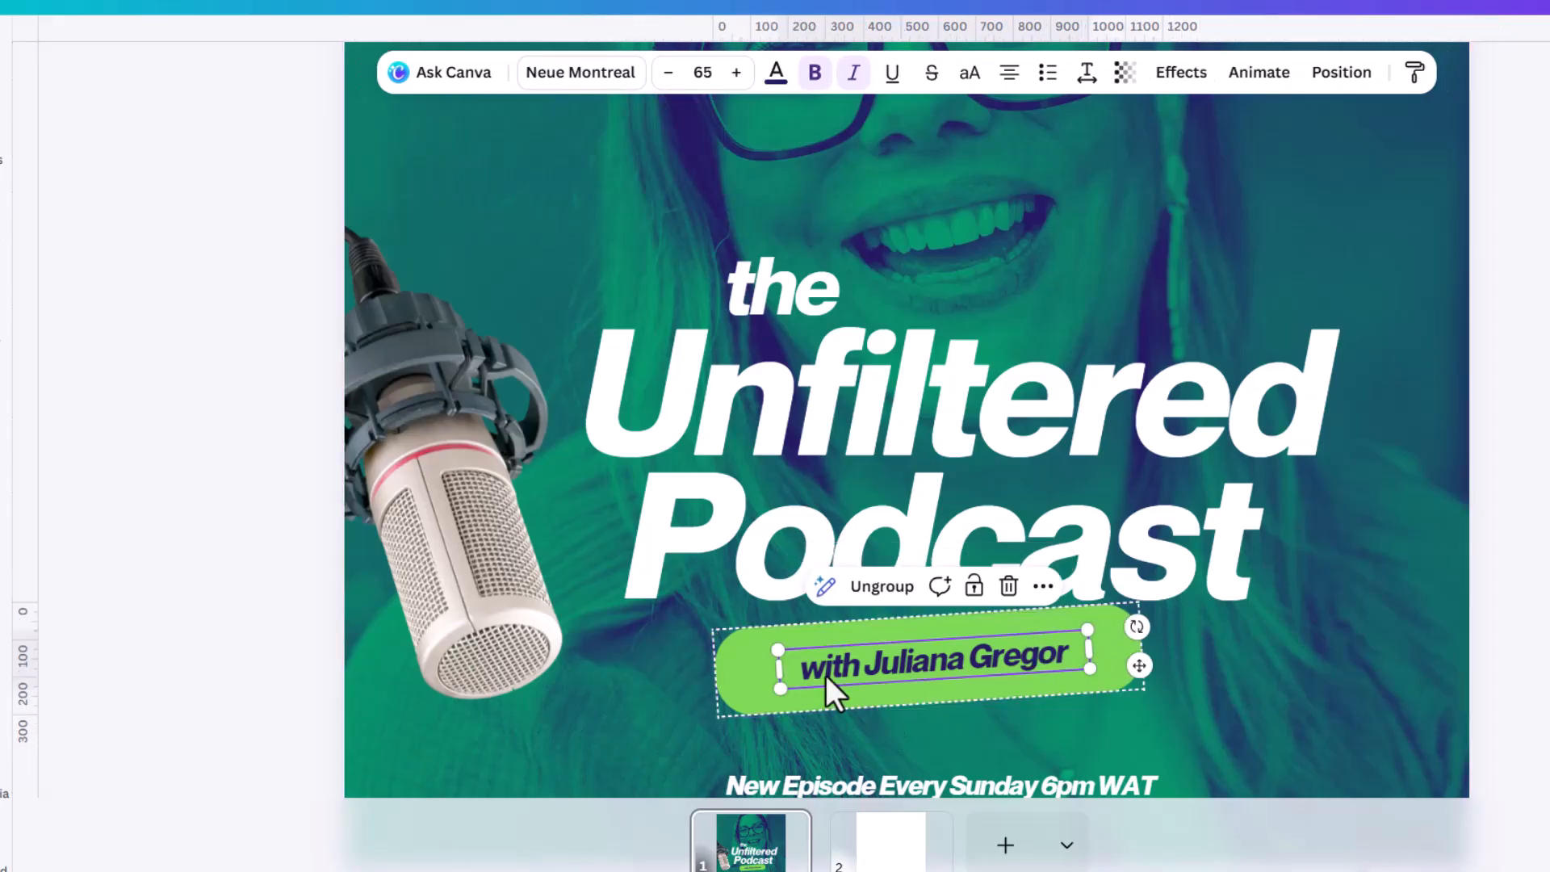
pyautogui.click(881, 586)
pyautogui.click(932, 633)
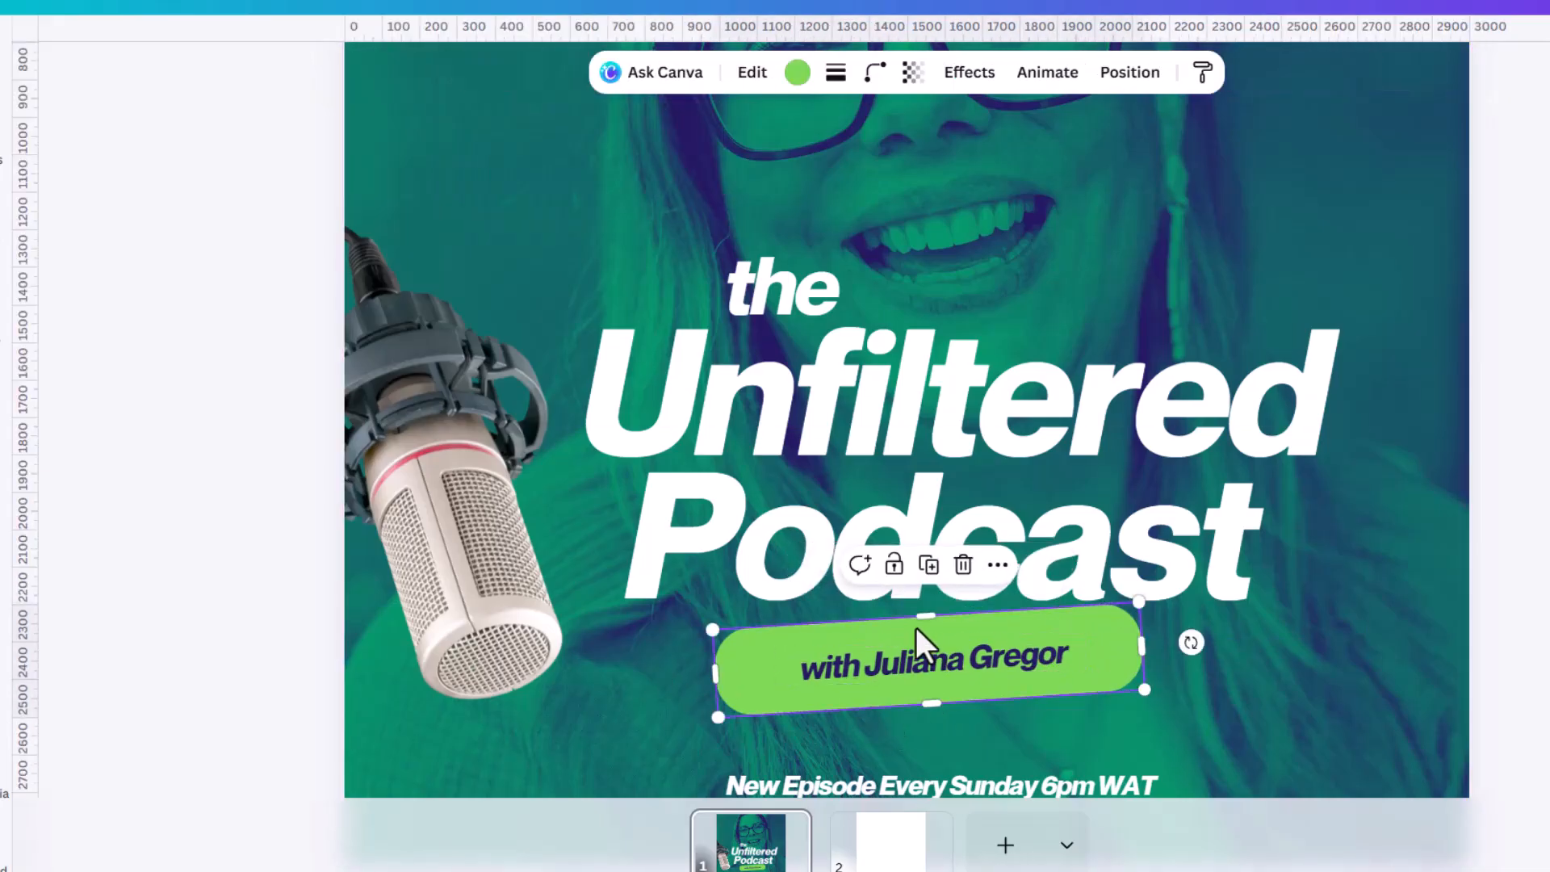
# Reduce the green label shape's height slightly and scale the host-name text inside it down to size 60.4.
pyautogui.moveTo(926, 615); pyautogui.dragTo(926, 619)
pyautogui.moveTo(925, 618); pyautogui.dragTo(927, 619)
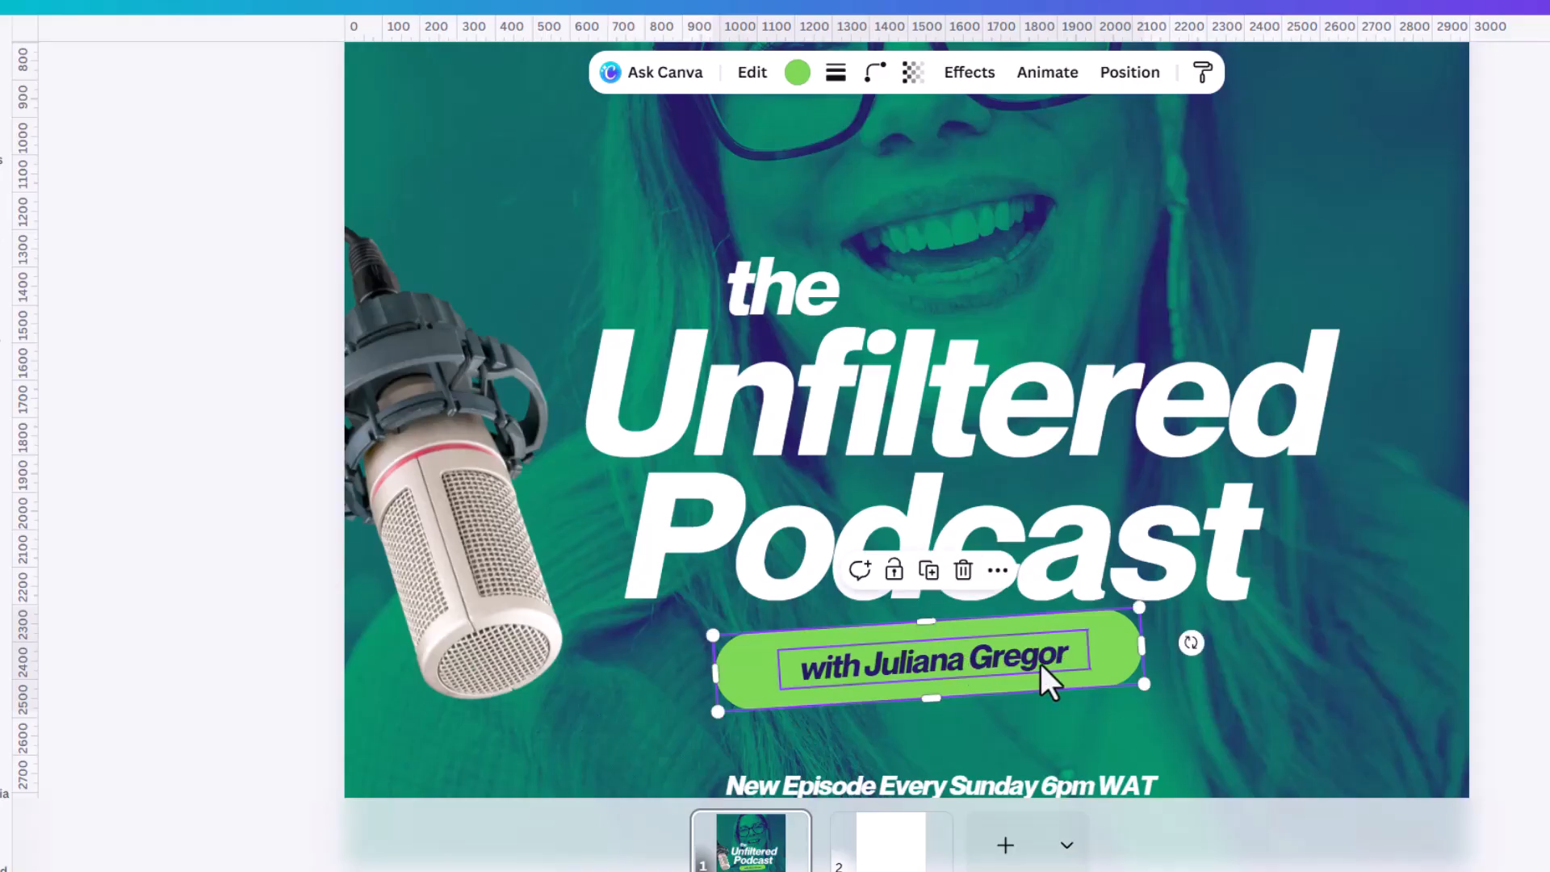
pyautogui.click(1041, 667)
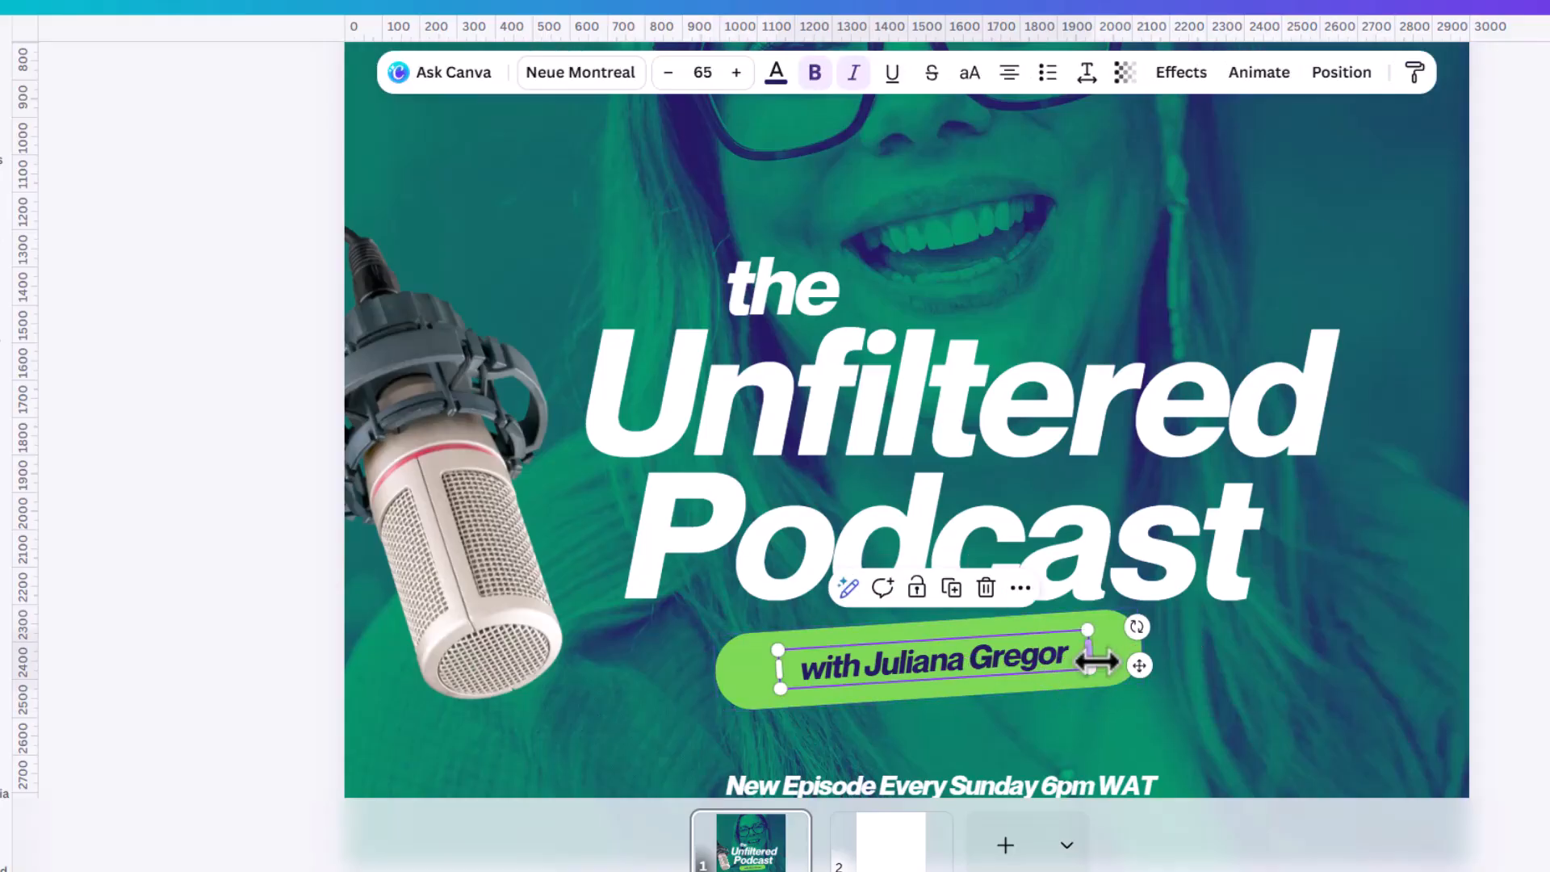
pyautogui.moveTo(1094, 667); pyautogui.dragTo(1083, 665)
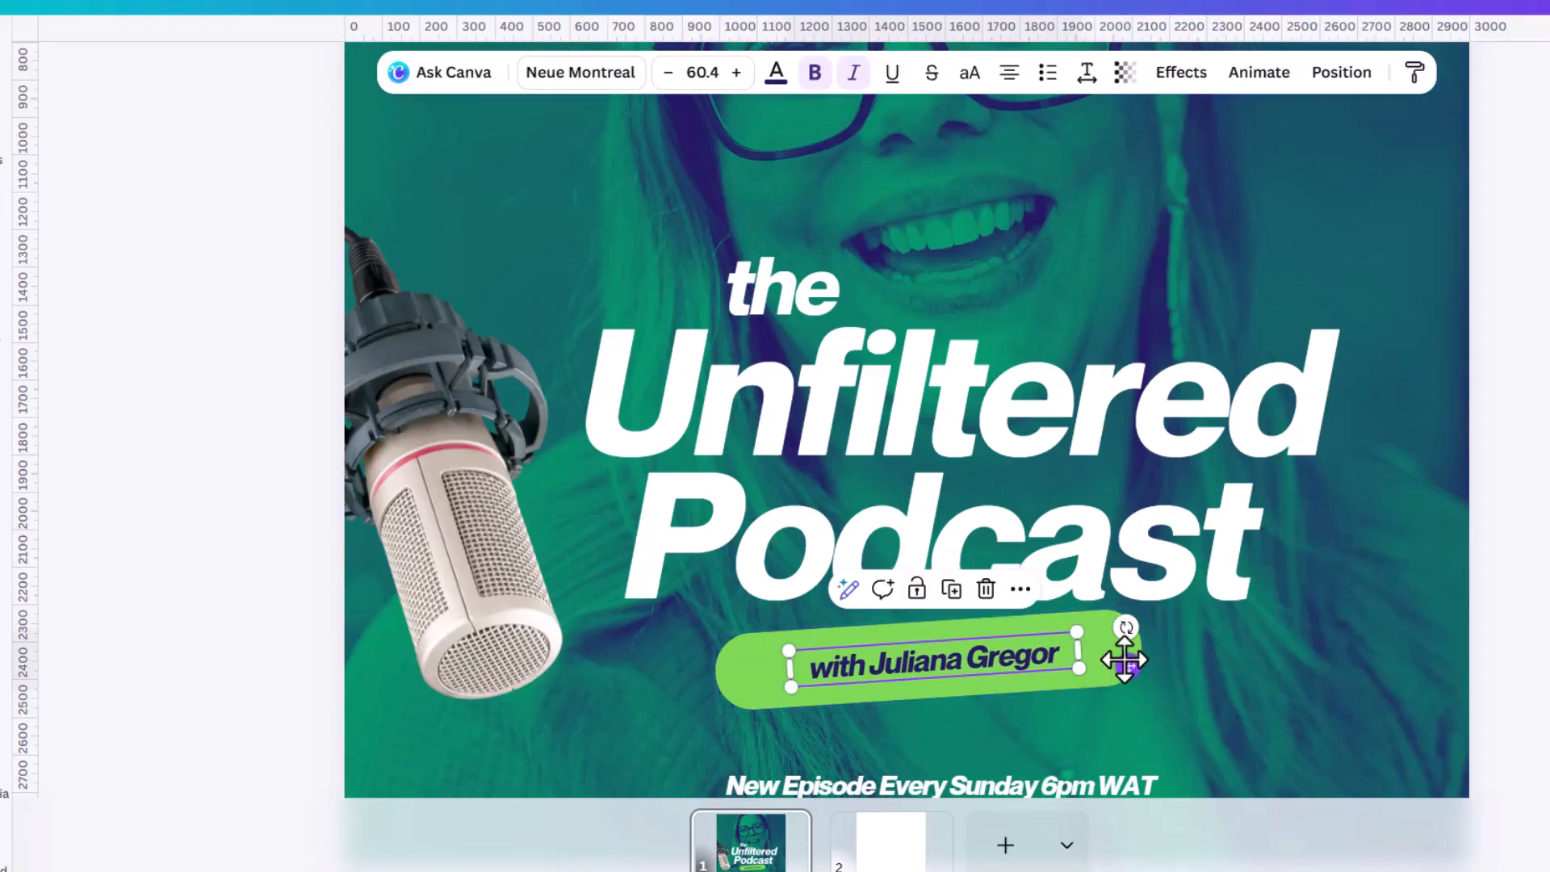
# Apply a Drop shadow effect to the green label shape with offset 56 and blur 42.
pyautogui.click(1104, 658)
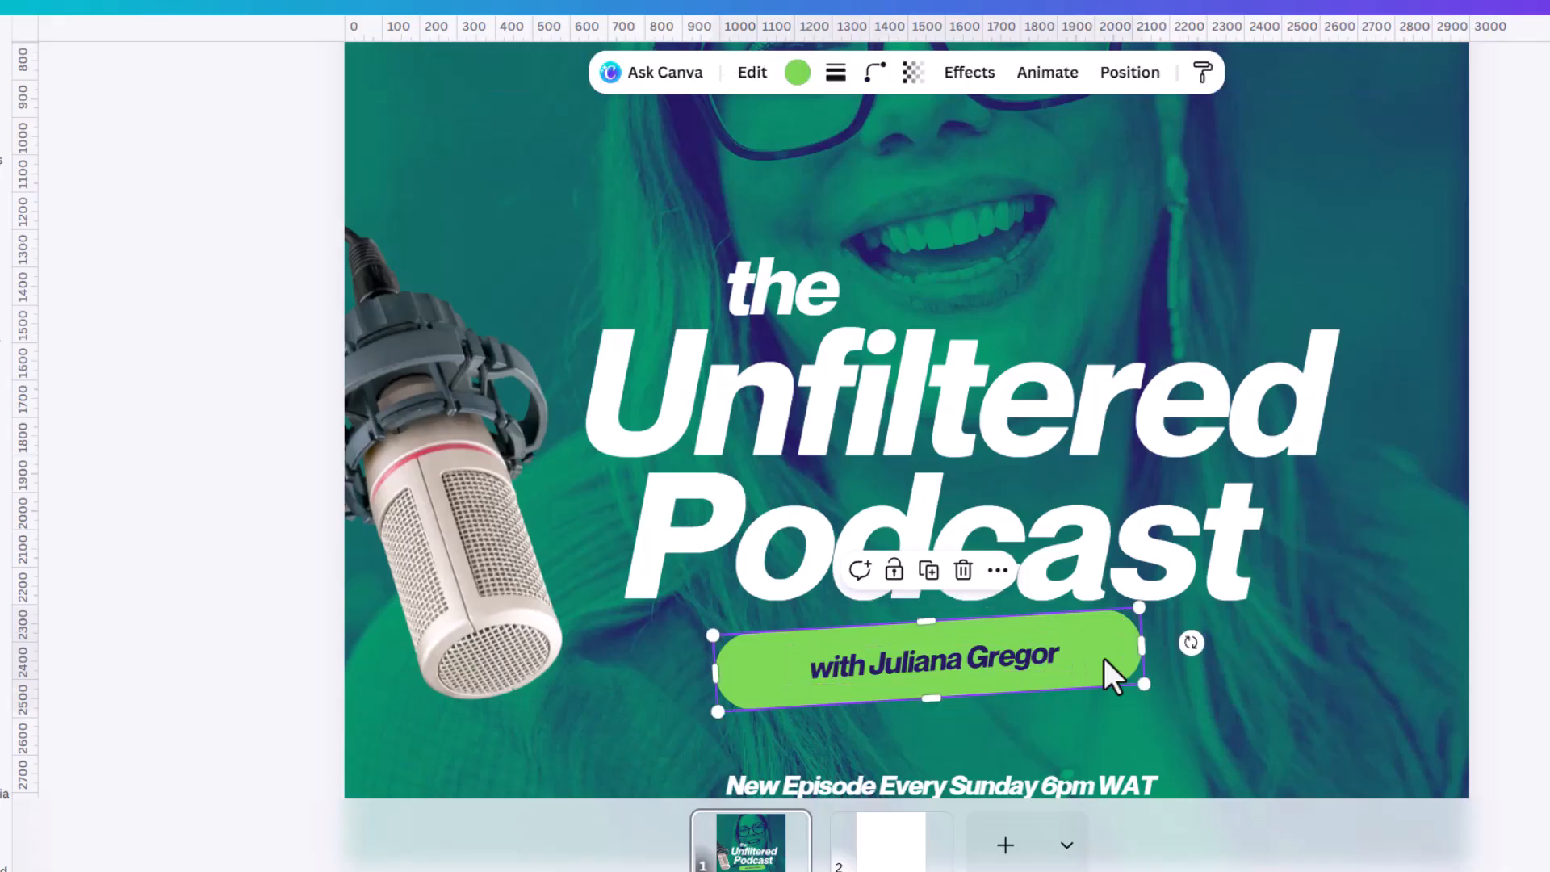
pyautogui.click(969, 75)
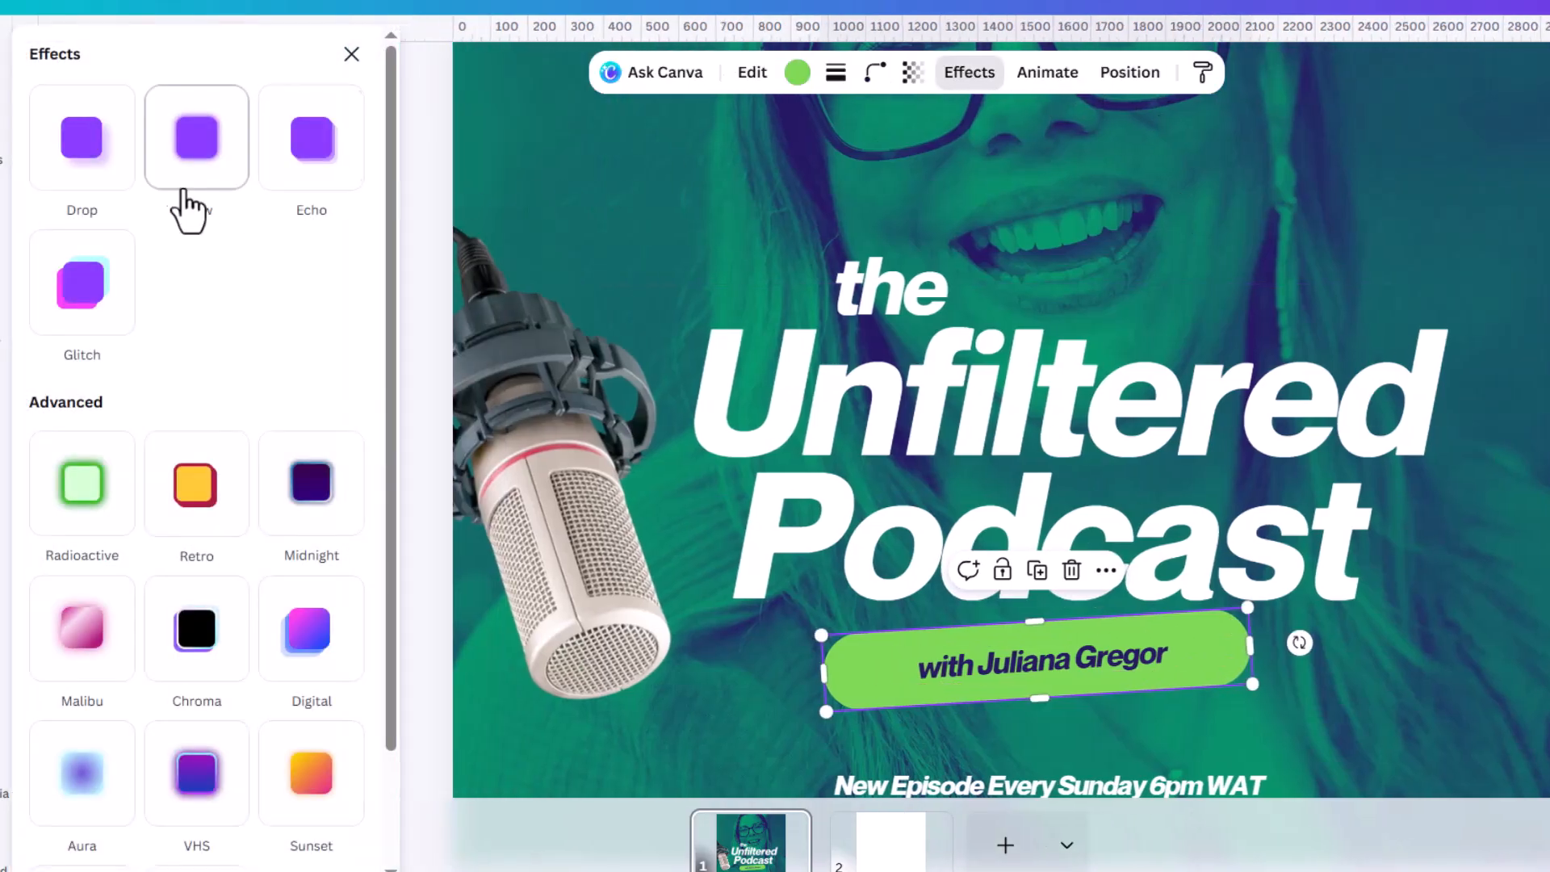
pyautogui.click(81, 162)
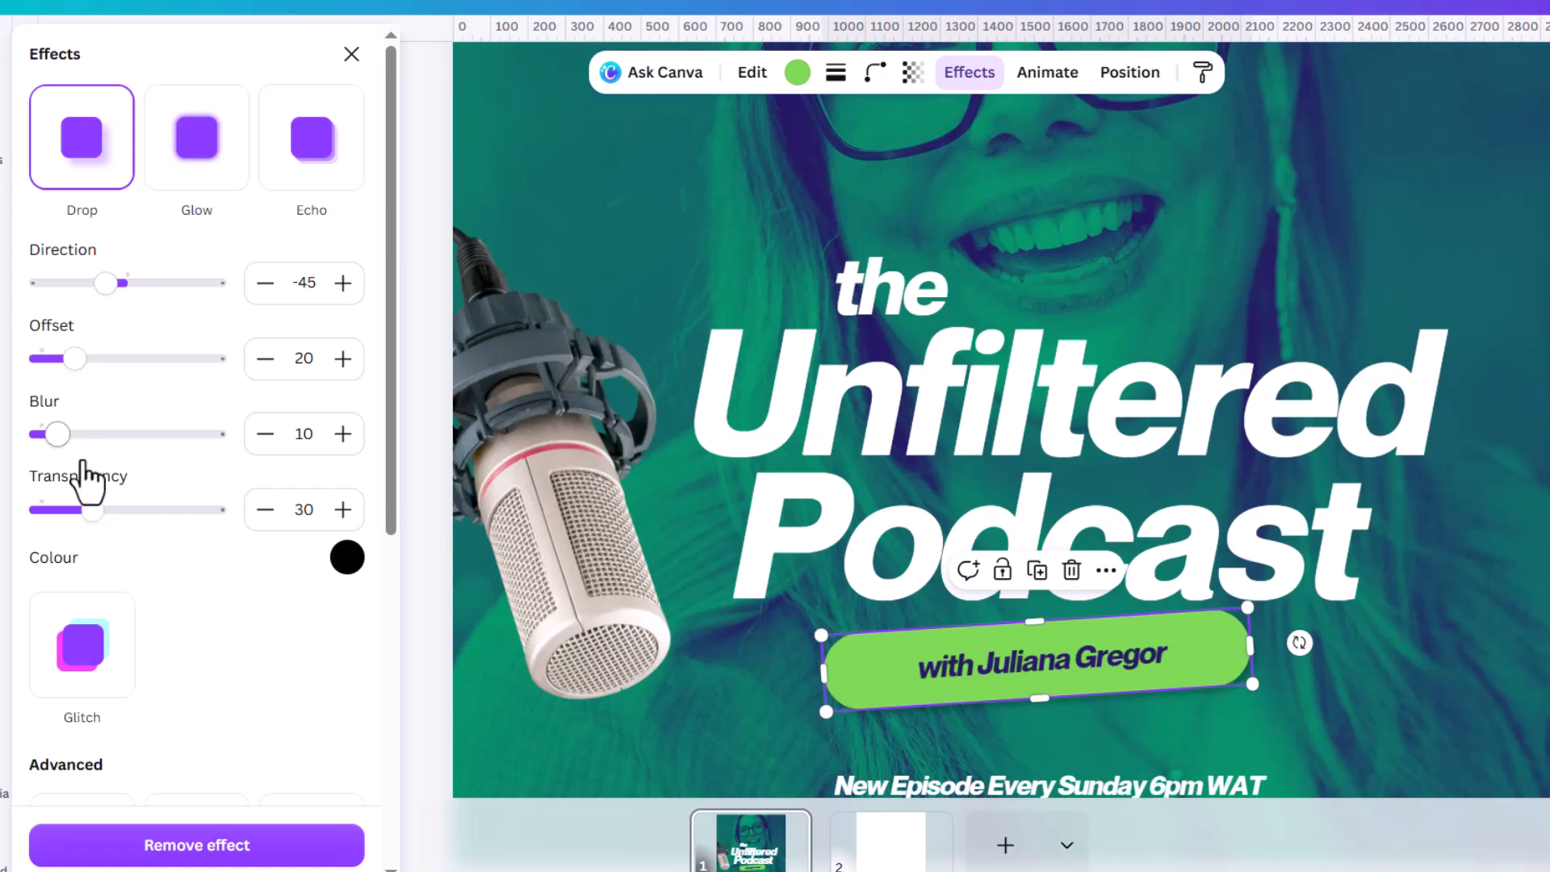
pyautogui.moveTo(76, 357); pyautogui.dragTo(138, 364)
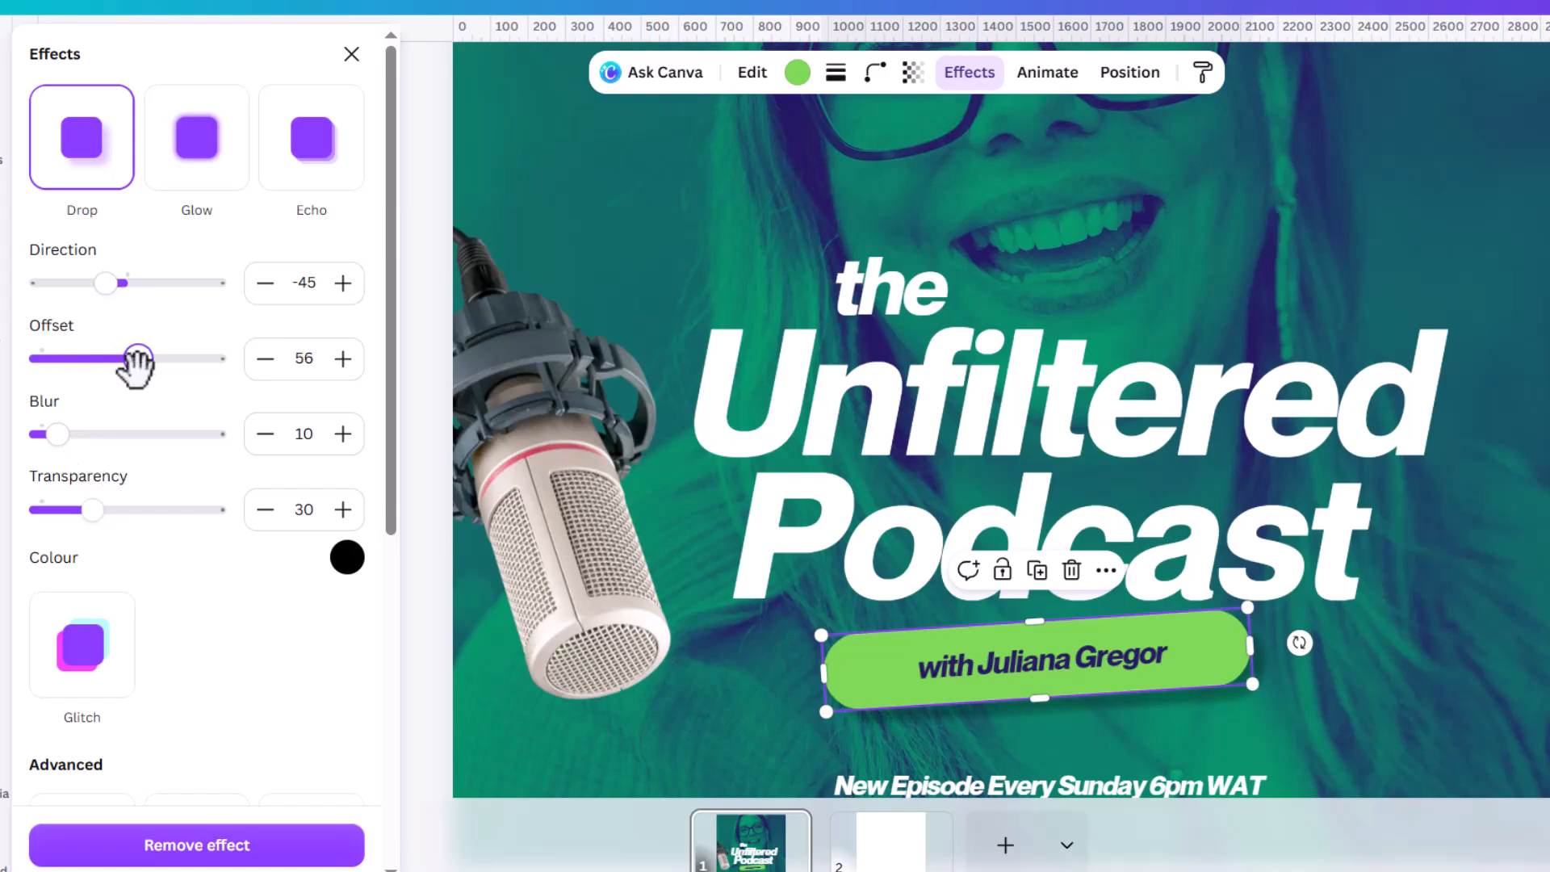
pyautogui.moveTo(58, 434); pyautogui.dragTo(114, 433)
pyautogui.scroll(-3, 1108, 570)
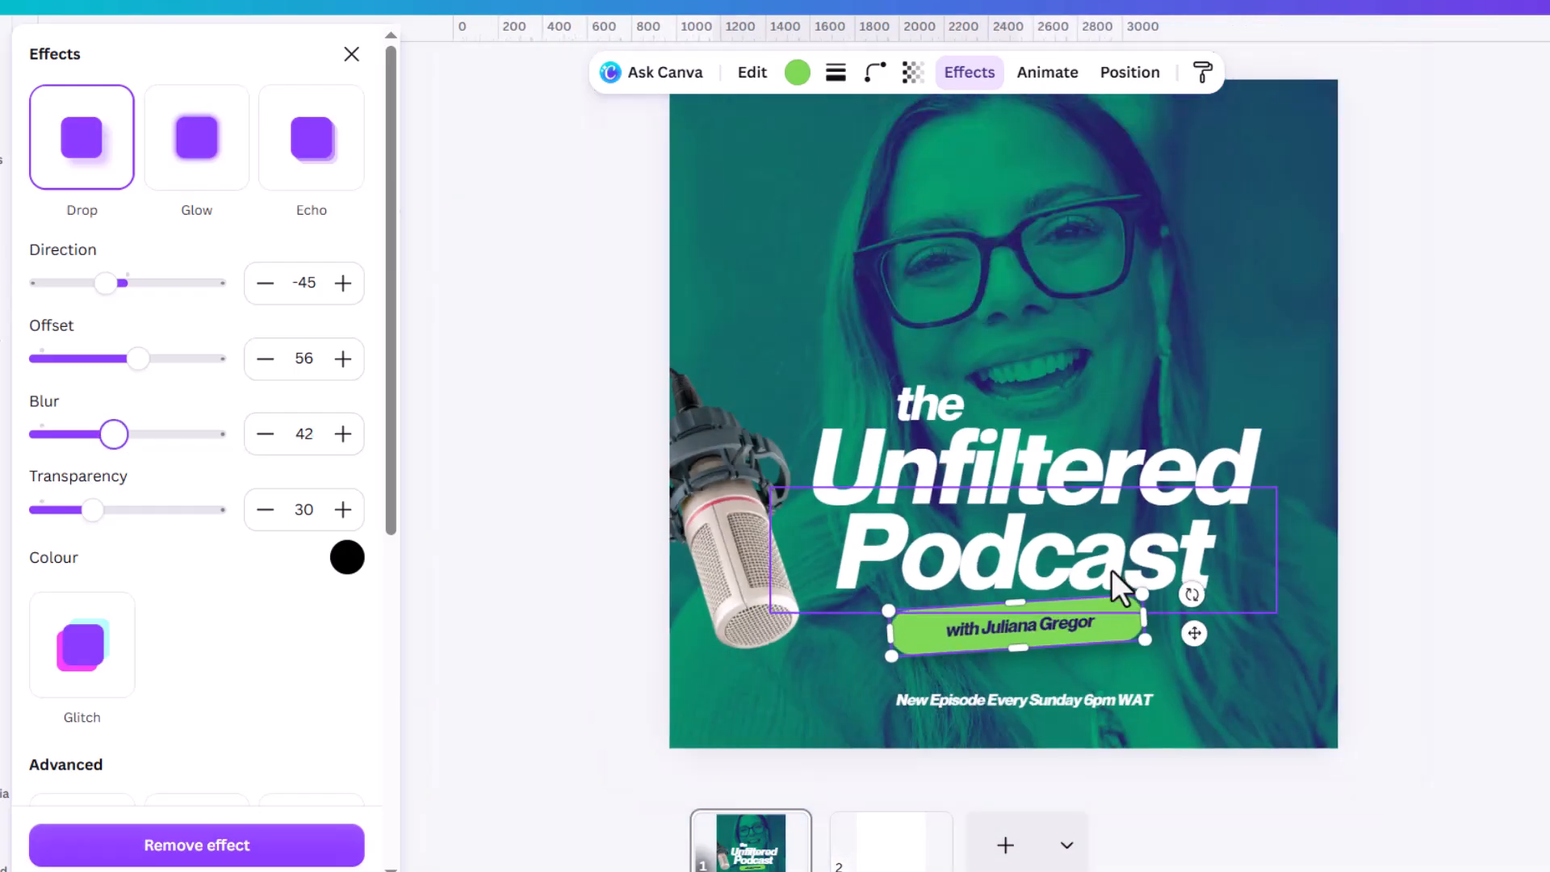
pyautogui.click(1311, 499)
pyautogui.click(1325, 490)
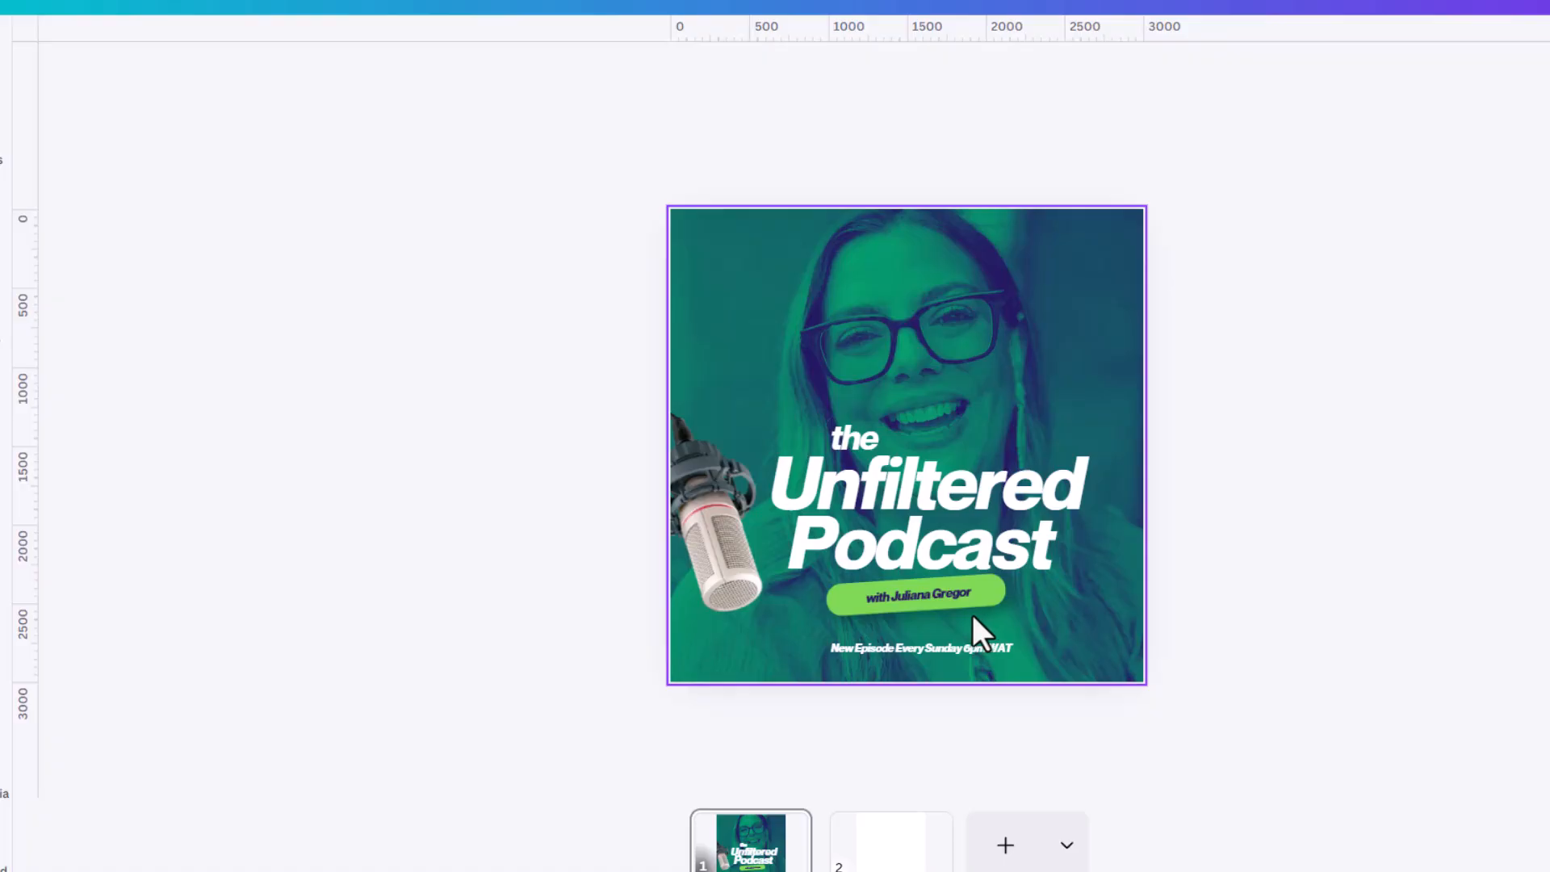
# Adjust the green label's drop shadow to direction 57, blur 62 and offset 64.
pyautogui.scroll(3, 972, 614)
pyautogui.click(1048, 664)
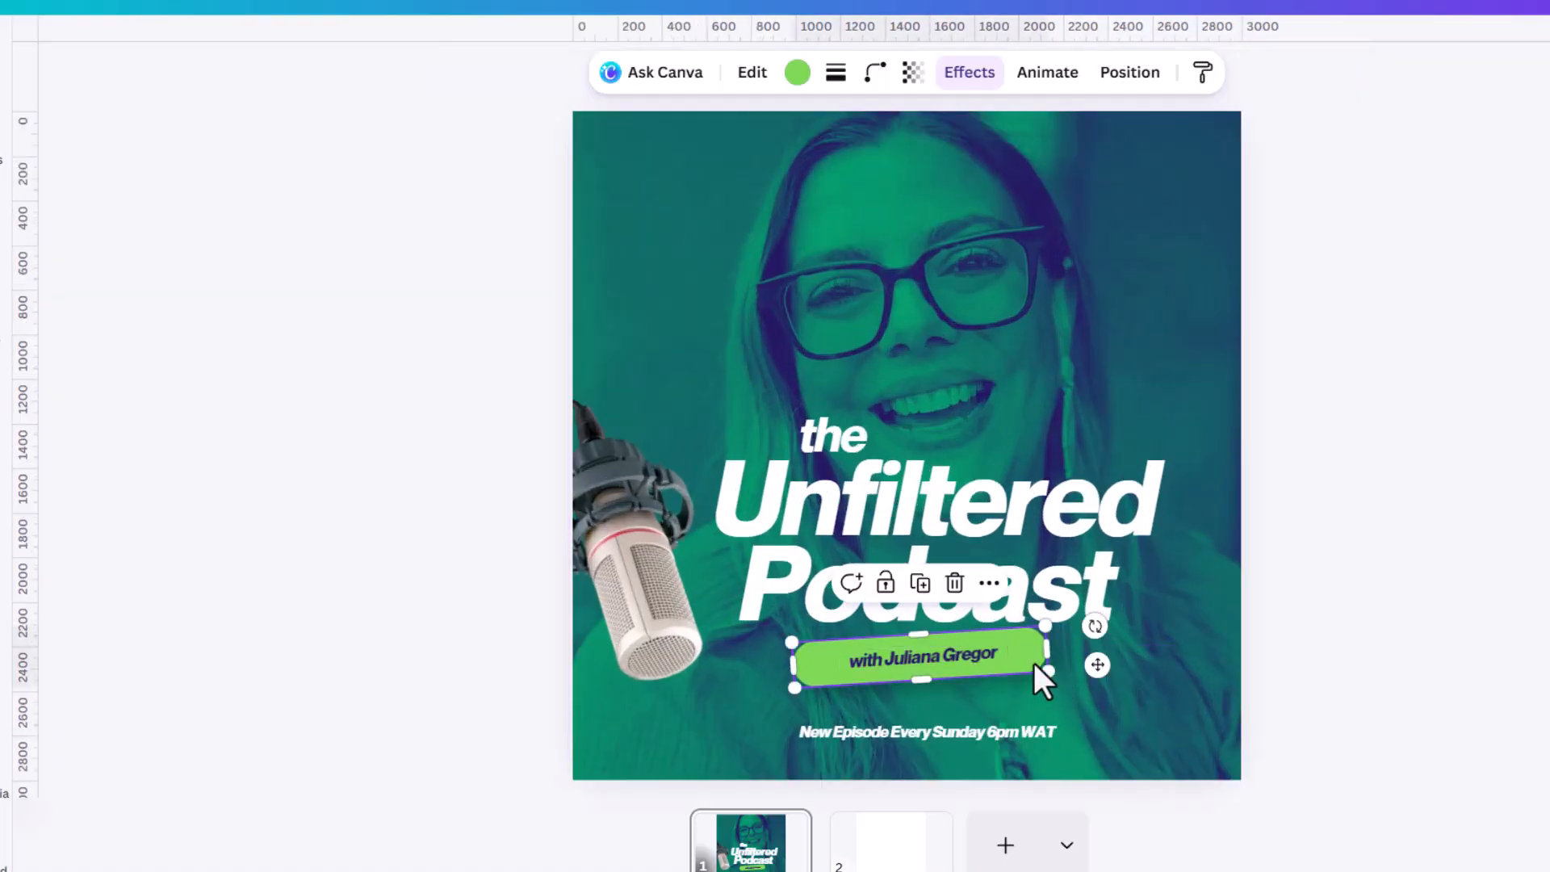
pyautogui.click(965, 77)
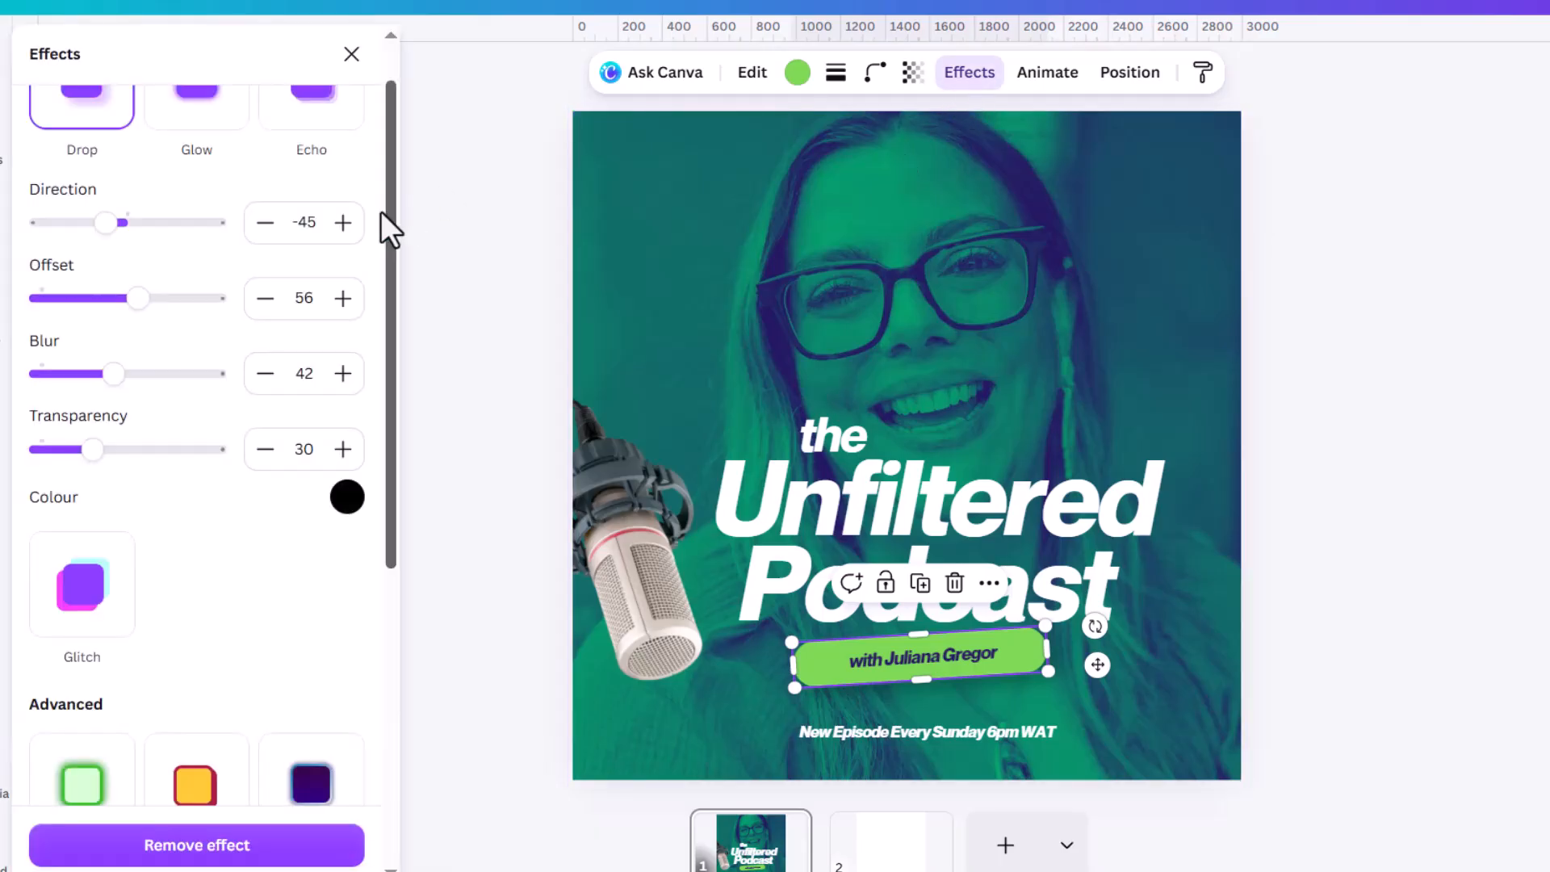
pyautogui.moveTo(106, 224); pyautogui.dragTo(155, 227)
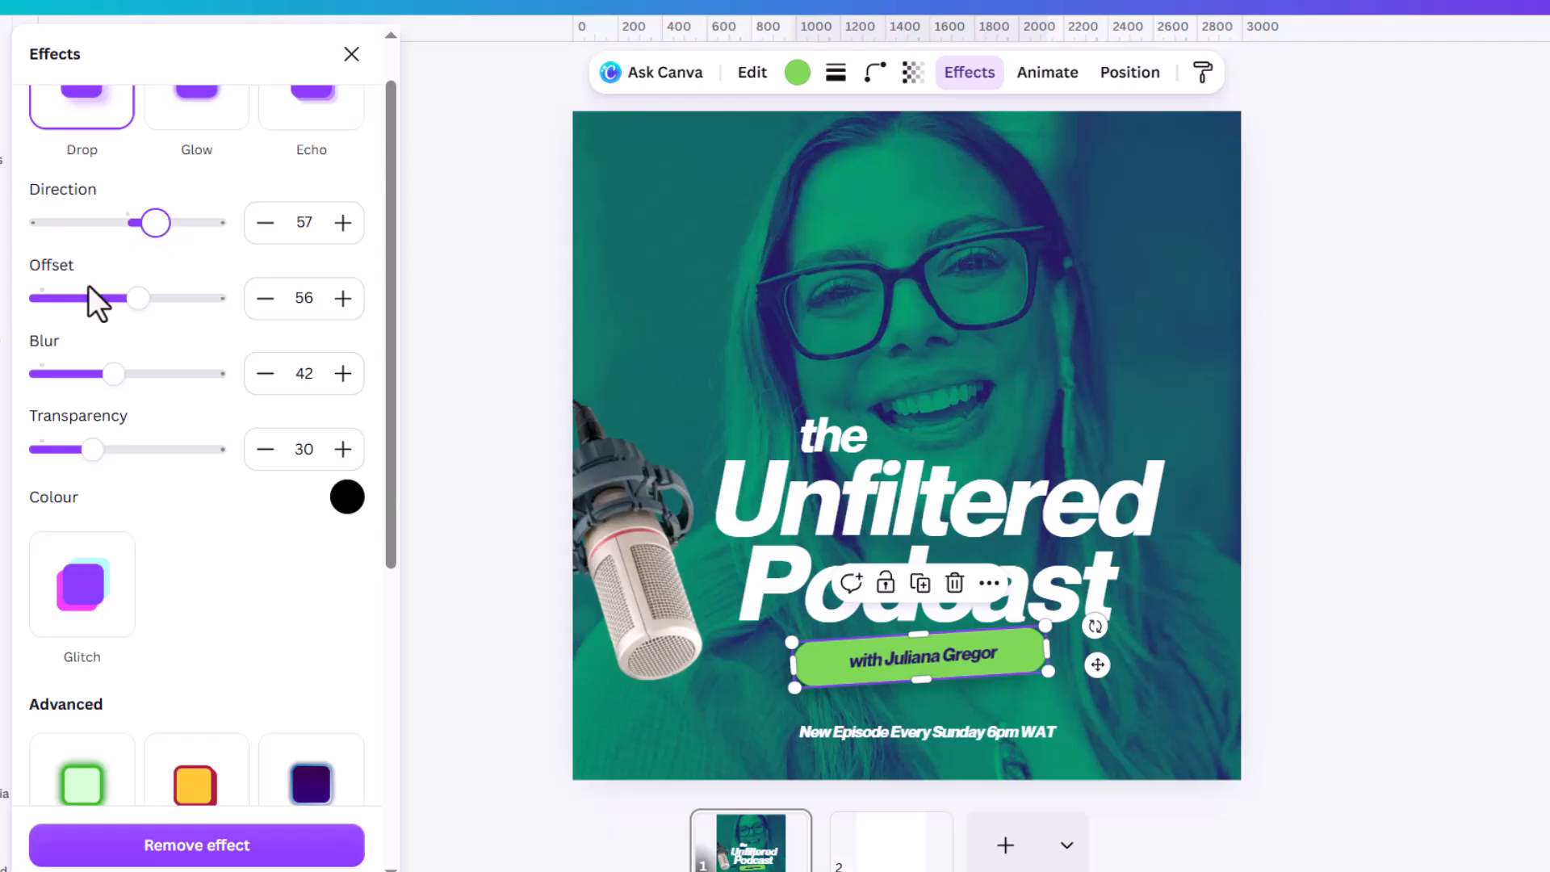
pyautogui.moveTo(114, 373); pyautogui.dragTo(148, 373)
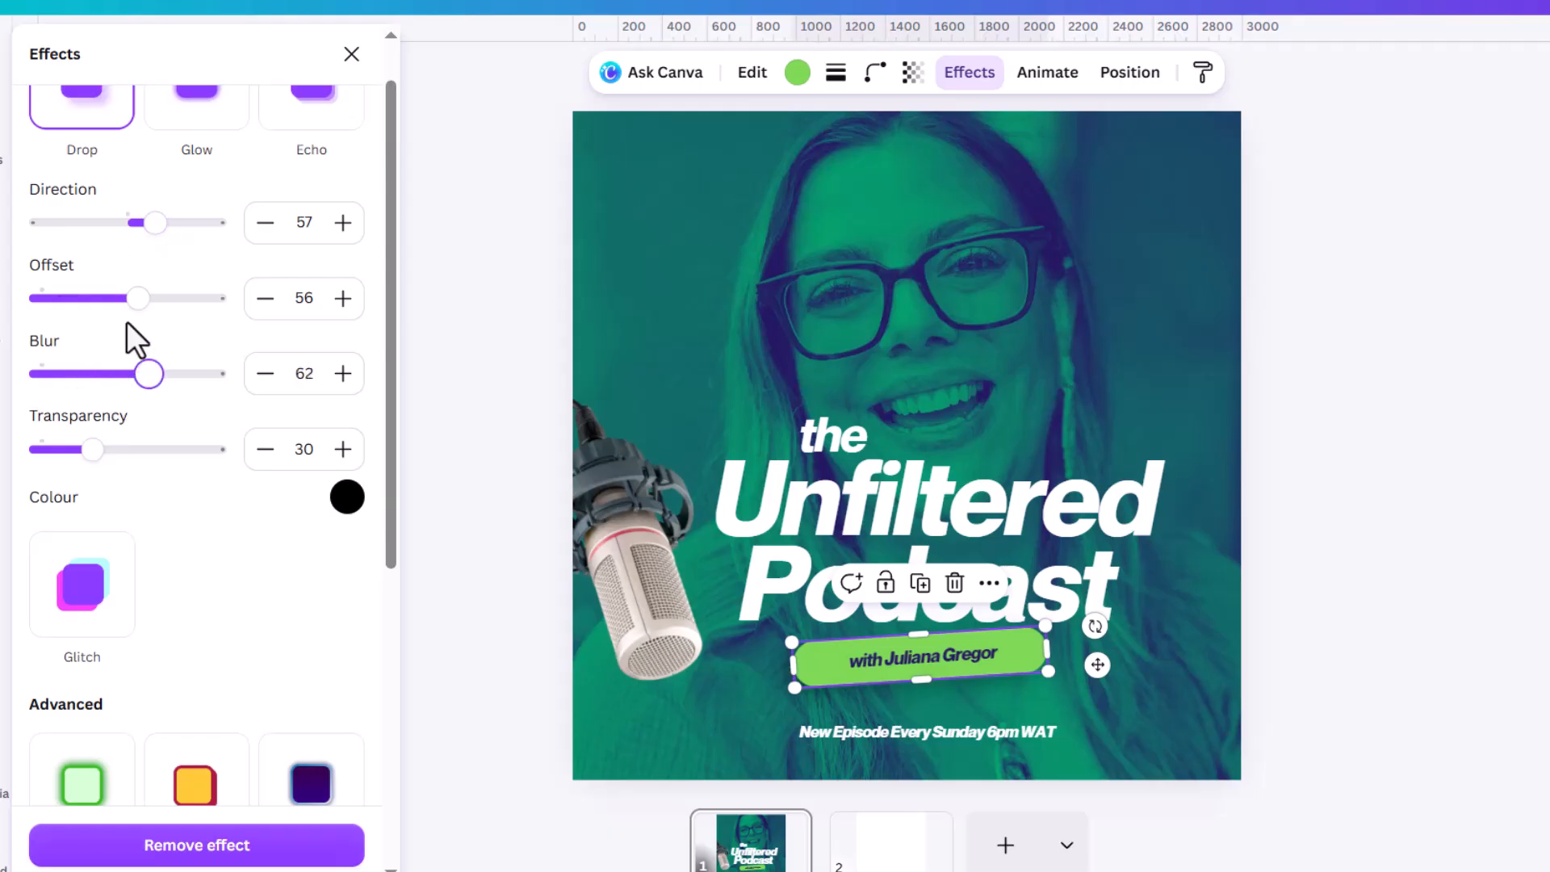
pyautogui.moveTo(145, 298); pyautogui.dragTo(152, 300)
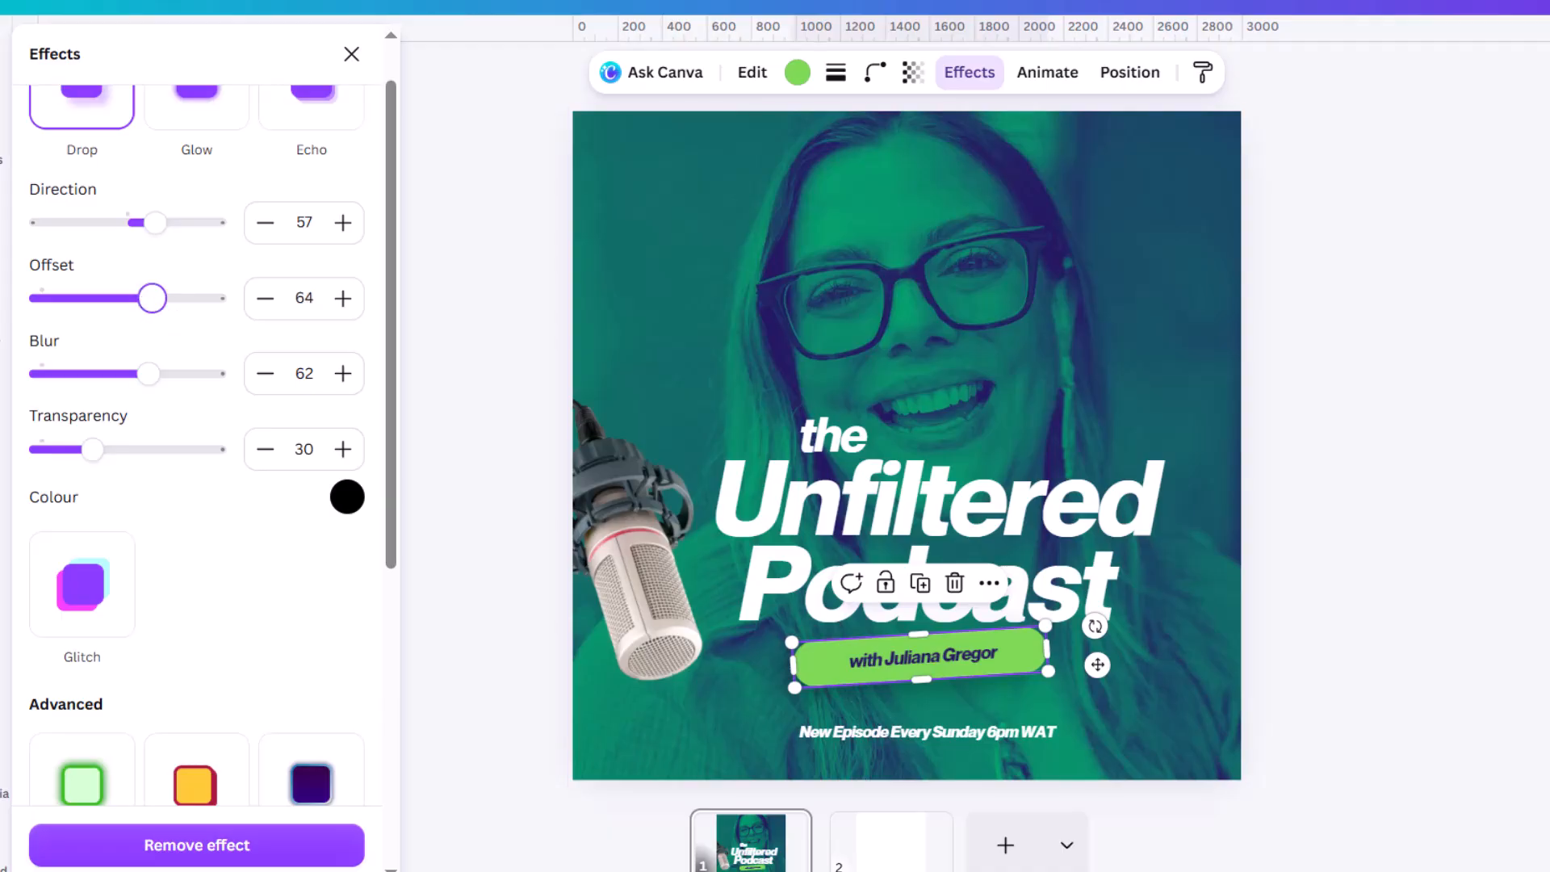
pyautogui.click(1544, 371)
# Shift the "Unfiltered" title text slightly to the left above "Podcast".
pyautogui.scroll(-5, 1147, 652)
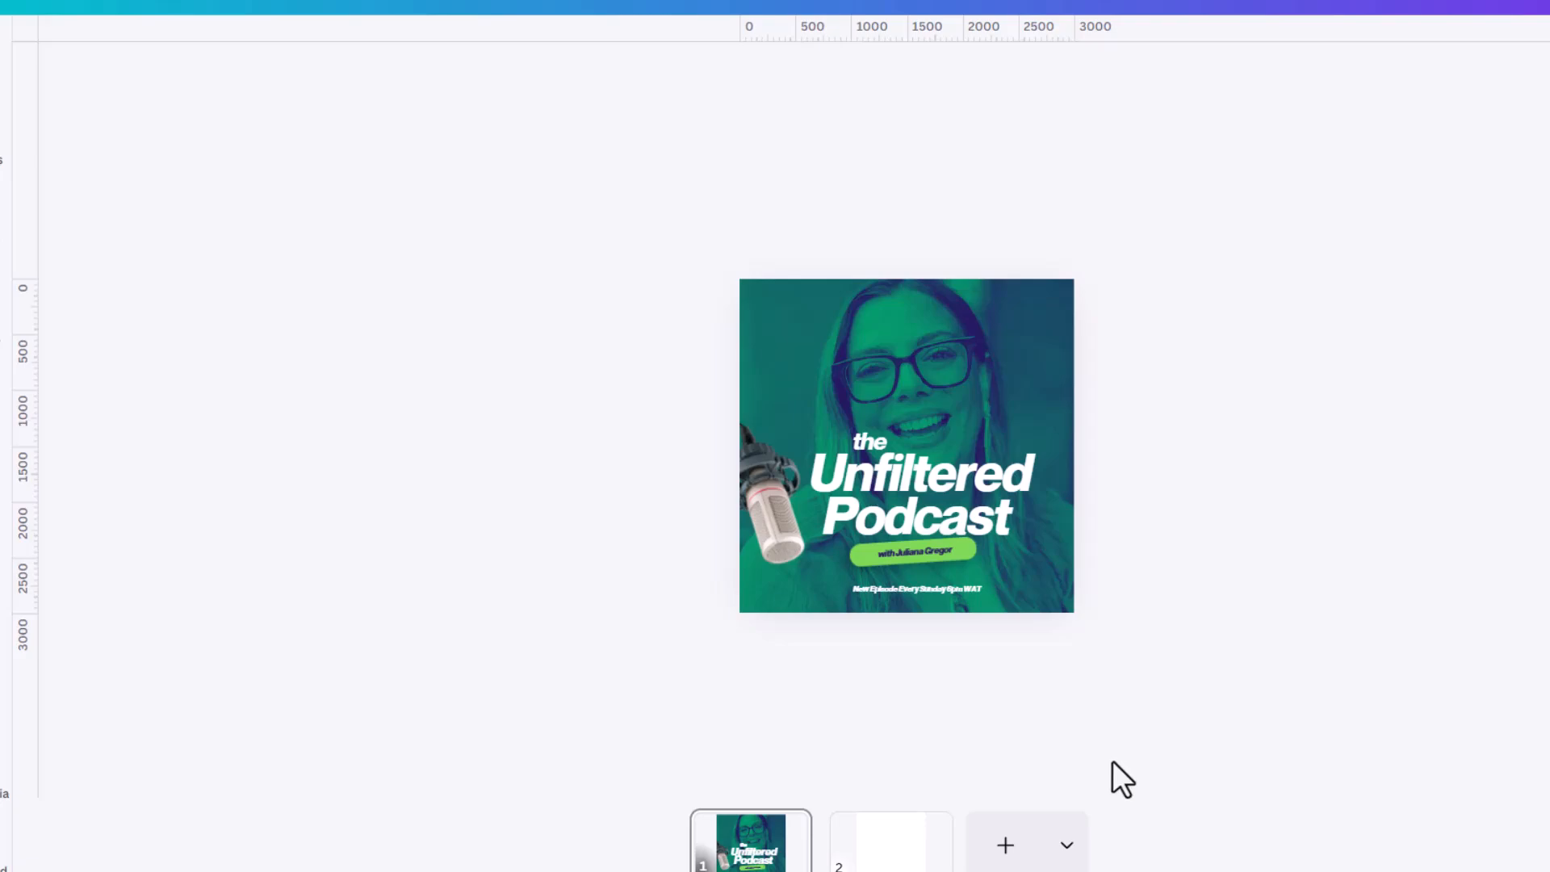
pyautogui.scroll(5, 1069, 589)
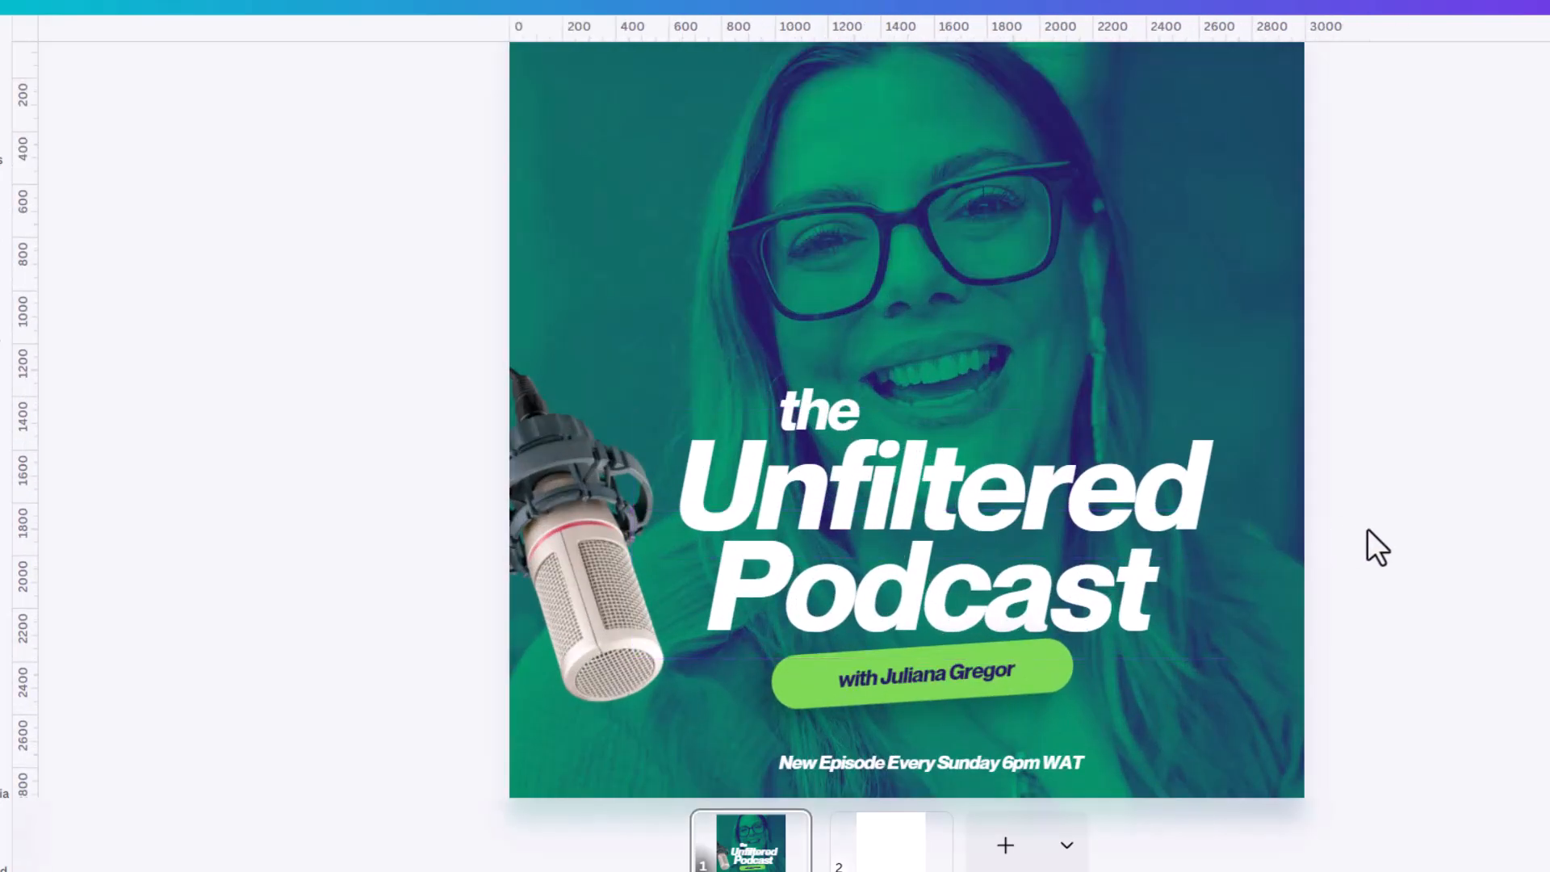
pyautogui.scroll(-3, 1017, 517)
pyautogui.scroll(2, 929, 511)
pyautogui.scroll(2, 924, 511)
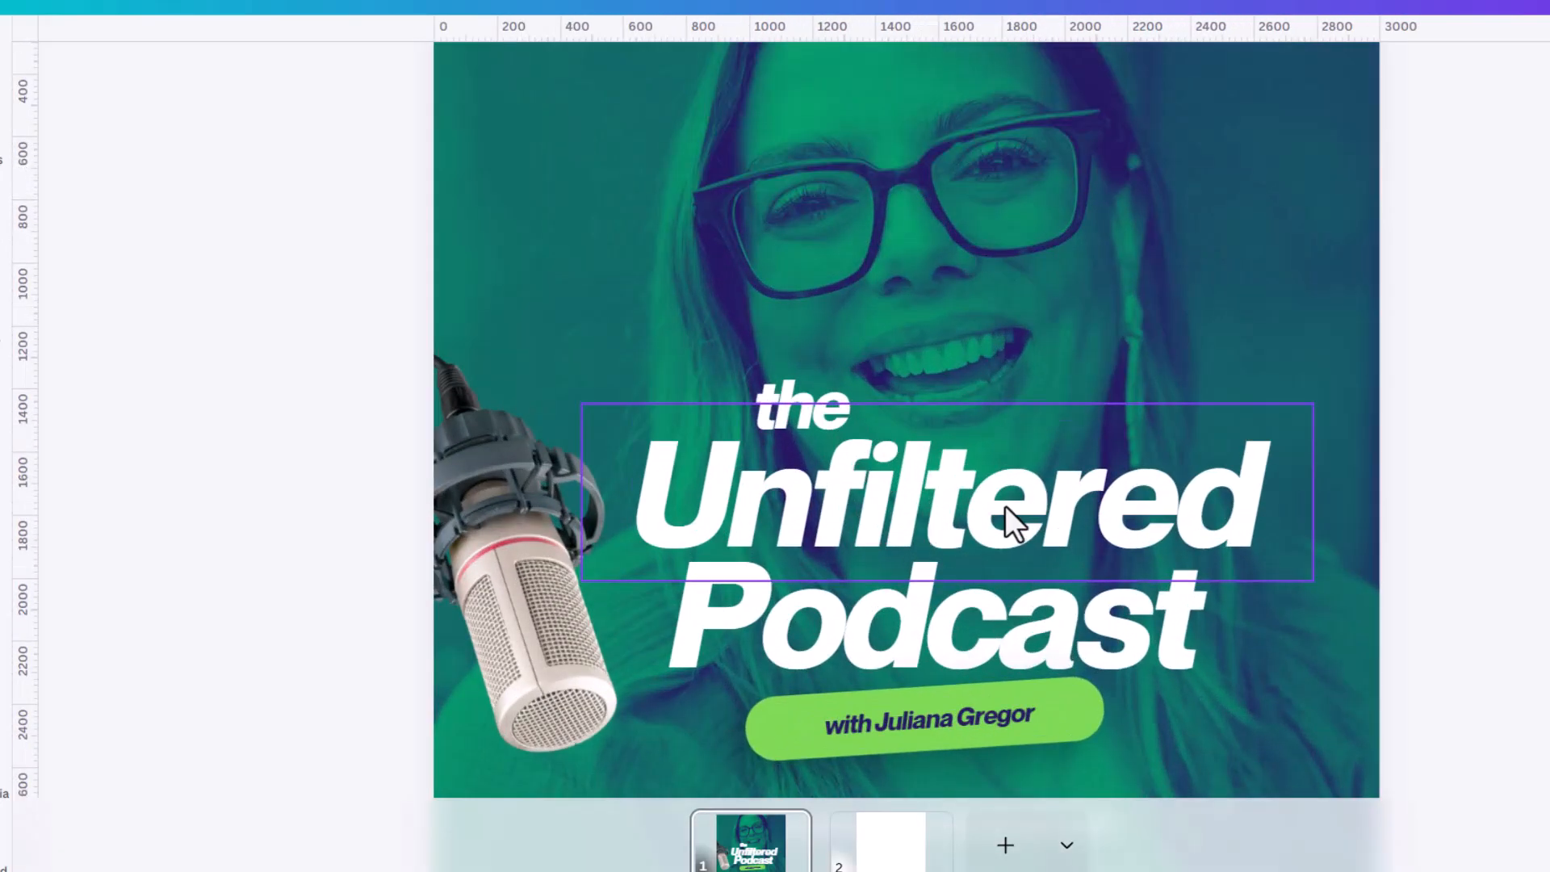
pyautogui.click(1025, 506)
pyautogui.moveTo(1042, 508); pyautogui.dragTo(1034, 508)
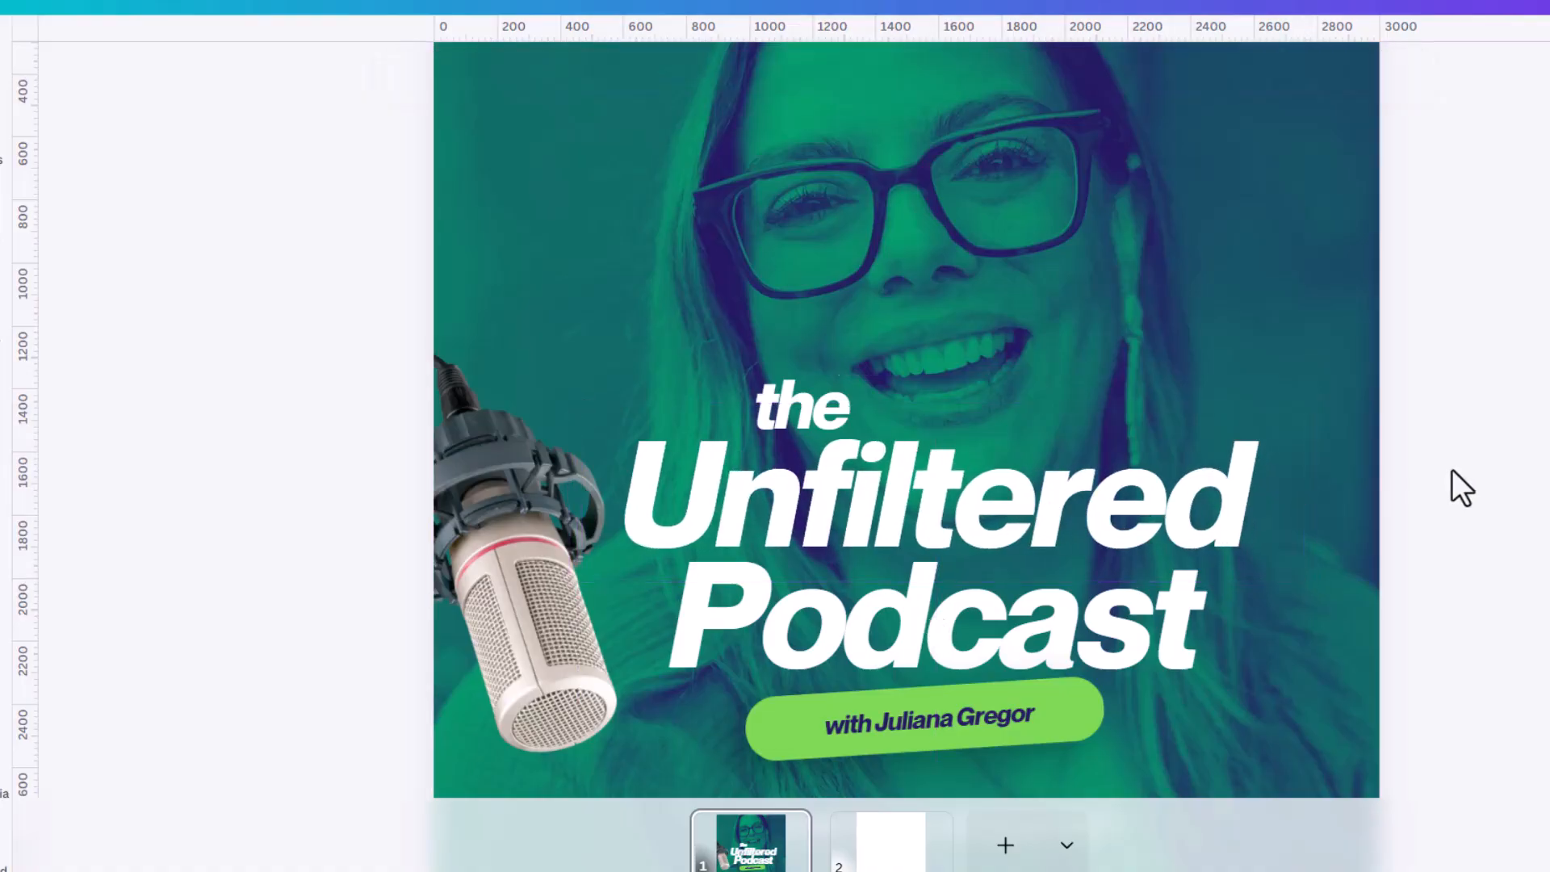
pyautogui.click(1451, 470)
pyautogui.scroll(-4, 1060, 464)
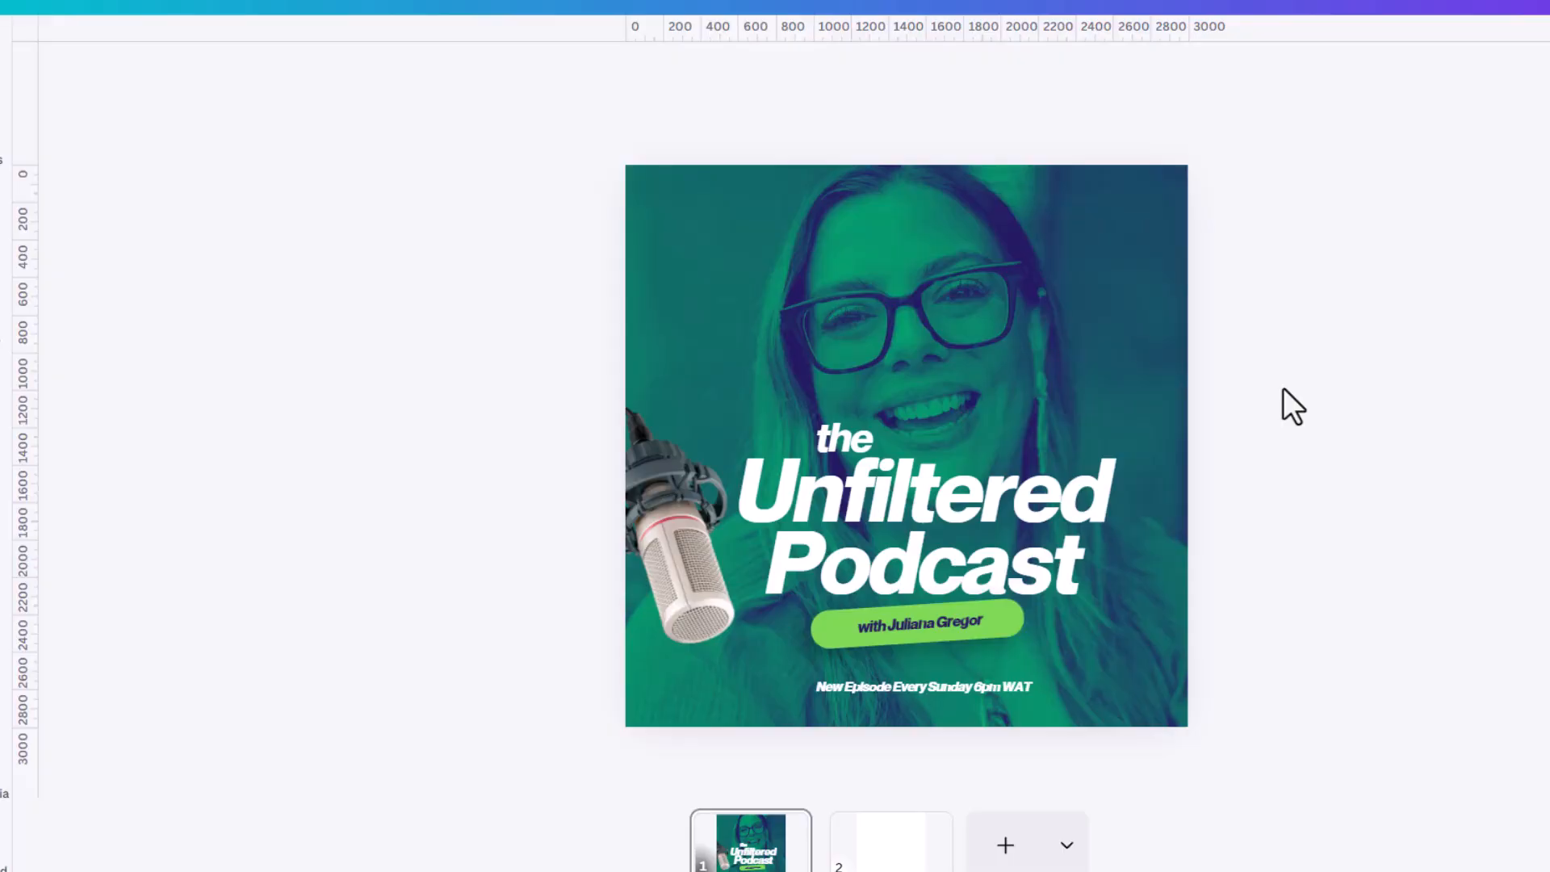